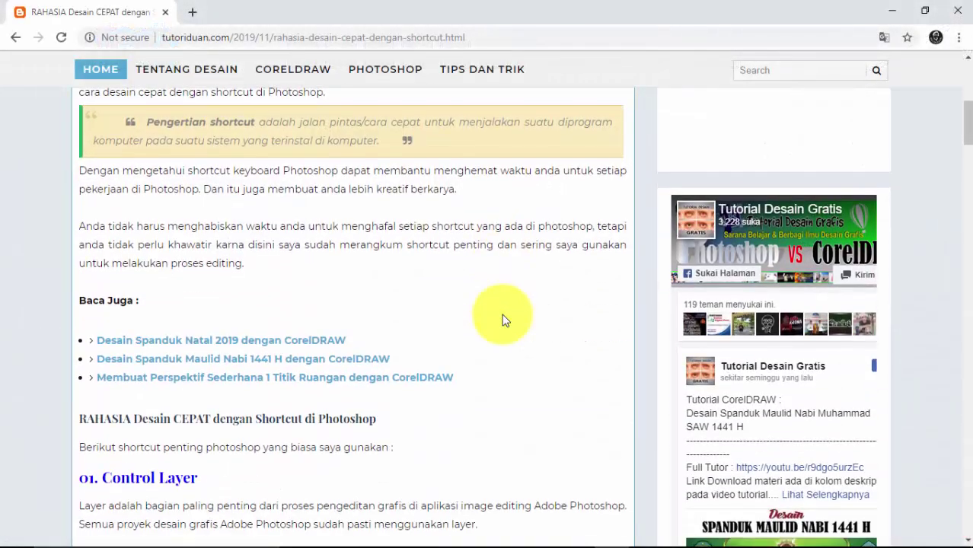
Scroll down through the text-shortcut blog article, then back up toward its top
{"action": "scroll", "coordinate": [503, 320], "scroll_direction": "up", "scroll_amount": 1}
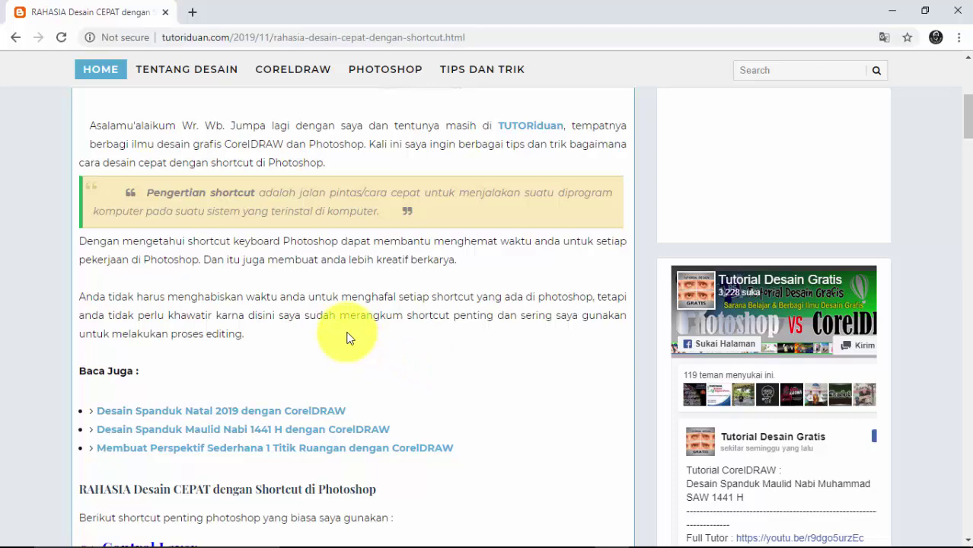
{"action": "scroll", "coordinate": [346, 333], "scroll_direction": "down", "scroll_amount": 3}
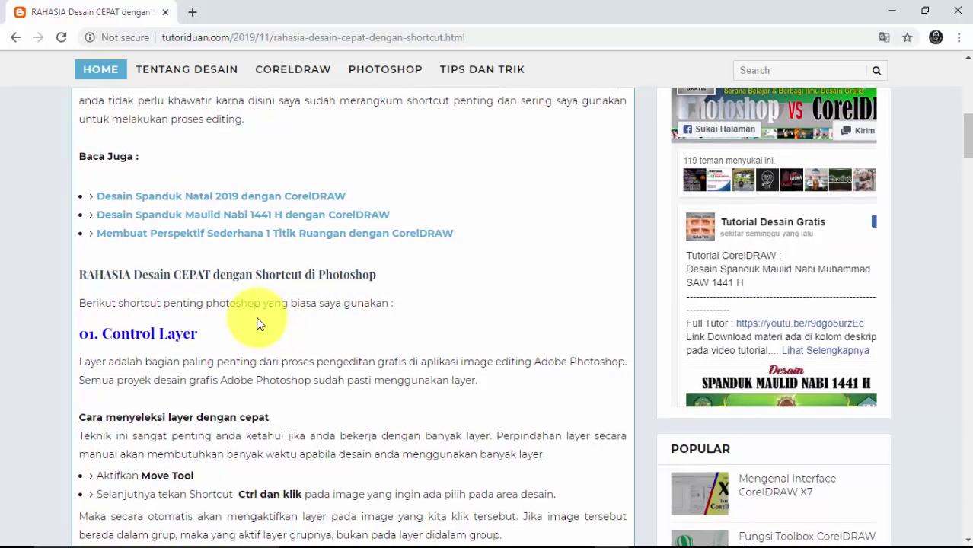
{"action": "scroll", "coordinate": [251, 305], "scroll_direction": "down", "scroll_amount": 2}
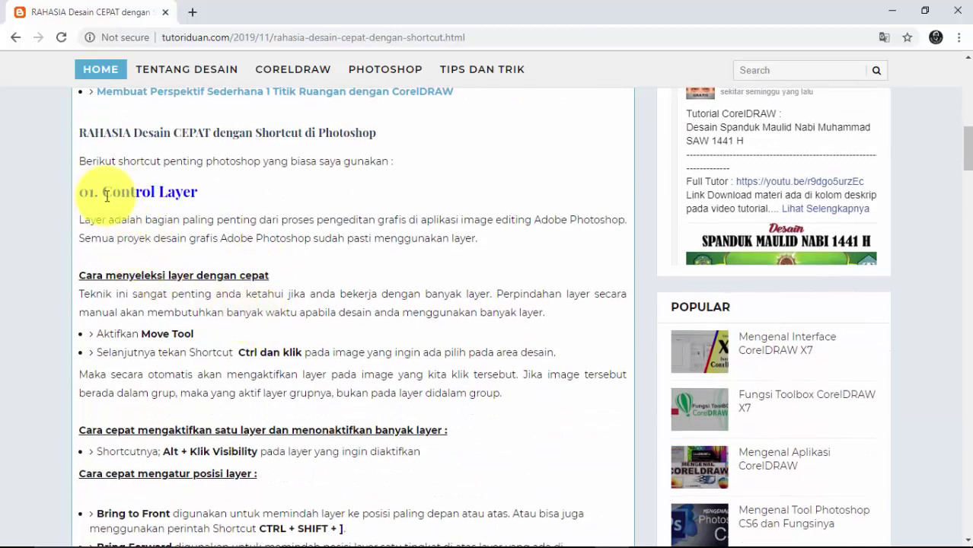
{"action": "scroll", "coordinate": [207, 206], "scroll_direction": "down", "scroll_amount": 2}
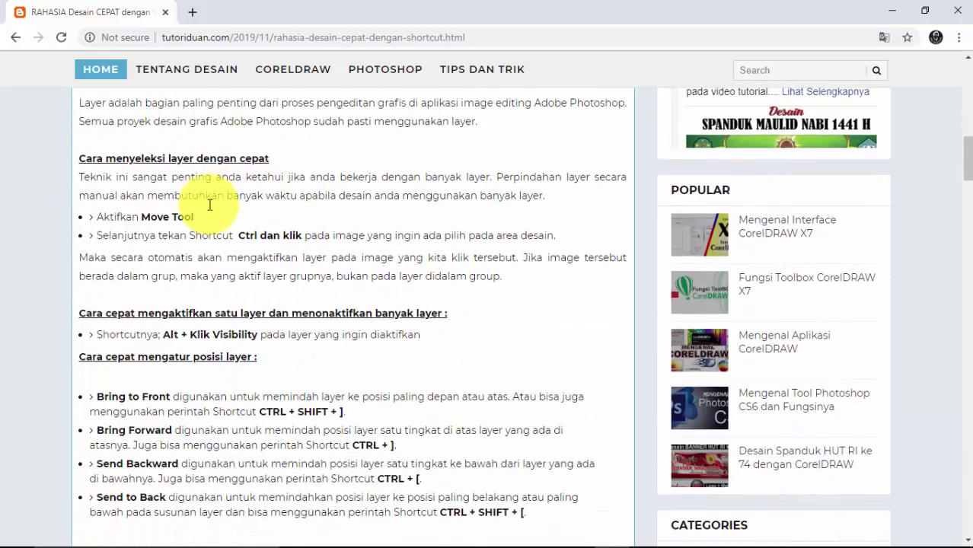
{"action": "scroll", "coordinate": [206, 195], "scroll_direction": "down", "scroll_amount": 4}
{"action": "scroll", "coordinate": [193, 218], "scroll_direction": "down", "scroll_amount": 1}
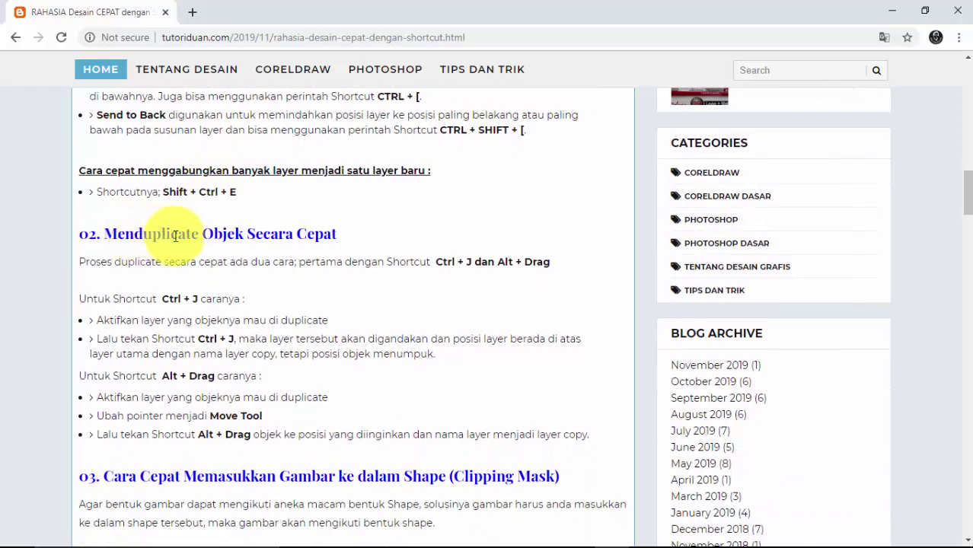
{"action": "scroll", "coordinate": [318, 237], "scroll_direction": "down", "scroll_amount": 4}
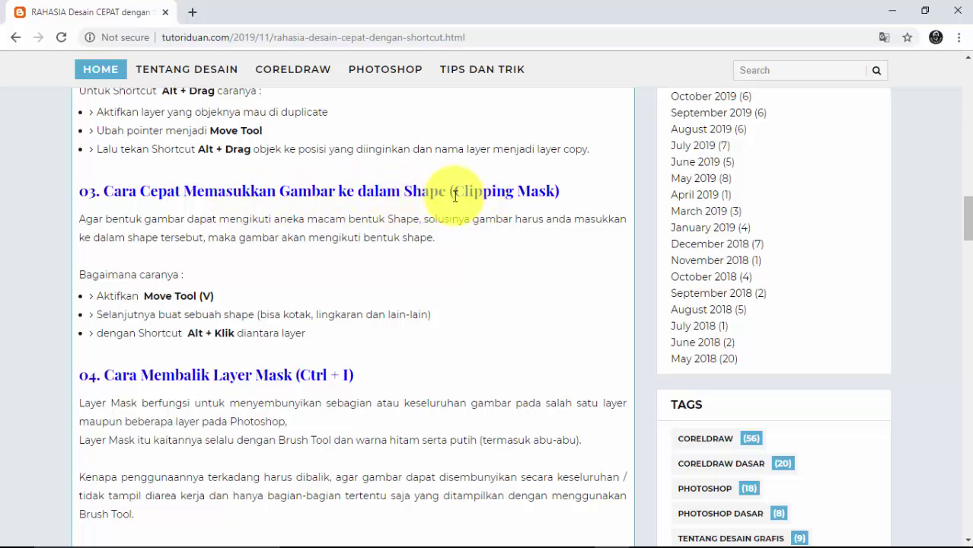
{"action": "scroll", "coordinate": [419, 239], "scroll_direction": "down", "scroll_amount": 1}
{"action": "scroll", "coordinate": [366, 255], "scroll_direction": "down", "scroll_amount": 2}
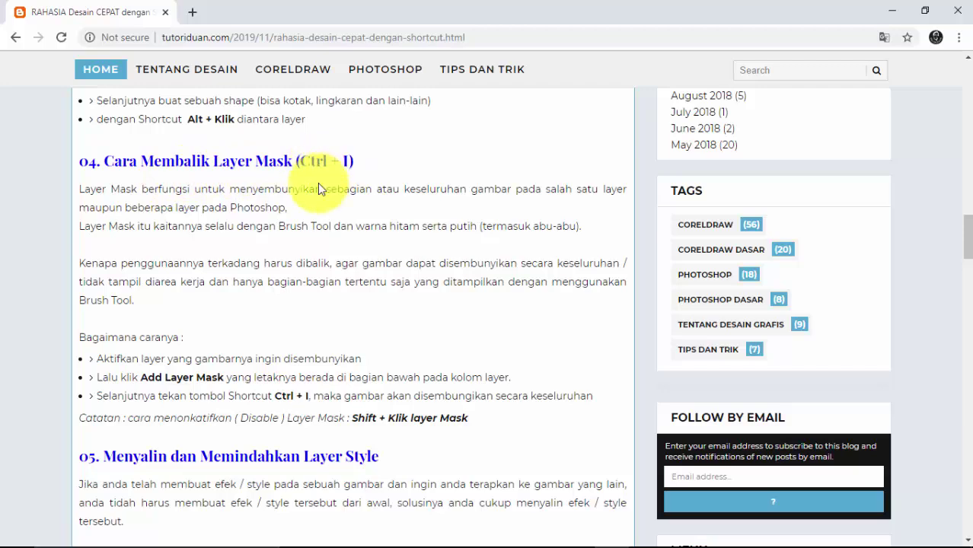
{"action": "scroll", "coordinate": [311, 212], "scroll_direction": "down", "scroll_amount": 3}
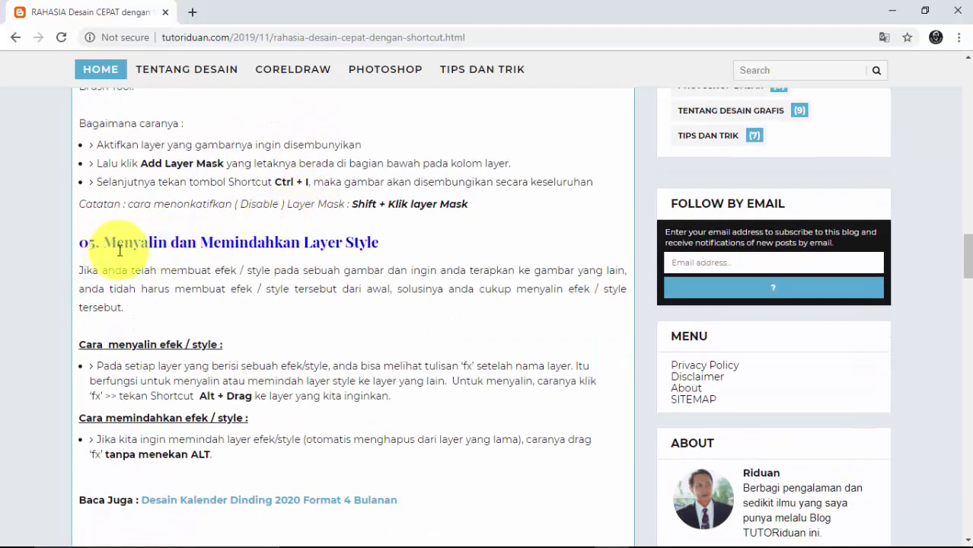
{"action": "scroll", "coordinate": [355, 246], "scroll_direction": "down", "scroll_amount": 4}
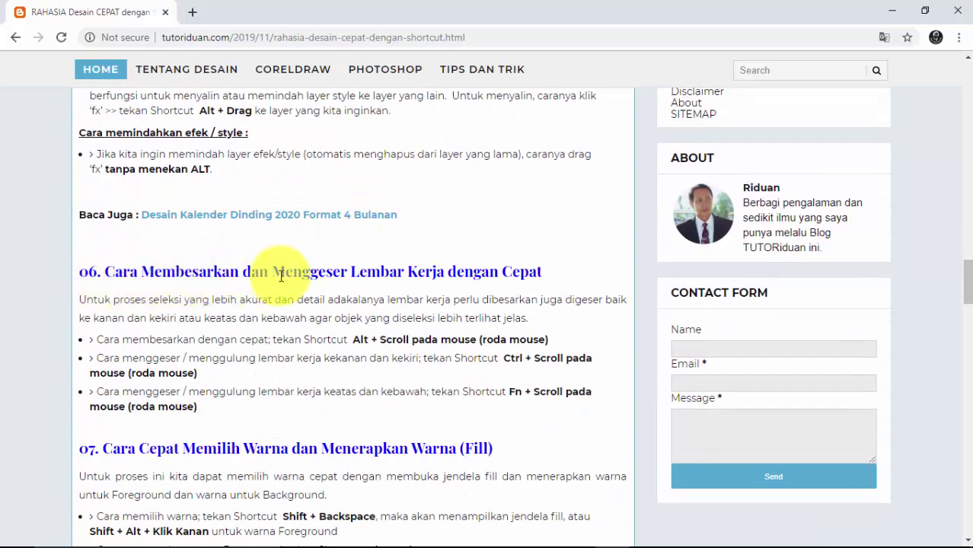
{"action": "scroll", "coordinate": [487, 229], "scroll_direction": "down", "scroll_amount": 1}
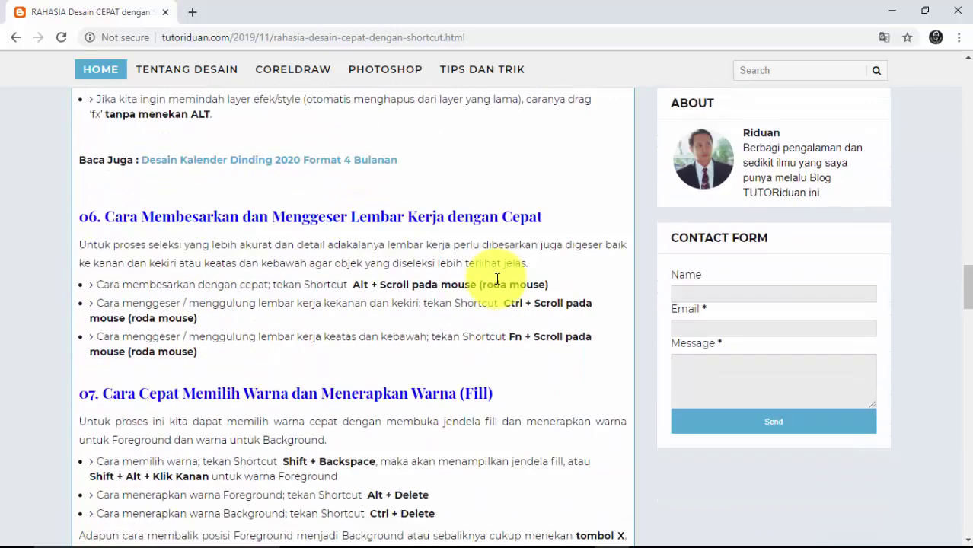
{"action": "scroll", "coordinate": [343, 271], "scroll_direction": "down", "scroll_amount": 2}
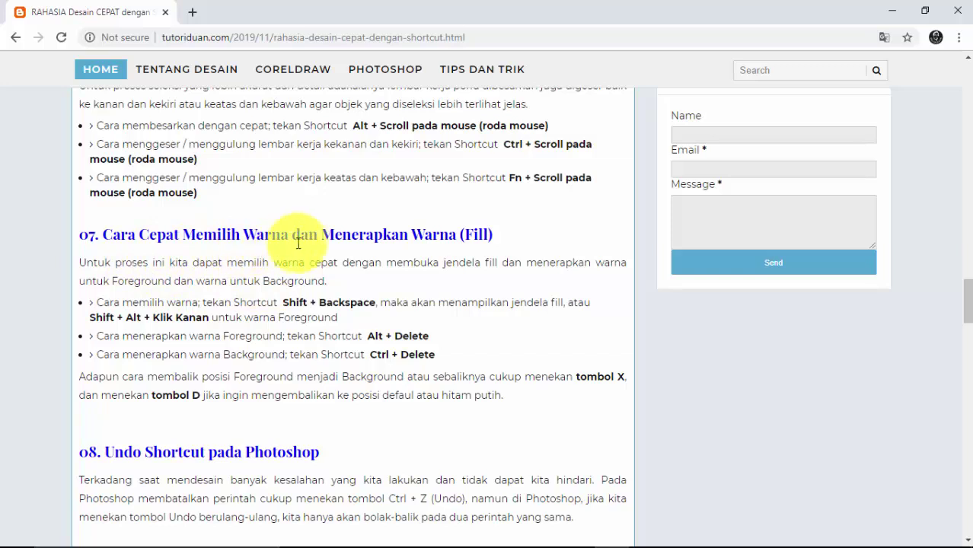
{"action": "scroll", "coordinate": [440, 275], "scroll_direction": "down", "scroll_amount": 1}
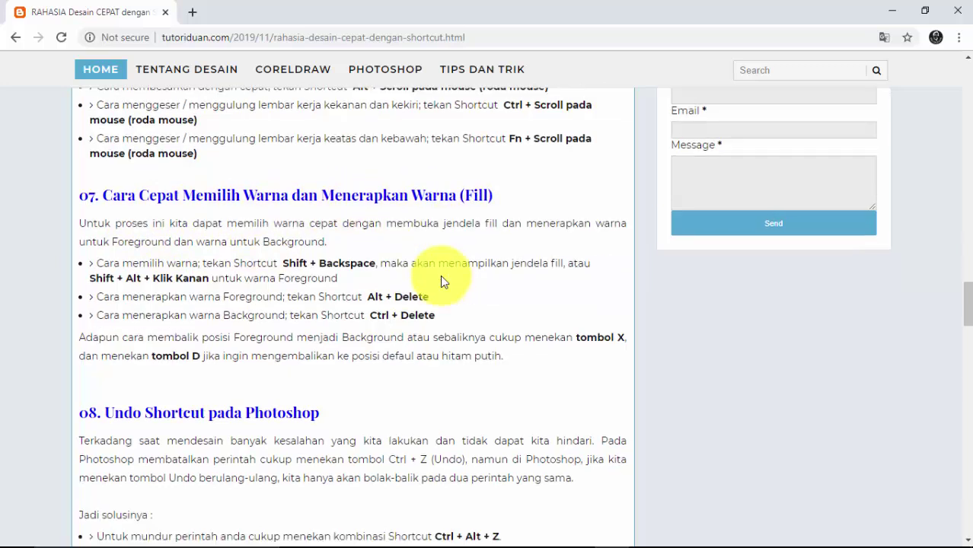
{"action": "scroll", "coordinate": [342, 259], "scroll_direction": "down", "scroll_amount": 2}
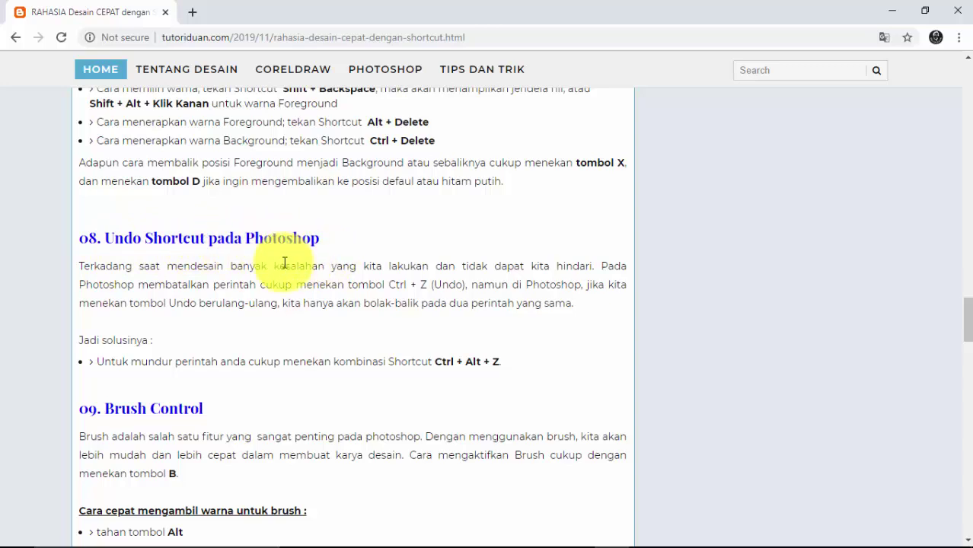
{"action": "scroll", "coordinate": [279, 261], "scroll_direction": "down", "scroll_amount": 2}
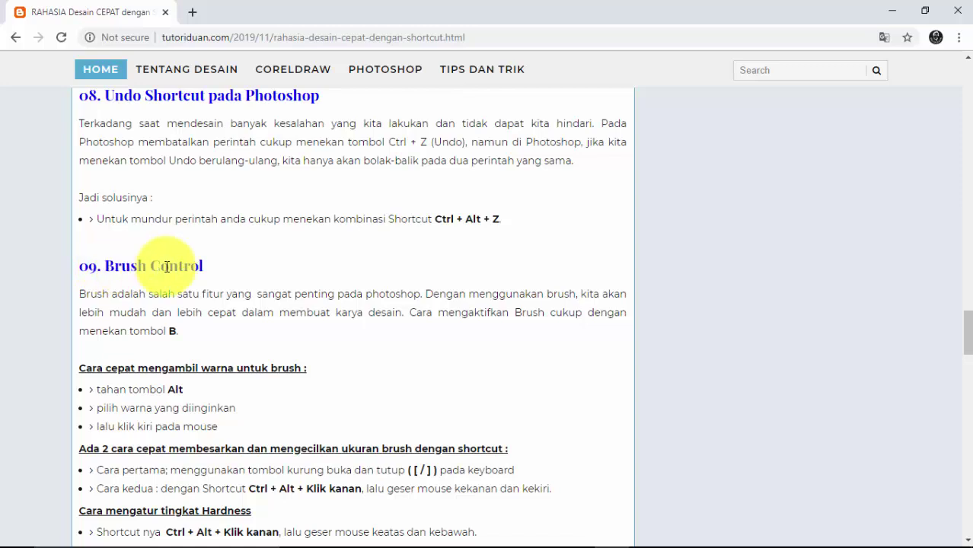
{"action": "scroll", "coordinate": [214, 272], "scroll_direction": "down", "scroll_amount": 4}
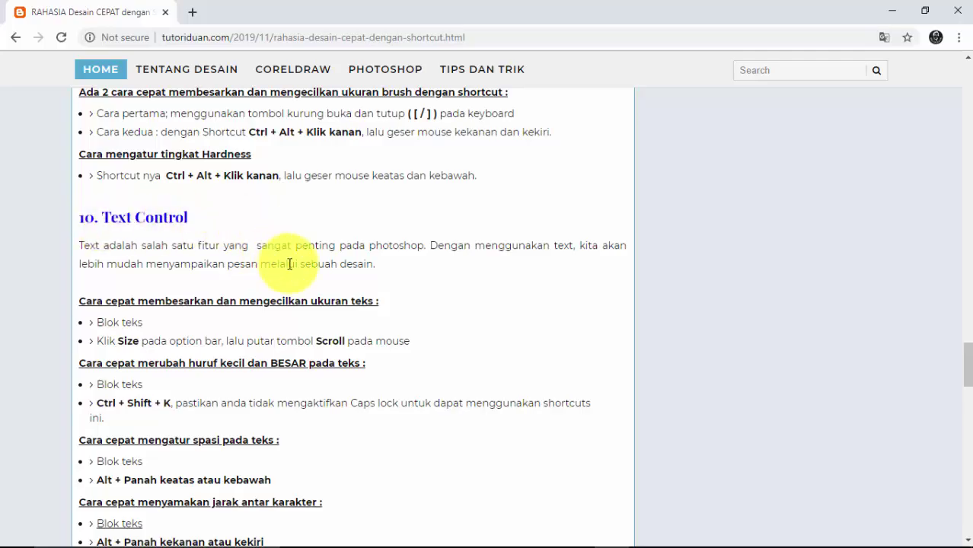
{"action": "scroll", "coordinate": [307, 267], "scroll_direction": "up", "scroll_amount": 5}
{"action": "scroll", "coordinate": [308, 267], "scroll_direction": "up", "scroll_amount": 10}
{"action": "scroll", "coordinate": [308, 266], "scroll_direction": "up", "scroll_amount": 6}
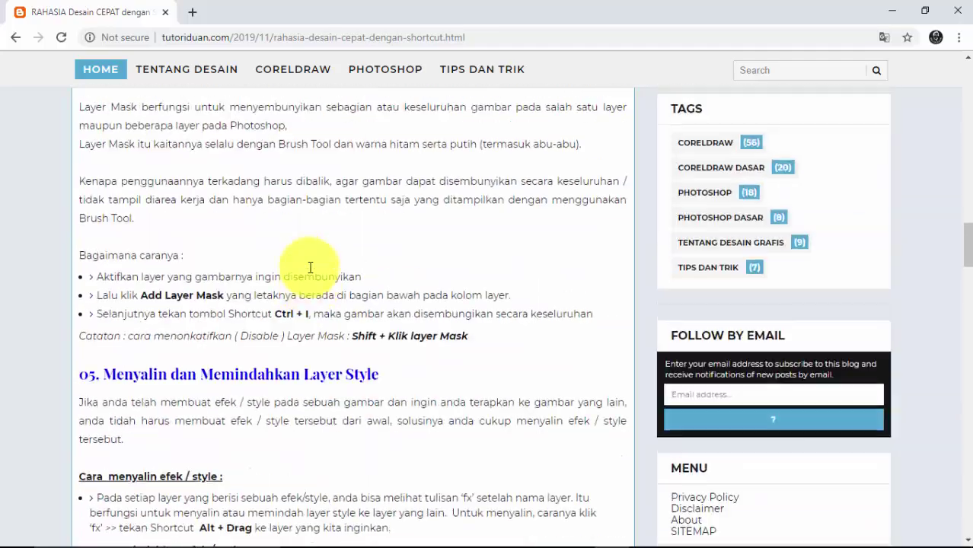
{"action": "scroll", "coordinate": [308, 267], "scroll_direction": "up", "scroll_amount": 6}
{"action": "scroll", "coordinate": [308, 266], "scroll_direction": "up", "scroll_amount": 6}
{"action": "scroll", "coordinate": [310, 267], "scroll_direction": "up", "scroll_amount": 4}
{"action": "scroll", "coordinate": [310, 267], "scroll_direction": "up", "scroll_amount": 5}
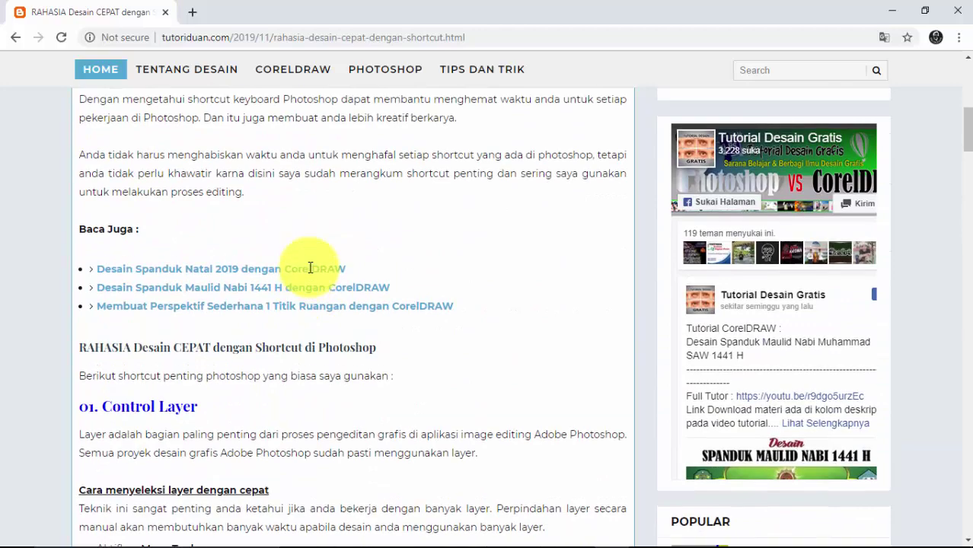
{"action": "scroll", "coordinate": [310, 267], "scroll_direction": "up", "scroll_amount": 4}
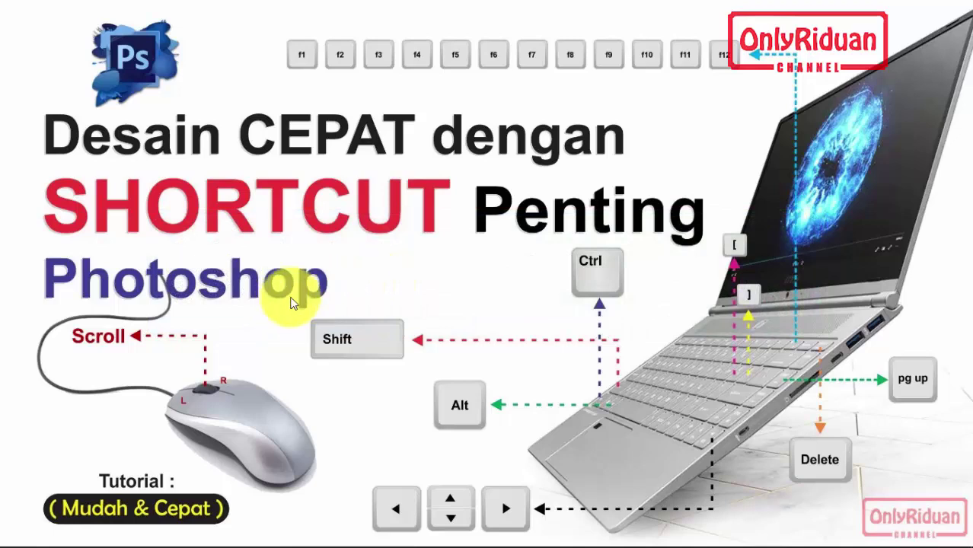
{"action": "mouse_move", "coordinate": [487, 545]}
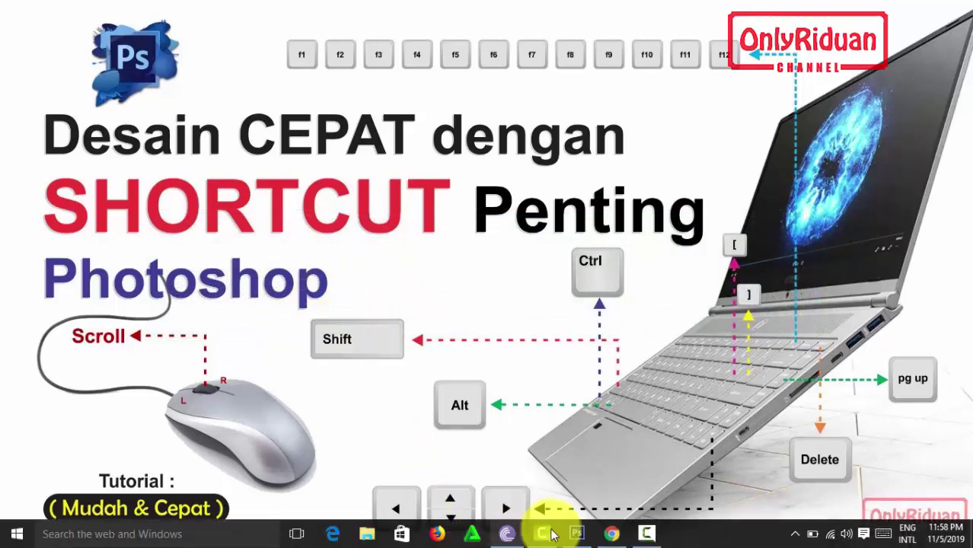
Bring Photoshop with the Kartu Ucapan Lebaran.psd Idul Fitri card to the front
{"action": "left_click", "coordinate": [583, 535]}
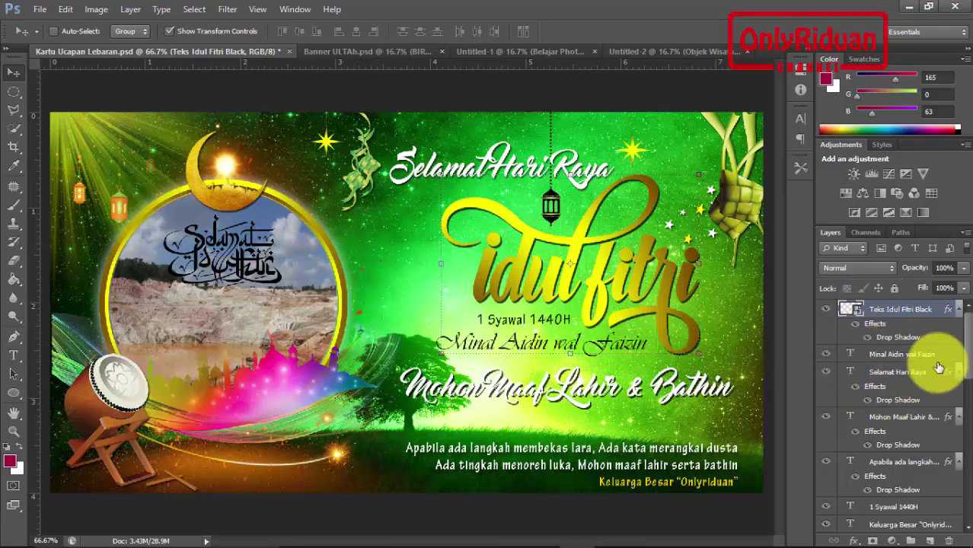
{"action": "left_click_drag", "start_coordinate": [964, 335], "coordinate": [965, 493]}
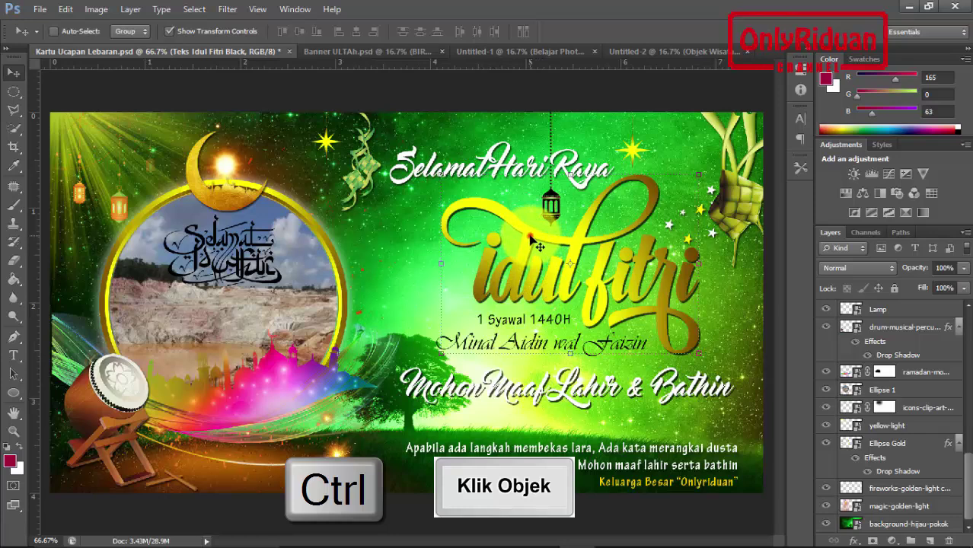
Nudge the Idul Fitri text left and reposition the drum near the lower-left corner
{"action": "left_click", "coordinate": [532, 238], "text": "ctrl"}
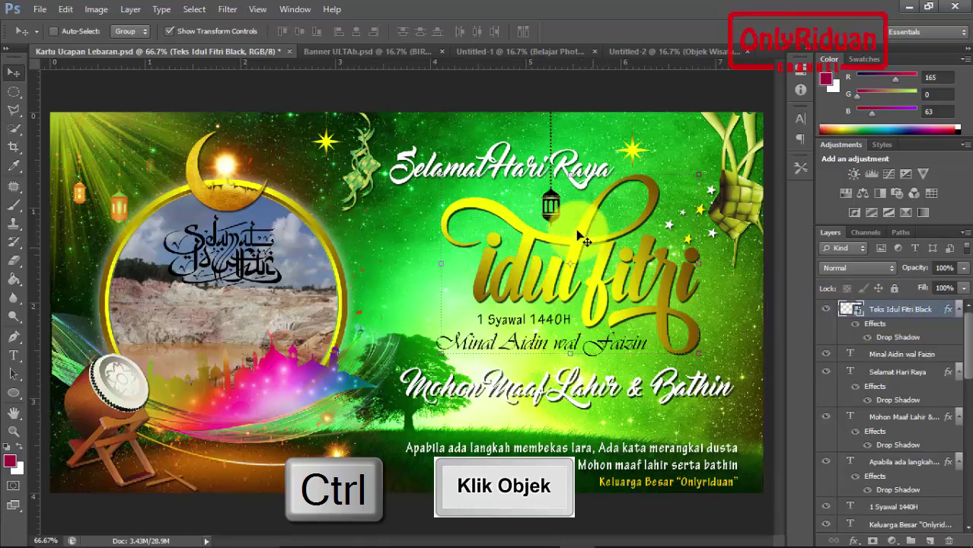
{"action": "mouse_move", "coordinate": [609, 244]}
{"action": "left_mouse_down"}
{"action": "mouse_move", "coordinate": [568, 242]}
{"action": "mouse_move", "coordinate": [605, 238]}
{"action": "left_mouse_up"}
{"action": "left_click", "coordinate": [432, 327]}
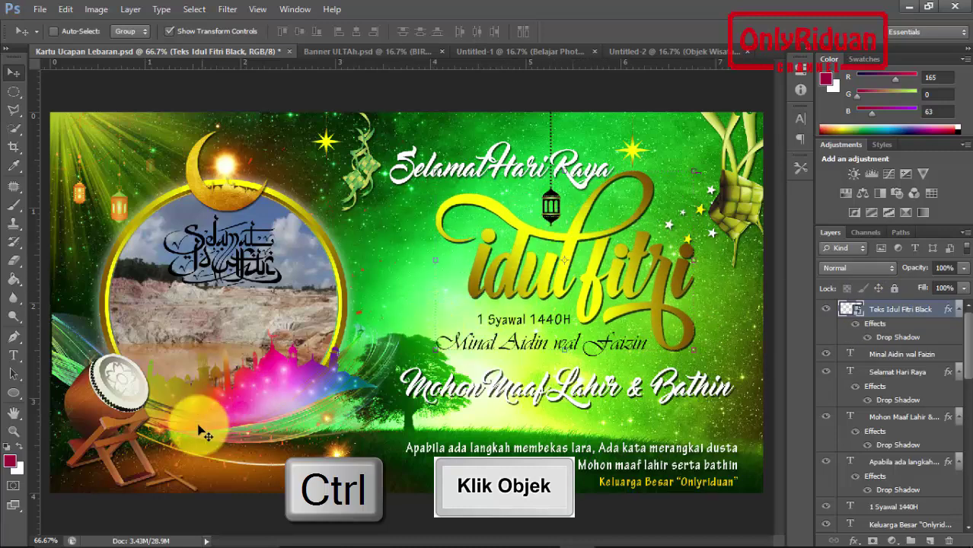
{"action": "left_click", "coordinate": [118, 409], "text": "ctrl"}
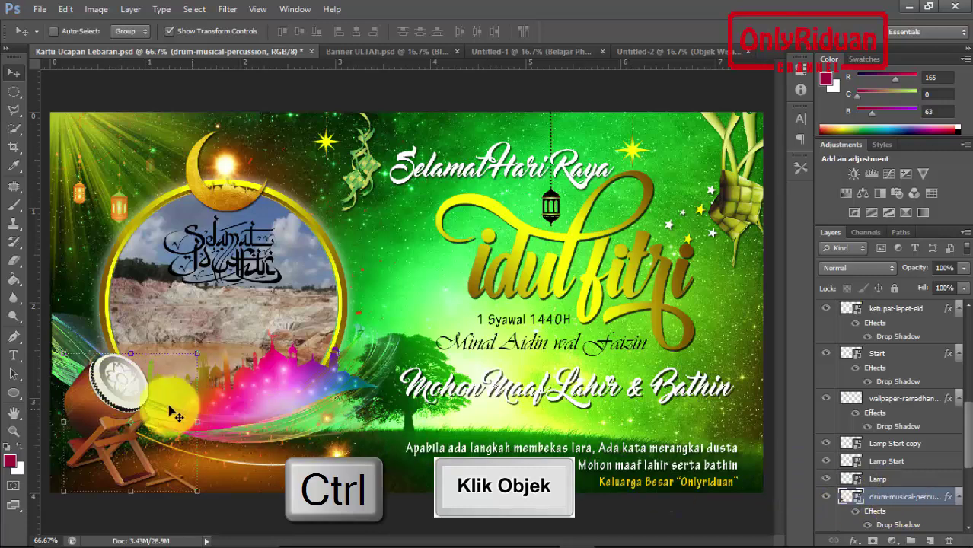
{"action": "left_click_drag", "start_coordinate": [103, 419], "coordinate": [162, 377]}
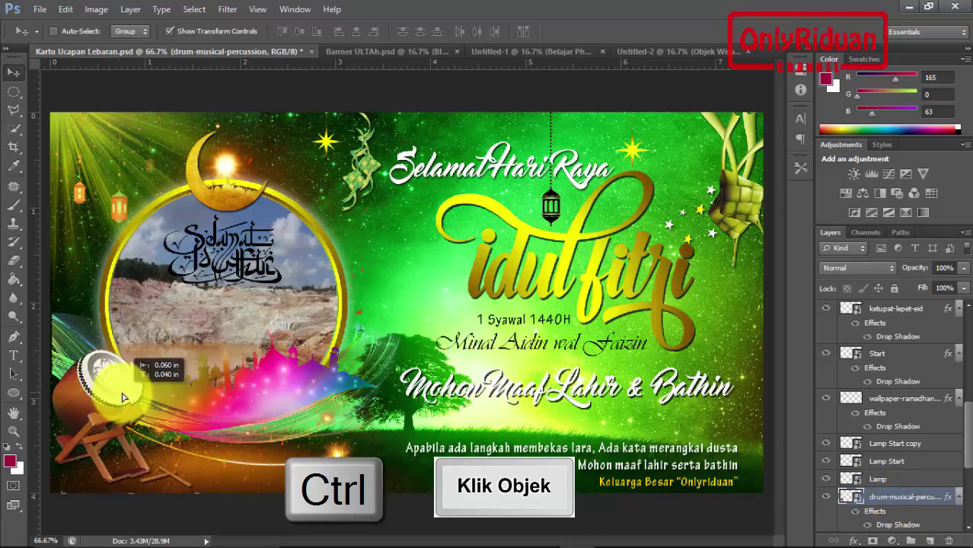
{"action": "left_click_drag", "start_coordinate": [122, 393], "coordinate": [120, 399]}
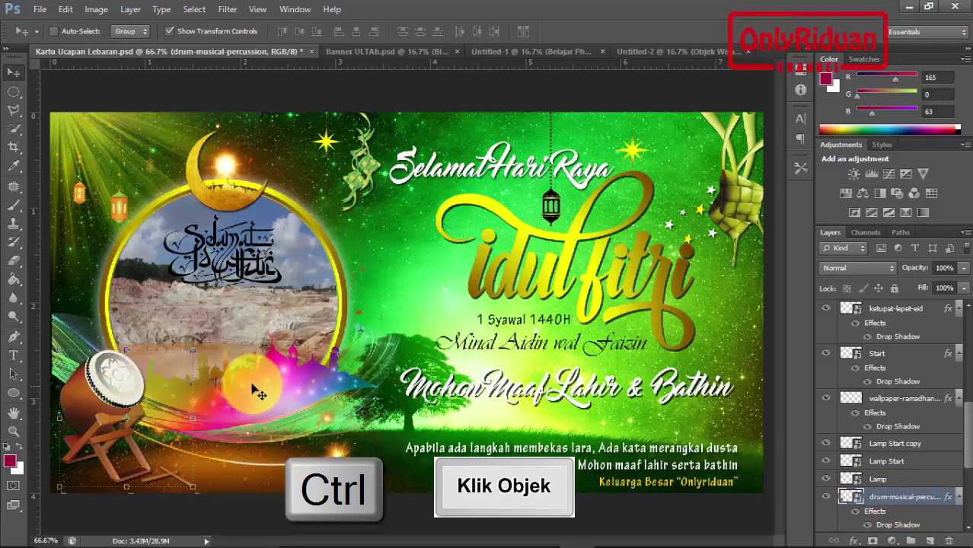
Pick the moon and Selamat Hari Raya layers from the canvas, ending on the drum layer
{"action": "left_click", "coordinate": [219, 197], "text": "ctrl"}
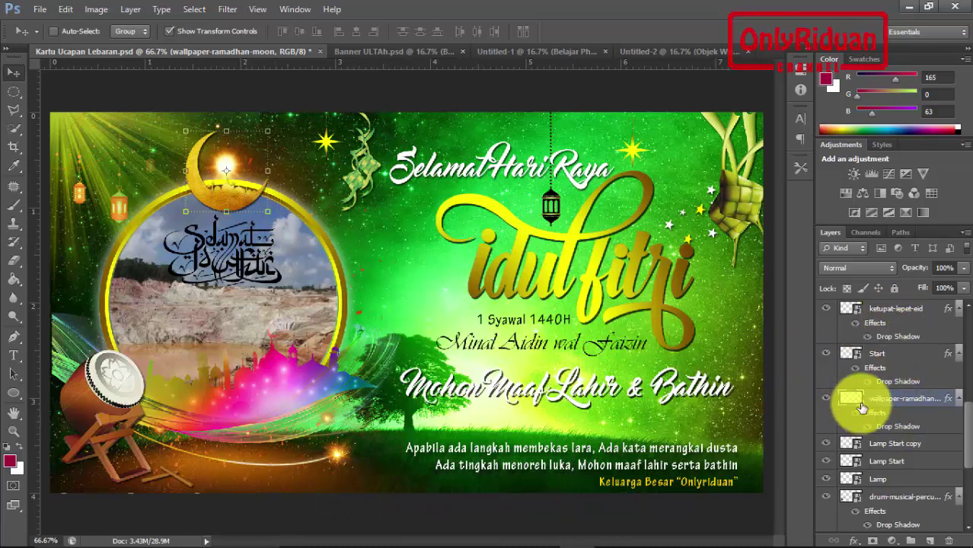
{"action": "mouse_move", "coordinate": [968, 430]}
{"action": "left_mouse_down"}
{"action": "mouse_move", "coordinate": [969, 364]}
{"action": "mouse_move", "coordinate": [959, 358]}
{"action": "left_mouse_up"}
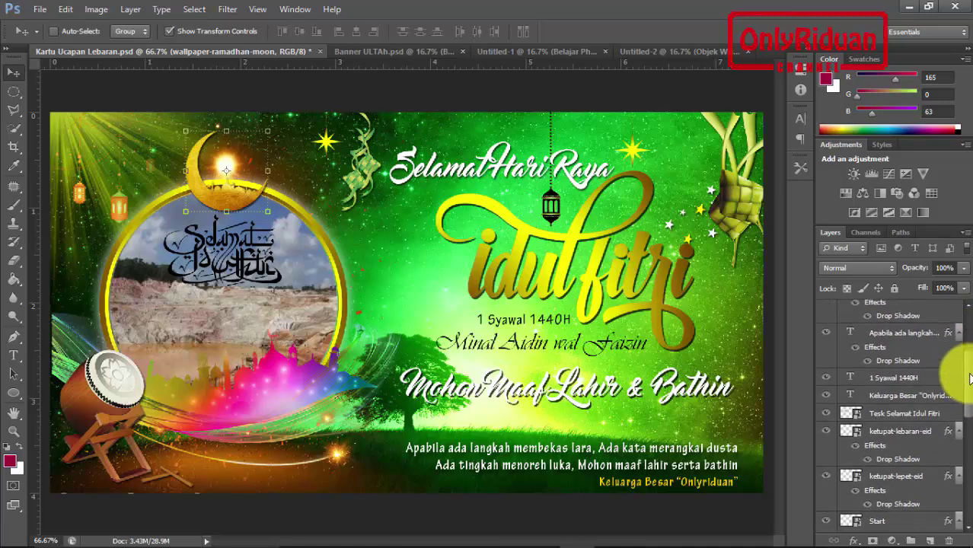
{"action": "left_click", "coordinate": [898, 309]}
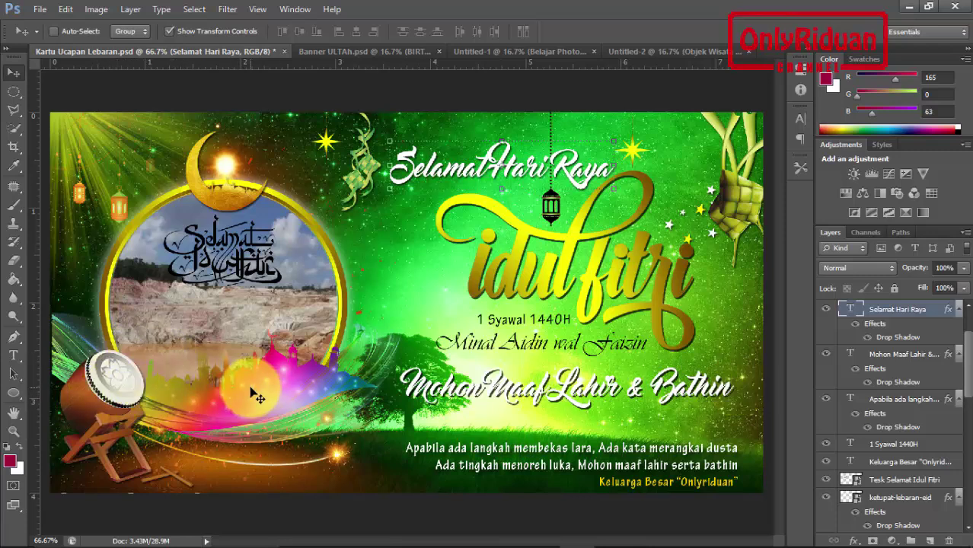
{"action": "left_click", "coordinate": [114, 384], "text": "ctrl"}
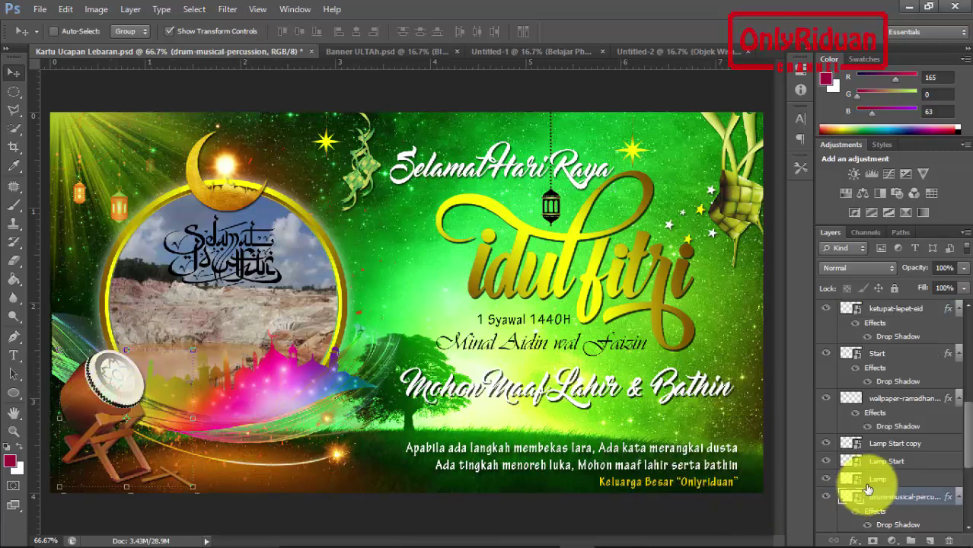
{"action": "left_click_drag", "start_coordinate": [968, 434], "coordinate": [960, 464]}
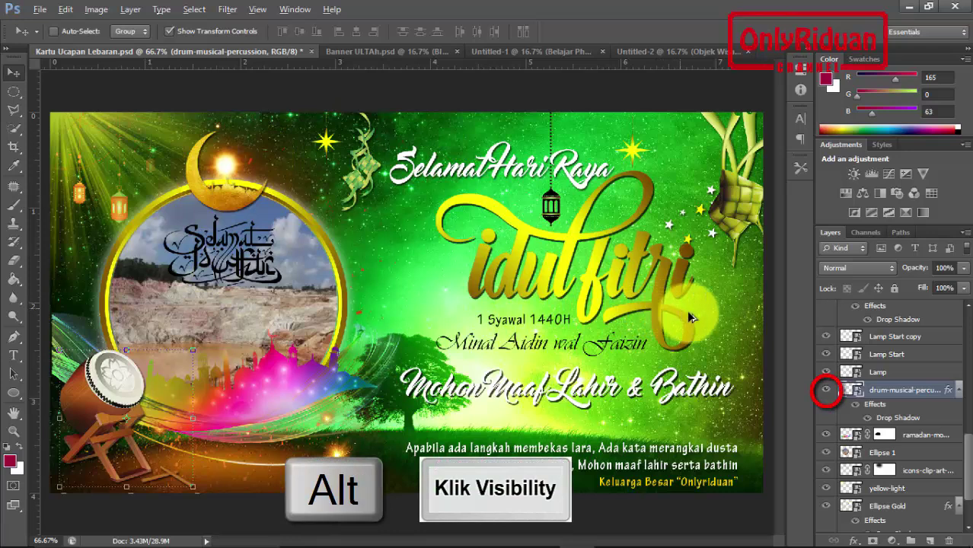
{"action": "left_click", "coordinate": [826, 390], "text": "alt"}
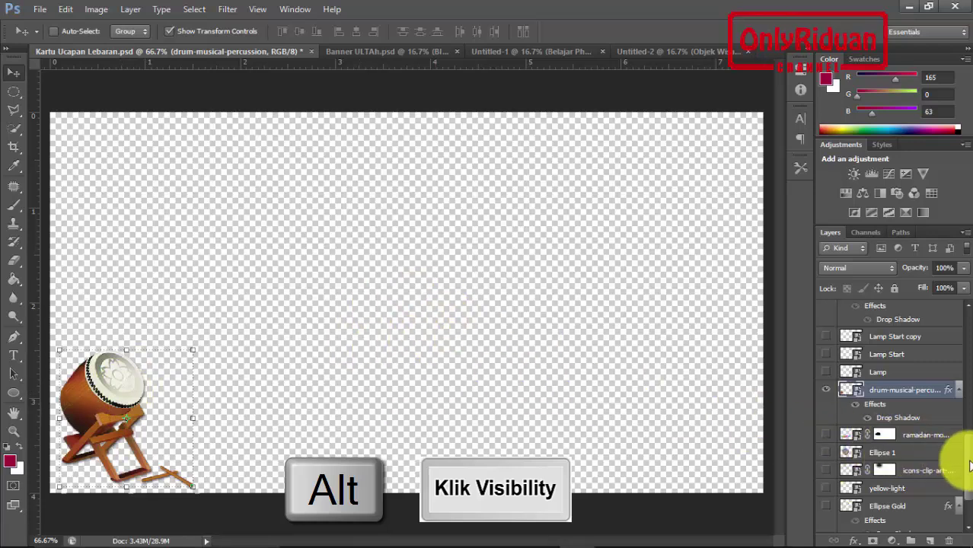
{"action": "left_click_drag", "start_coordinate": [964, 459], "coordinate": [966, 329]}
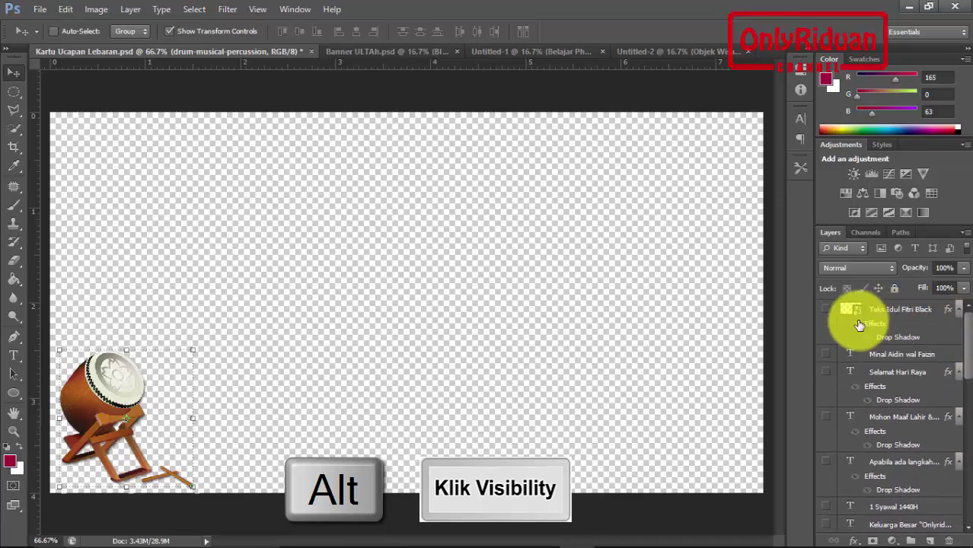
{"action": "left_click", "coordinate": [826, 311], "text": "alt"}
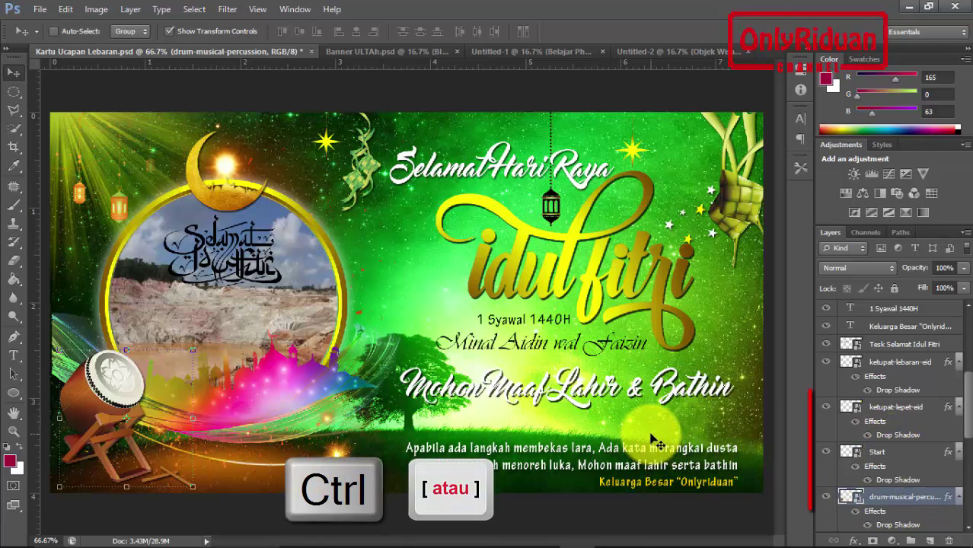
Shift the drum layer up and down the stack, leaving it just below ketupat-lepet-eid
{"action": "key", "text": "ctrl+bracketright"}
{"action": "key", "text": "ctrl+bracketright"}
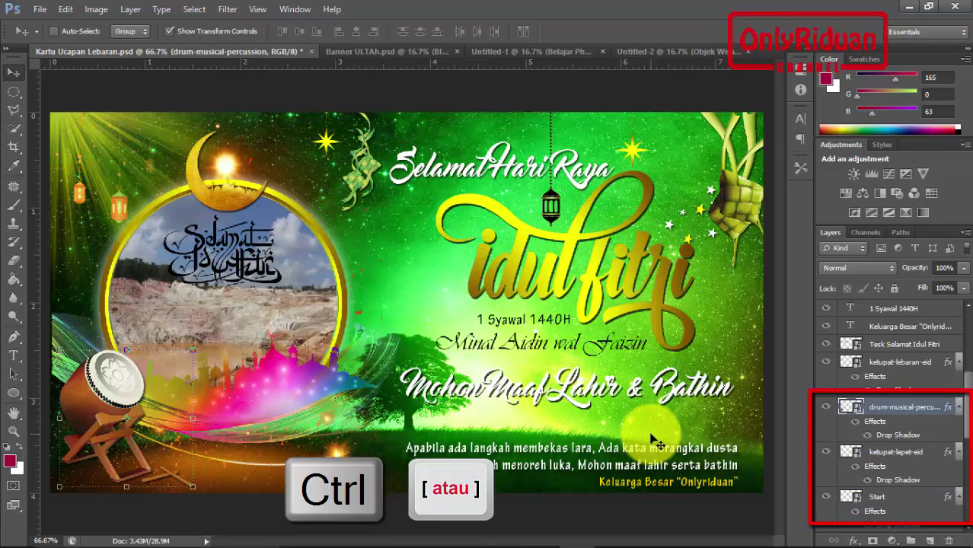
{"action": "key", "text": "ctrl+bracketleft"}
{"action": "key", "text": "ctrl+bracketleft"}
{"action": "key", "text": "ctrl+bracketright"}
{"action": "key", "text": "ctrl+bracketright"}
{"action": "key", "text": "ctrl+bracketleft"}
{"action": "key", "text": "ctrl+bracketleft"}
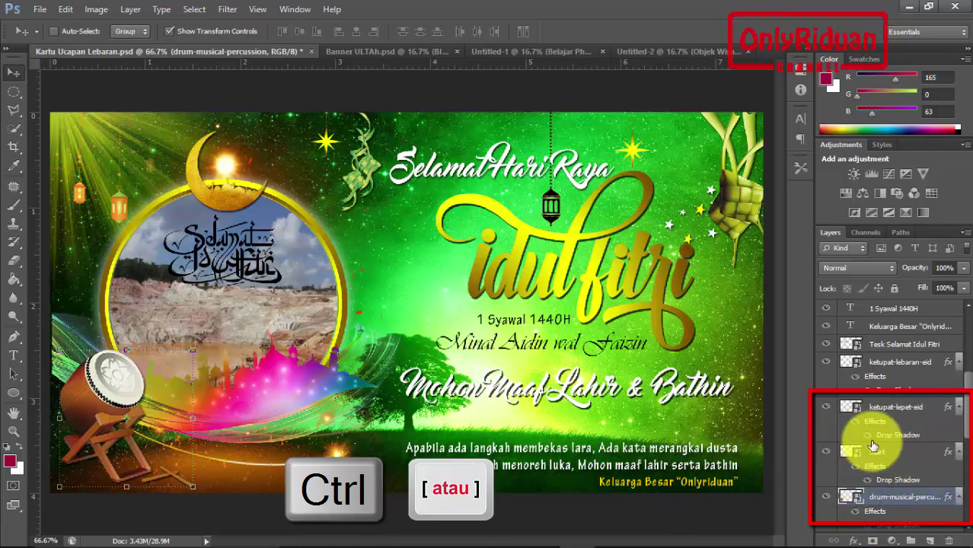
{"action": "key", "text": "ctrl+bracketright"}
{"action": "key", "text": "ctrl+bracketright"}
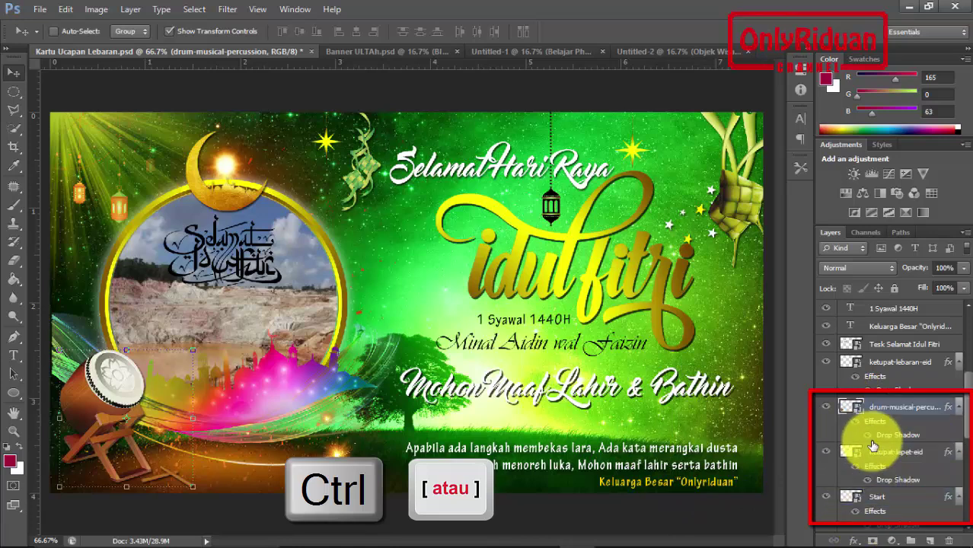
{"action": "key", "text": "ctrl+bracketleft"}
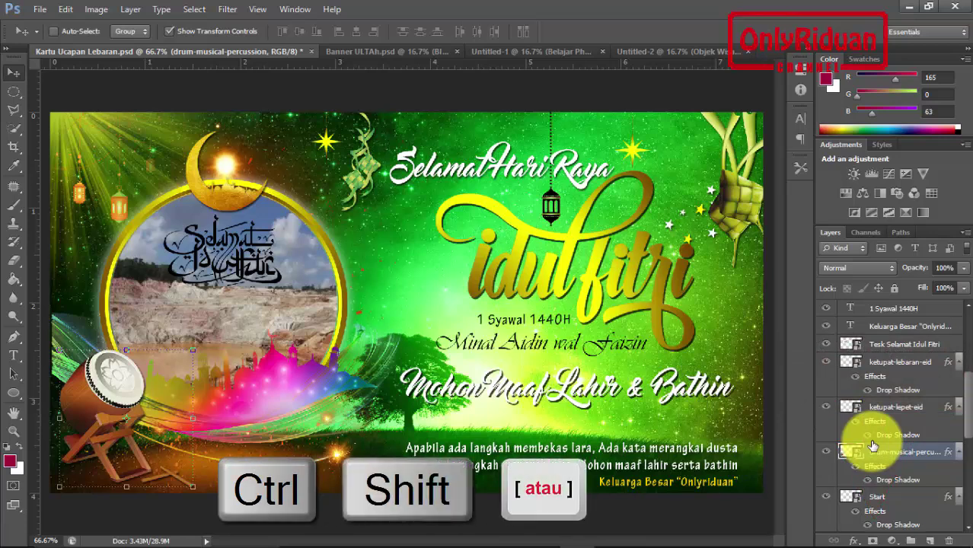
Send the drum layer to the bottom of the stack, then bring it to the very top
{"action": "key", "text": "ctrl+shift+bracketleft"}
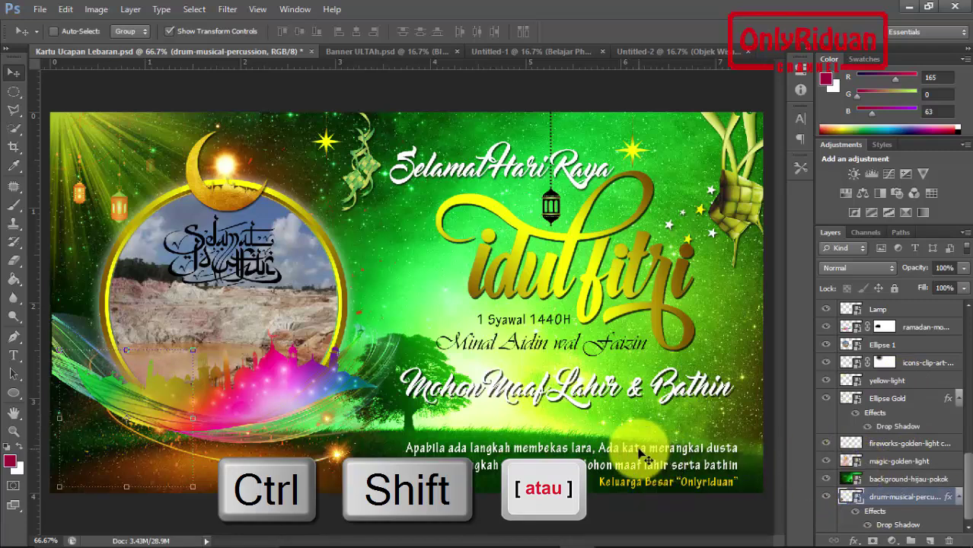
{"action": "key", "text": "ctrl+shift+bracketright"}
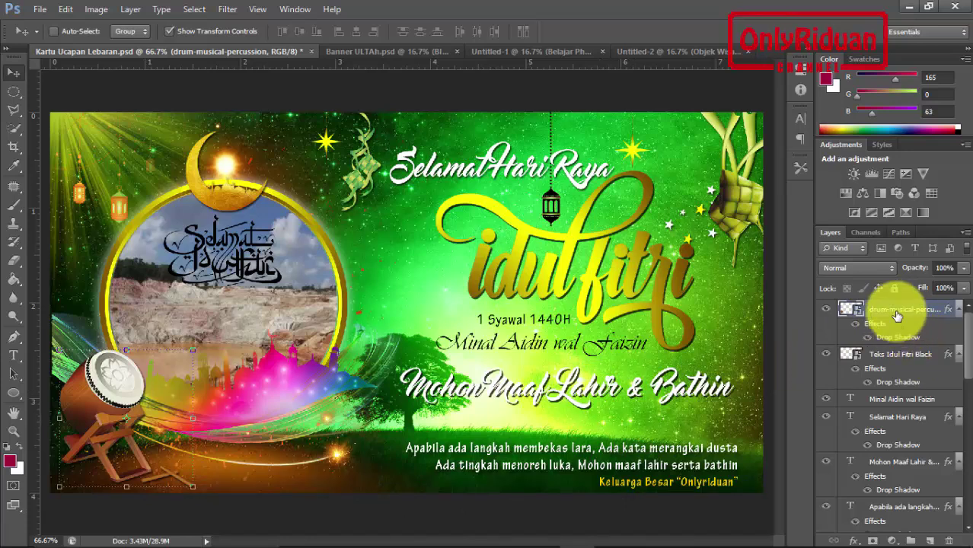
{"action": "key", "text": "ctrl"}
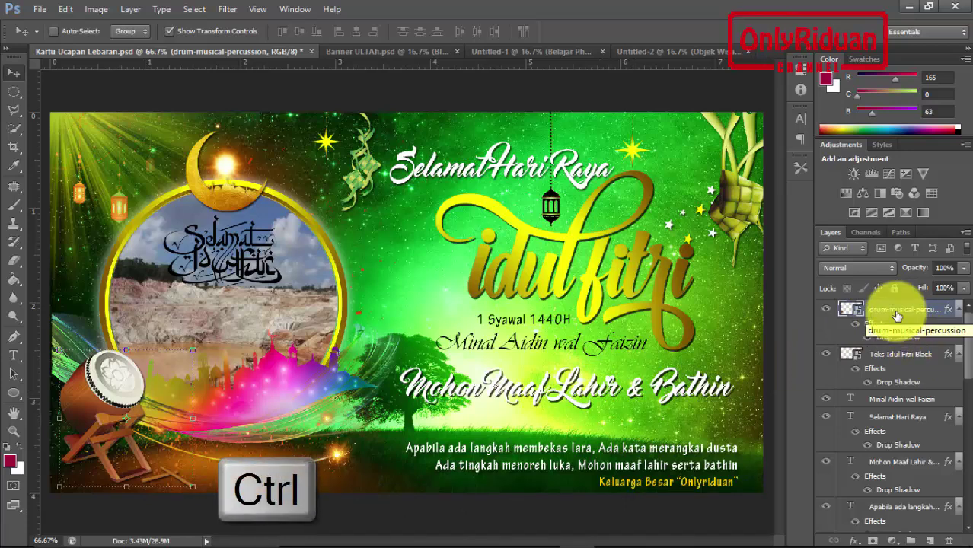
{"action": "key", "text": "shift"}
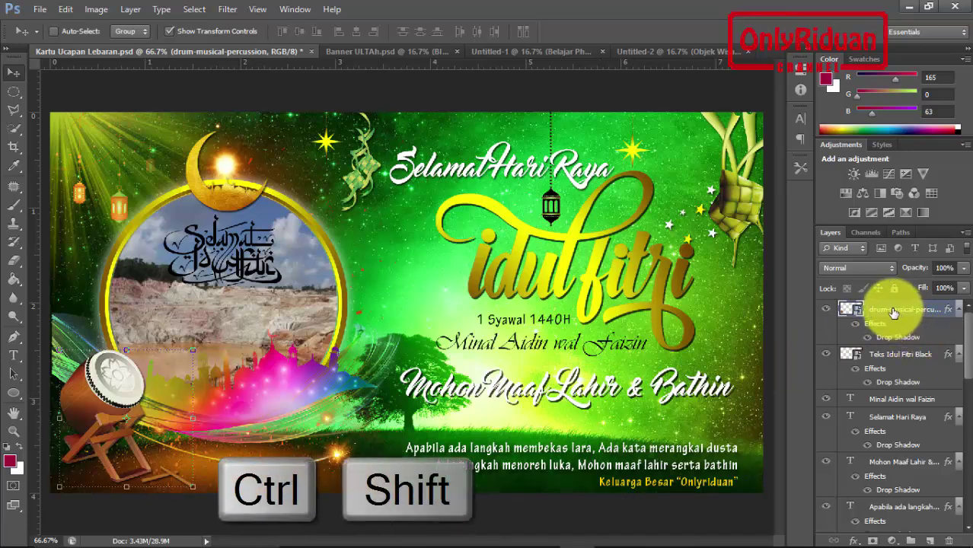
{"action": "key", "text": "ctrl+shift+e"}
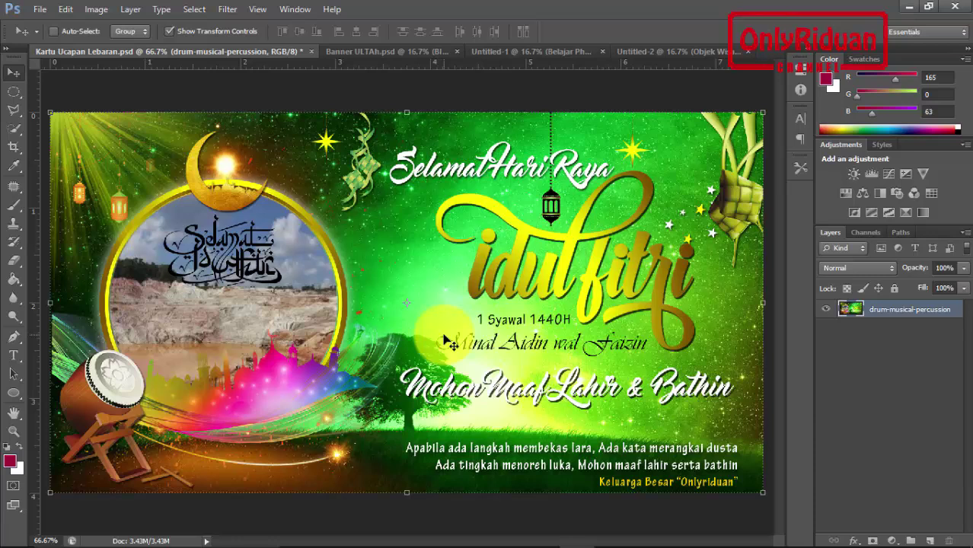
{"action": "key", "text": "ctrl+z"}
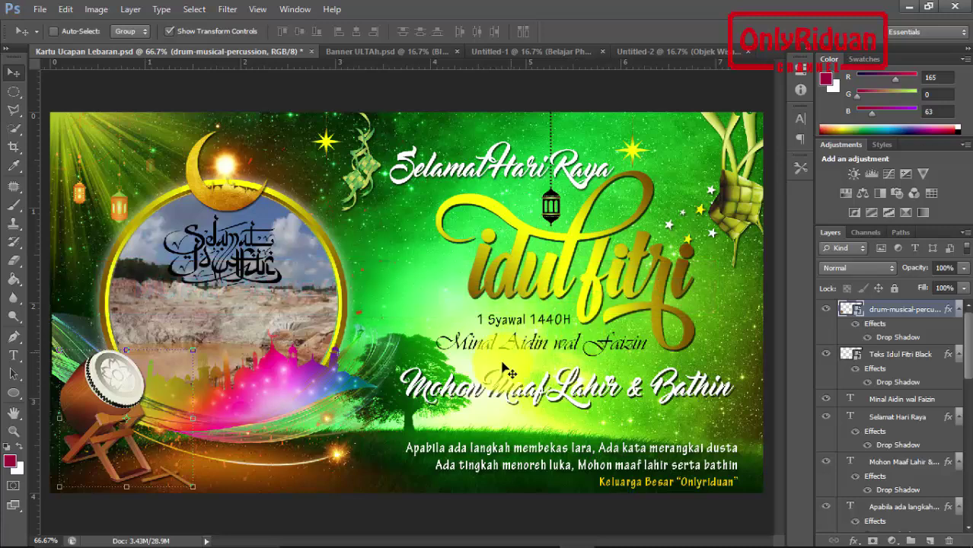
{"action": "key", "text": "ctrl+j"}
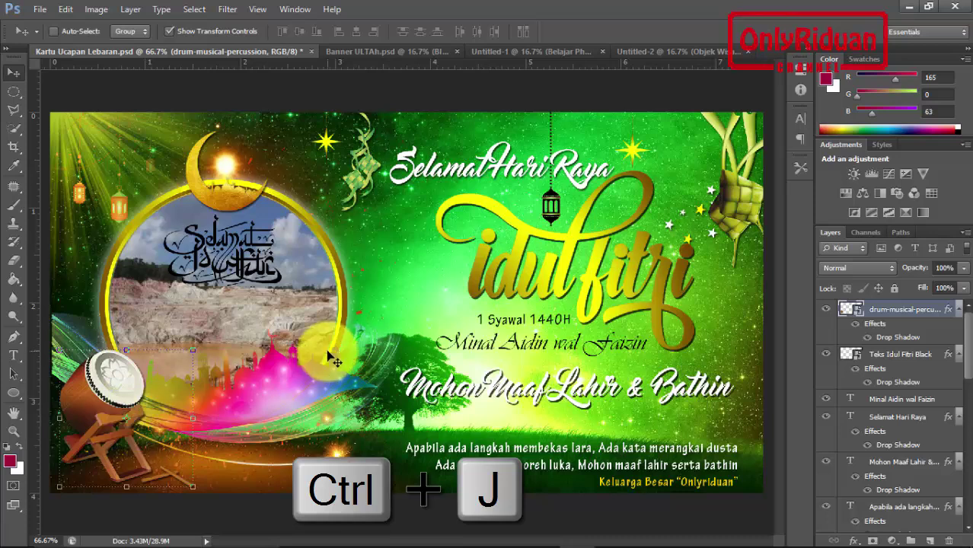
{"action": "key", "text": "ctrl+j"}
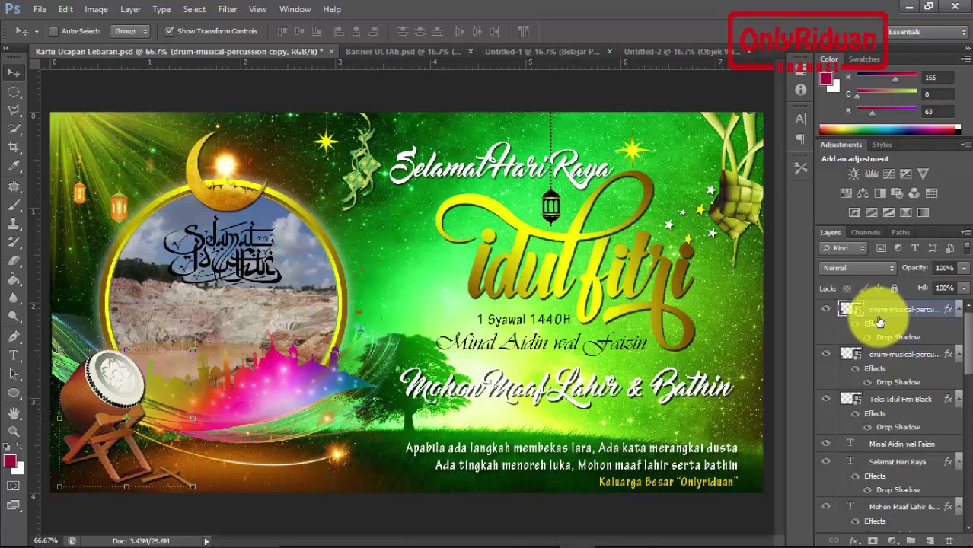
{"action": "left_click_drag", "start_coordinate": [99, 394], "coordinate": [202, 392]}
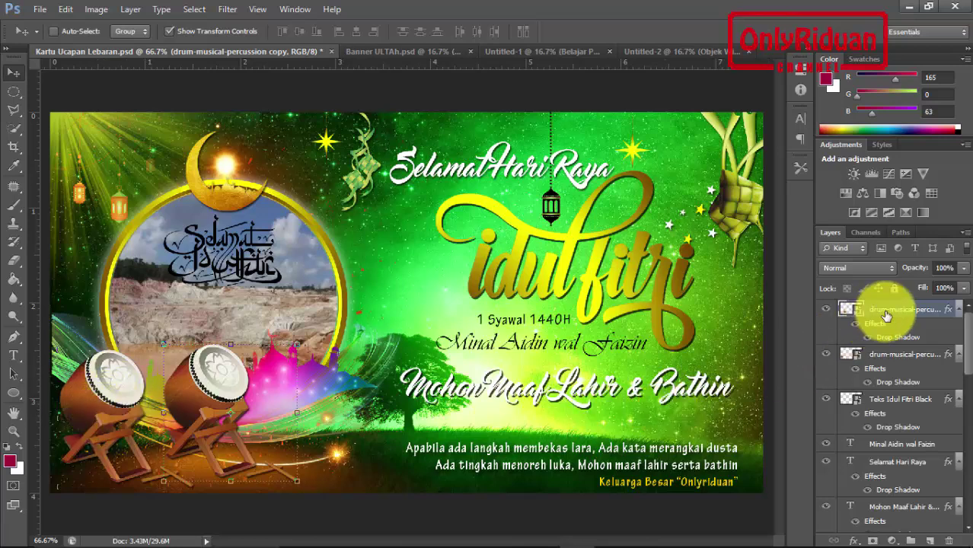
{"action": "mouse_move", "coordinate": [887, 310]}
{"action": "left_mouse_down"}
{"action": "mouse_move", "coordinate": [938, 452]}
{"action": "mouse_move", "coordinate": [949, 540]}
{"action": "left_mouse_up"}
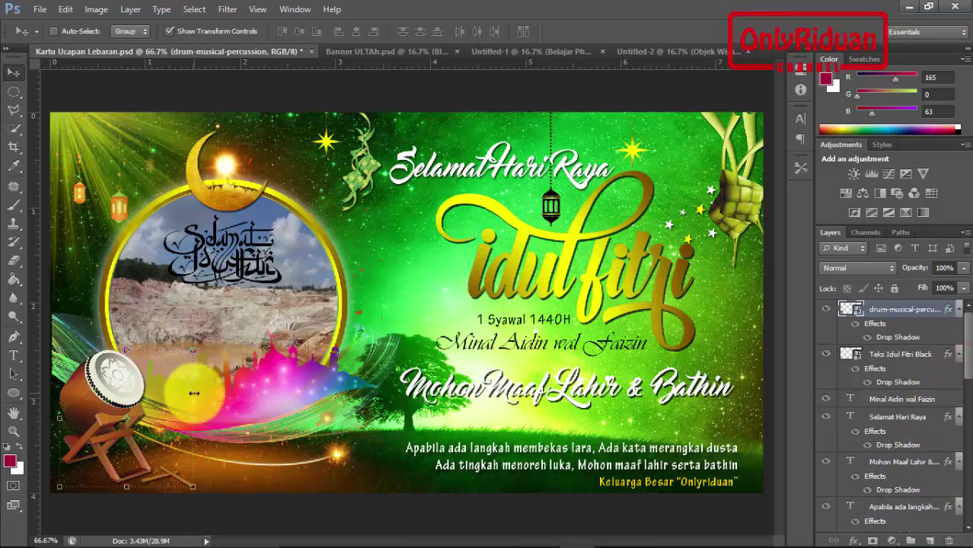
Alt-drag the drum to make two copies across the card
{"action": "key", "text": "alt"}
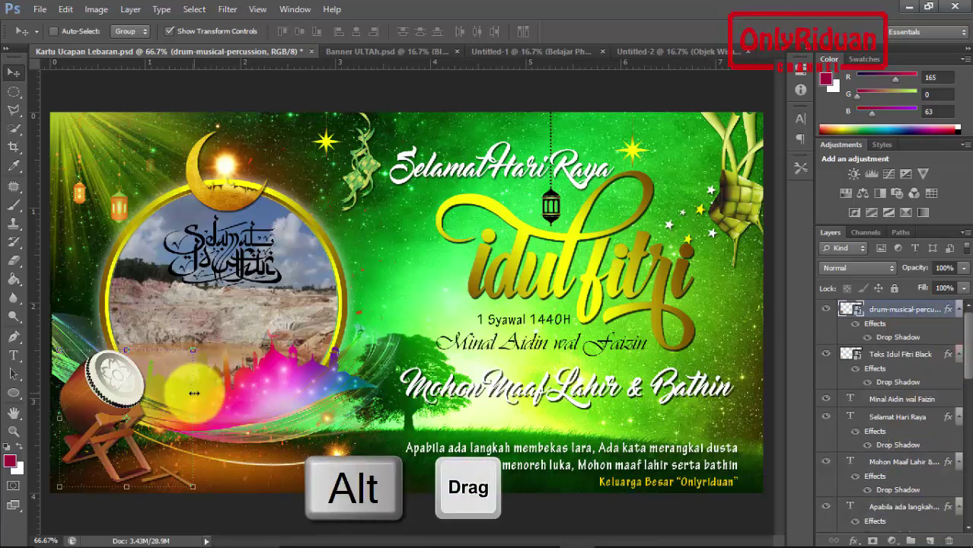
{"action": "mouse_move", "coordinate": [194, 393]}
{"action": "left_mouse_down"}
{"action": "mouse_move", "coordinate": [109, 397]}
{"action": "mouse_move", "coordinate": [299, 321]}
{"action": "left_mouse_up"}
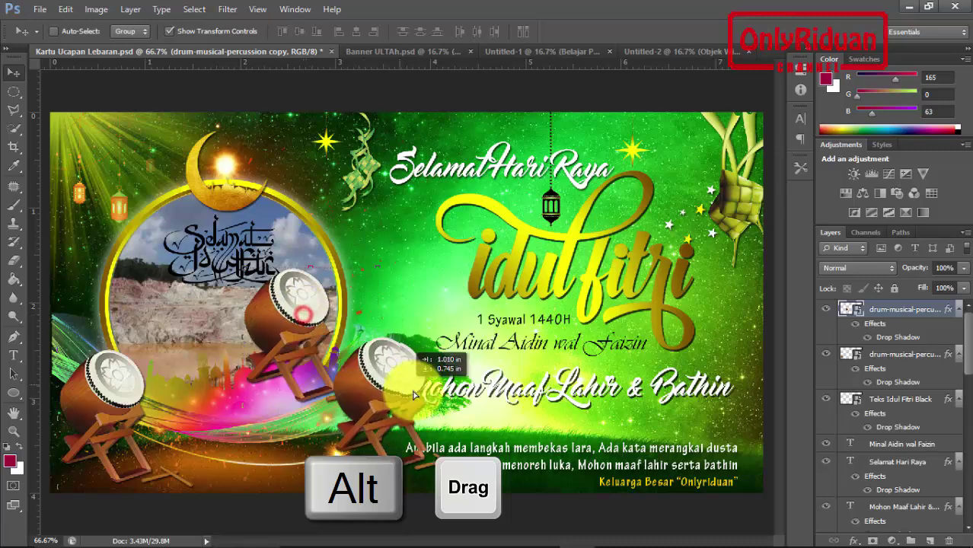
{"action": "left_click_drag", "start_coordinate": [305, 318], "coordinate": [430, 394]}
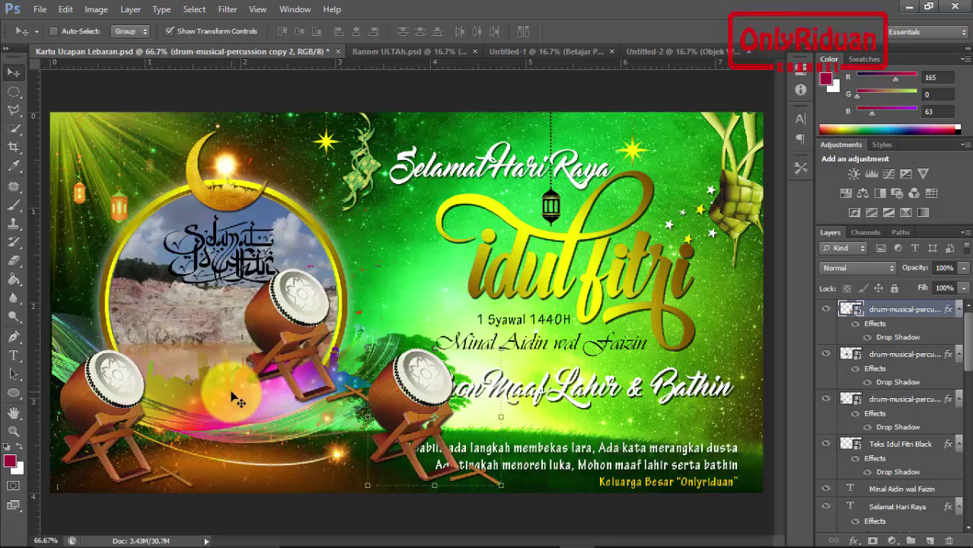
Undo both drum copies and switch to the Untitled-2 document
{"action": "key", "text": "ctrl+alt+z"}
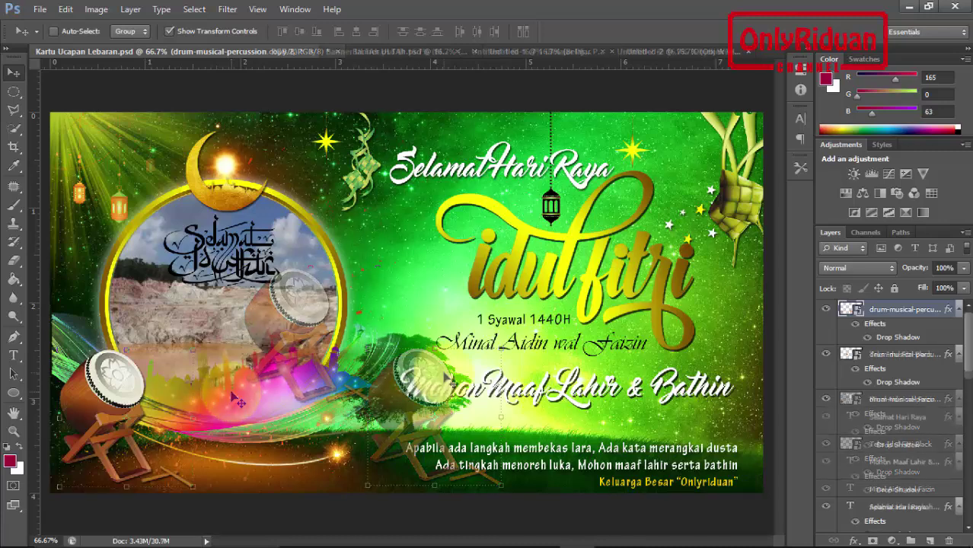
{"action": "key", "text": "ctrl+alt+z"}
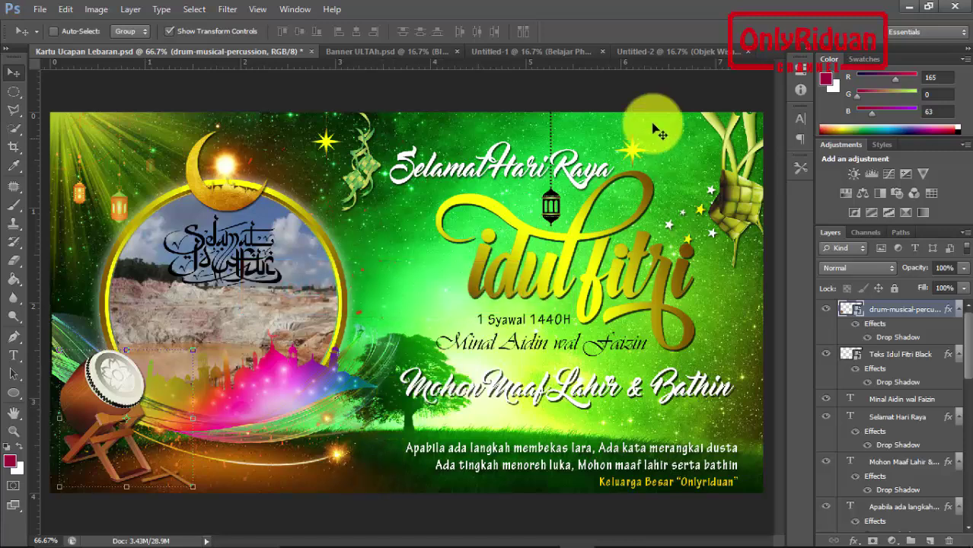
{"action": "left_click", "coordinate": [661, 51]}
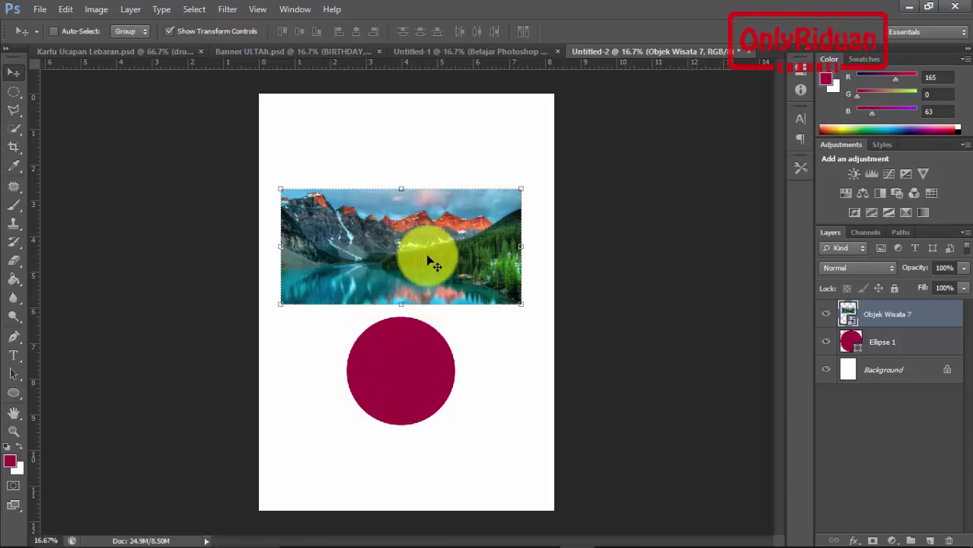
Move the mountain photo over the red circle and toggle its clip to Ellipse 1, leaving it unclipped
{"action": "left_click_drag", "start_coordinate": [417, 240], "coordinate": [417, 360]}
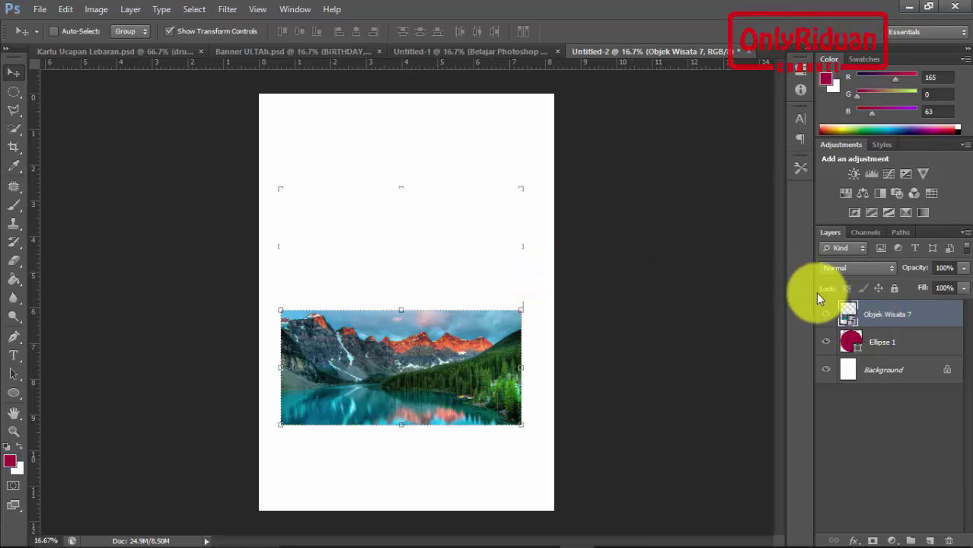
{"action": "left_click", "coordinate": [838, 327], "text": "alt"}
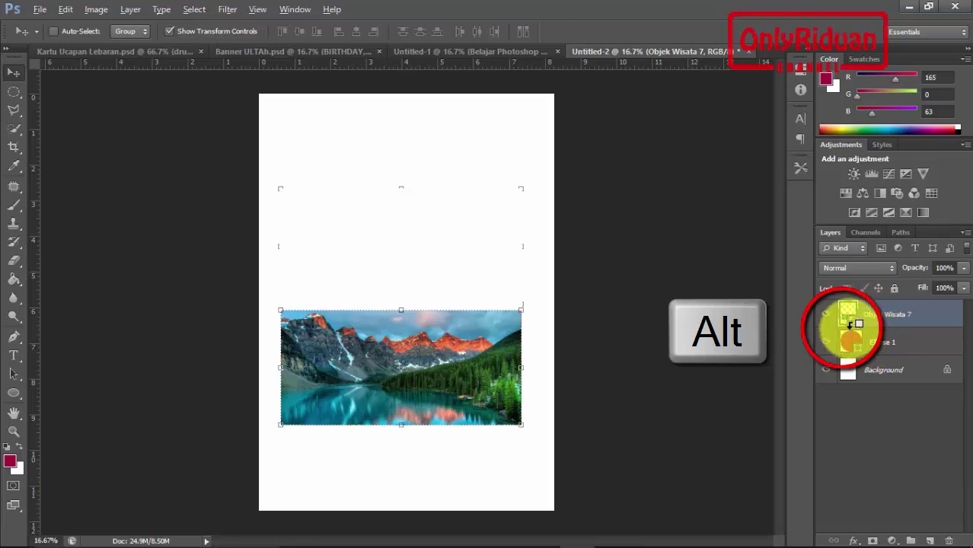
{"action": "left_click", "coordinate": [851, 325], "text": "alt"}
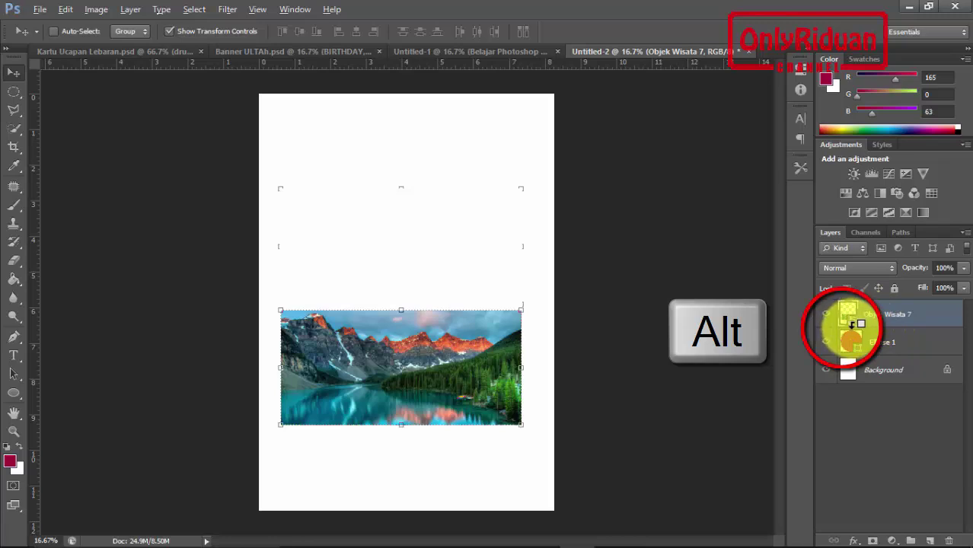
{"action": "left_click", "coordinate": [852, 326], "text": "alt"}
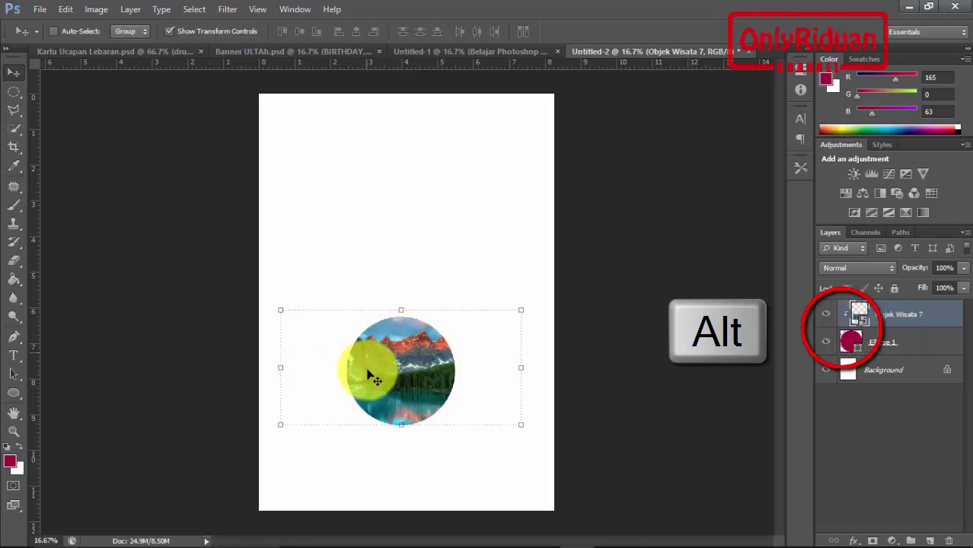
{"action": "key", "text": "ctrl+alt+g"}
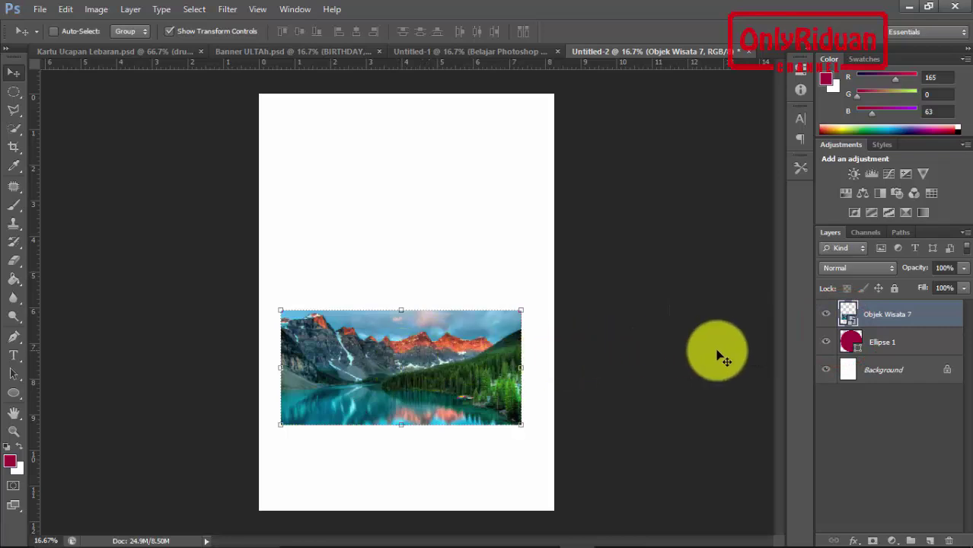
Toggle the photo's clipping mask on the ellipse, then move the photo to the upper page
{"action": "right_click", "coordinate": [893, 315]}
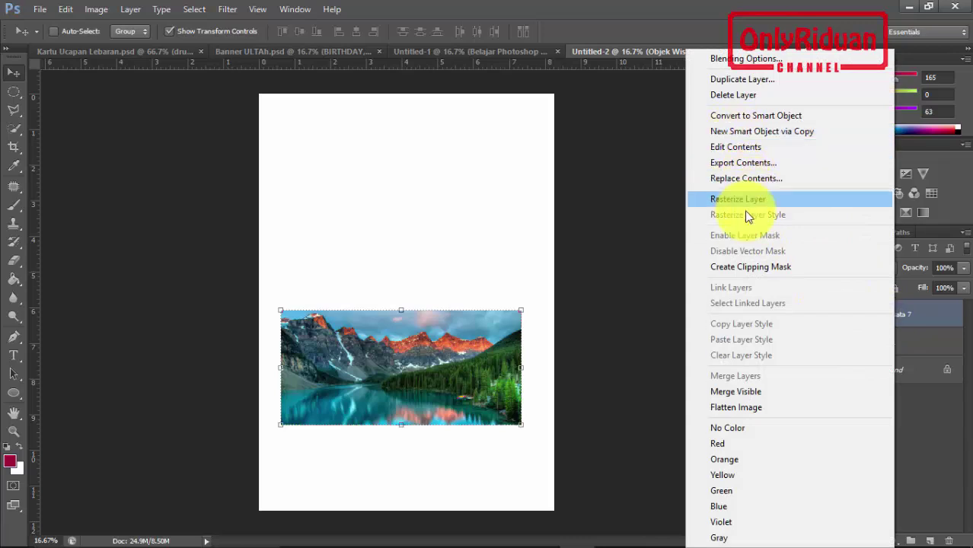
{"action": "left_click", "coordinate": [750, 266]}
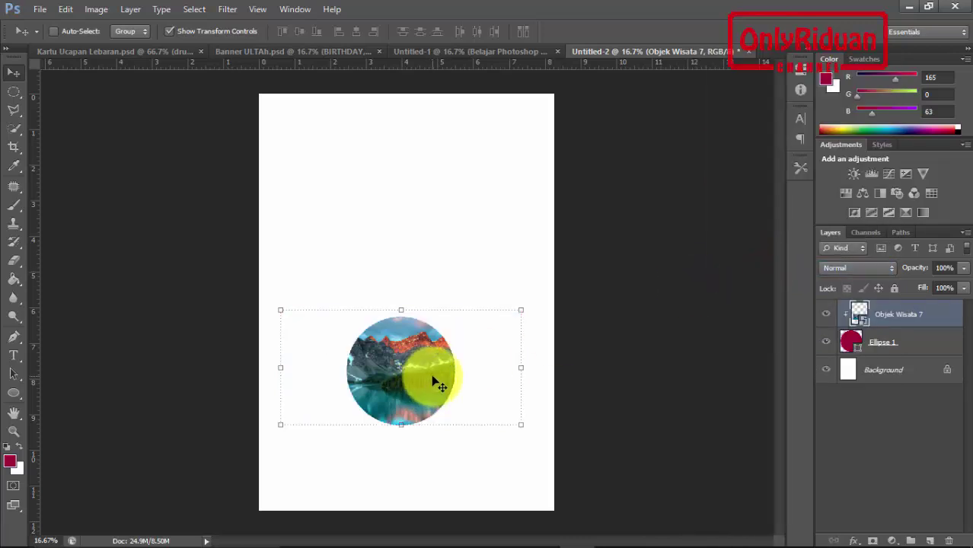
{"action": "left_click", "coordinate": [843, 327], "text": "alt"}
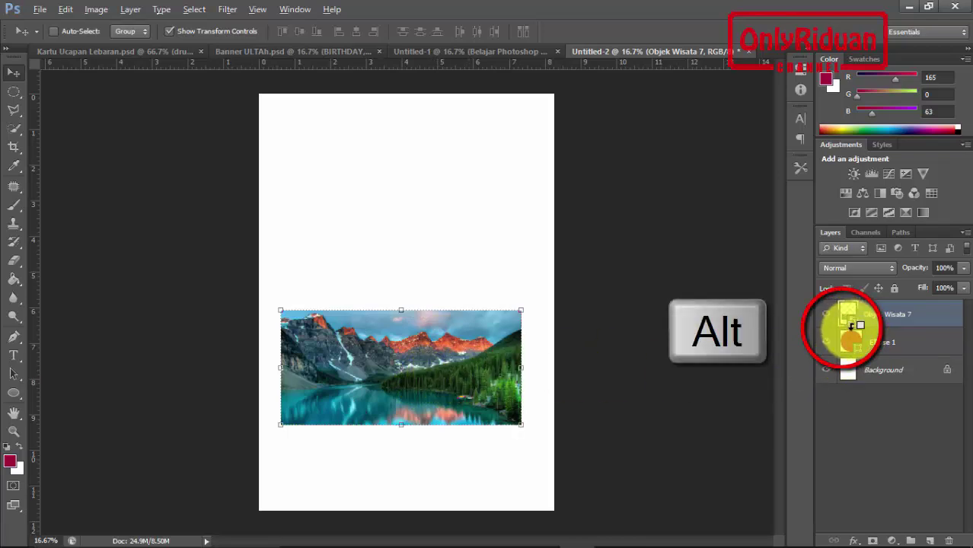
{"action": "left_click", "coordinate": [853, 327], "text": "alt"}
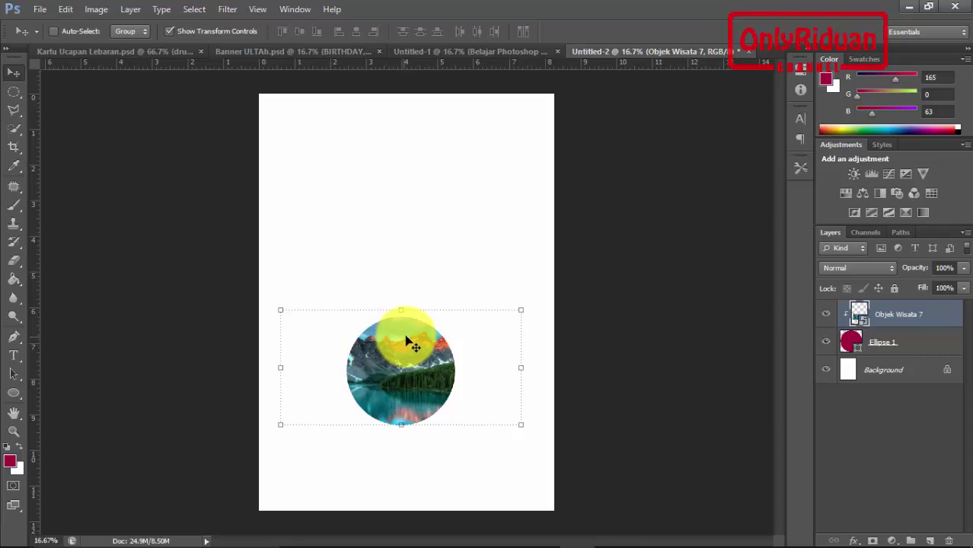
{"action": "mouse_move", "coordinate": [857, 318]}
{"action": "left_mouse_down"}
{"action": "mouse_move", "coordinate": [562, 270]}
{"action": "mouse_move", "coordinate": [472, 268]}
{"action": "left_mouse_up"}
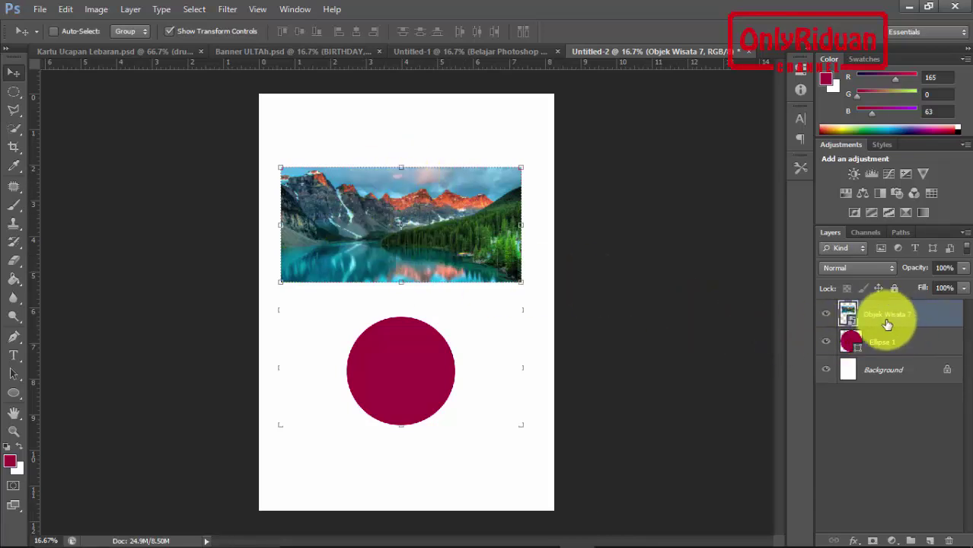
Give Objek Wisata 7 an inverted black layer mask that hides the whole photo
{"action": "left_click", "coordinate": [873, 541]}
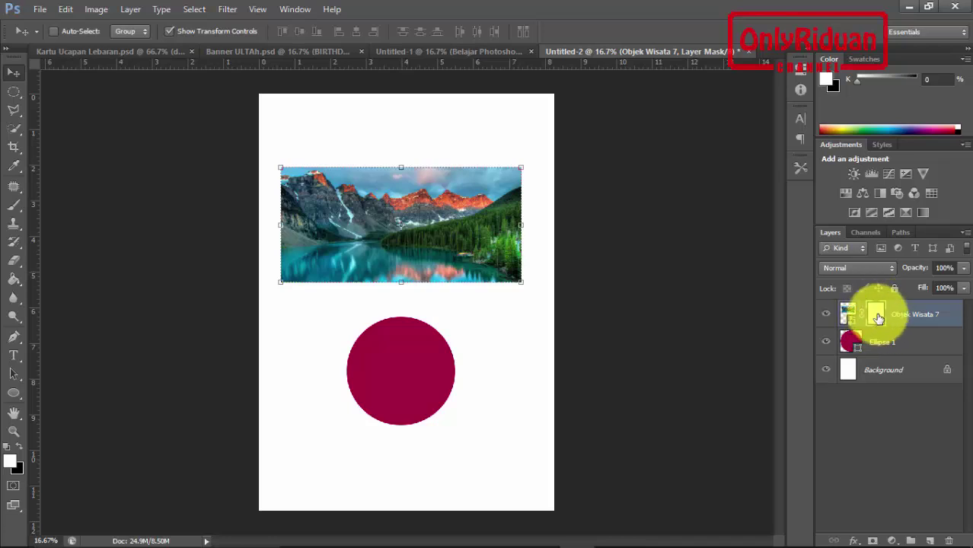
{"action": "key", "text": "ctrl+i"}
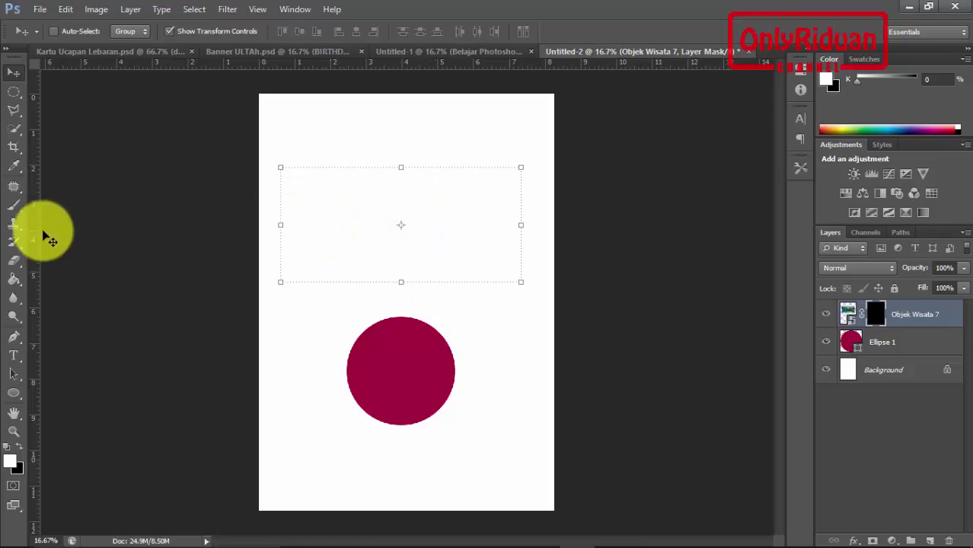
{"action": "left_click", "coordinate": [14, 206]}
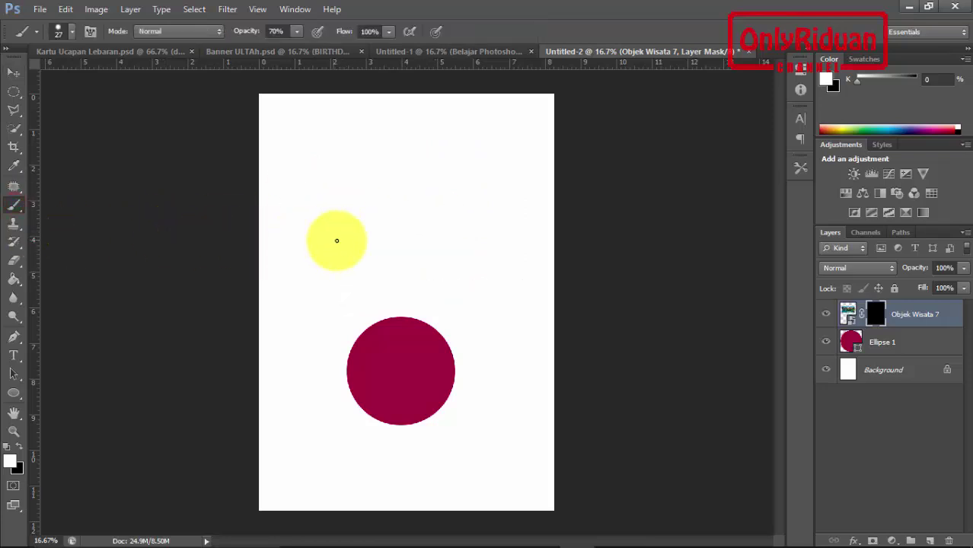
Choose a rough textured brush tip at 600 px size and 71% opacity
{"action": "left_click", "coordinate": [73, 30]}
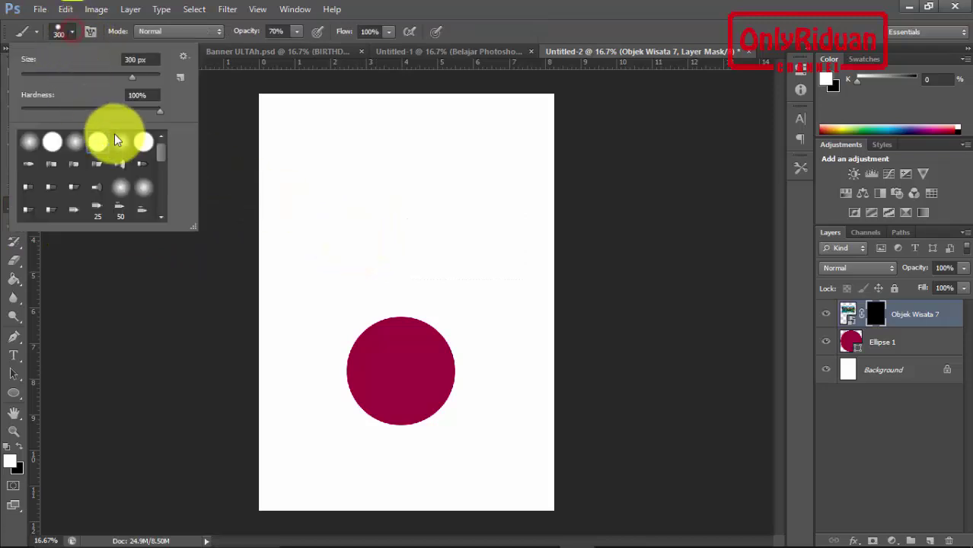
{"action": "left_click_drag", "start_coordinate": [164, 153], "coordinate": [164, 205]}
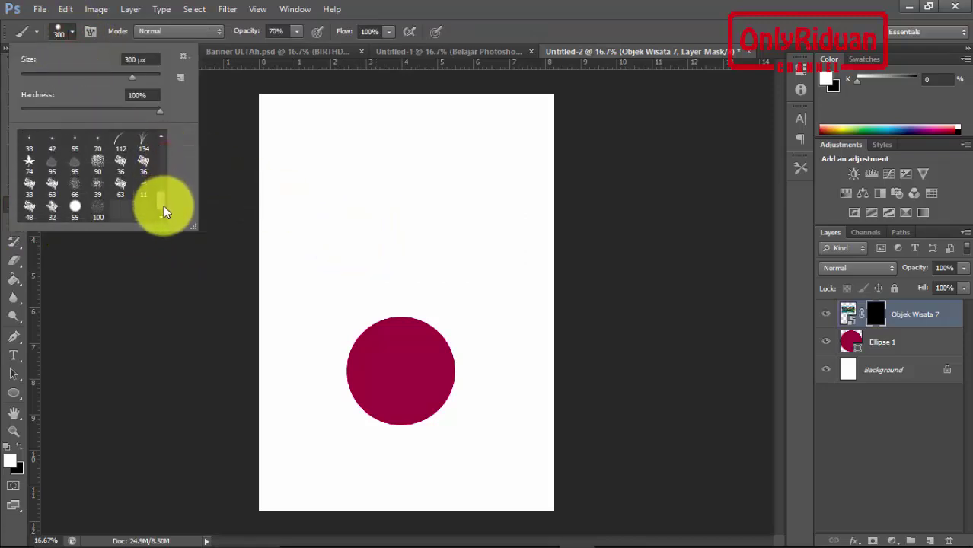
{"action": "double_click", "coordinate": [120, 189]}
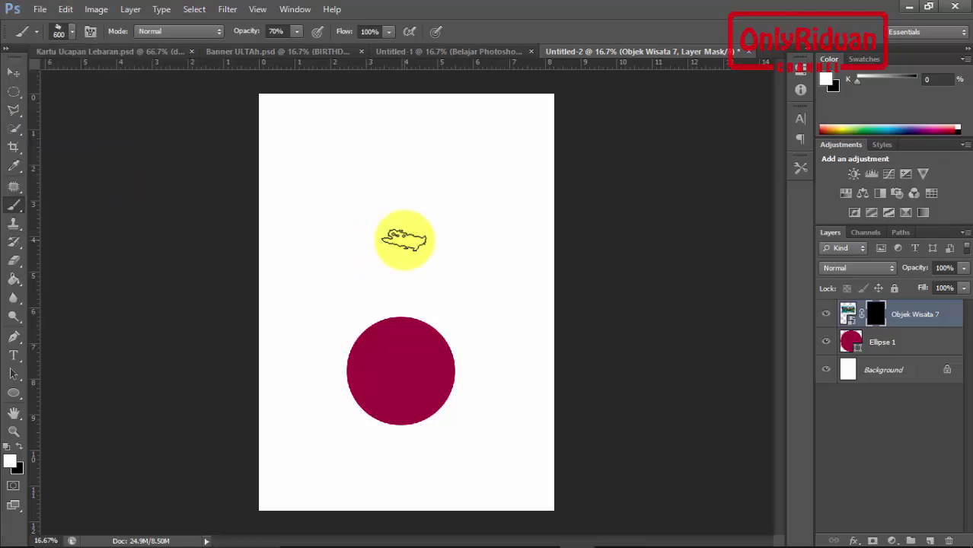
{"action": "left_click", "coordinate": [274, 30]}
{"action": "type", "text": "71"}
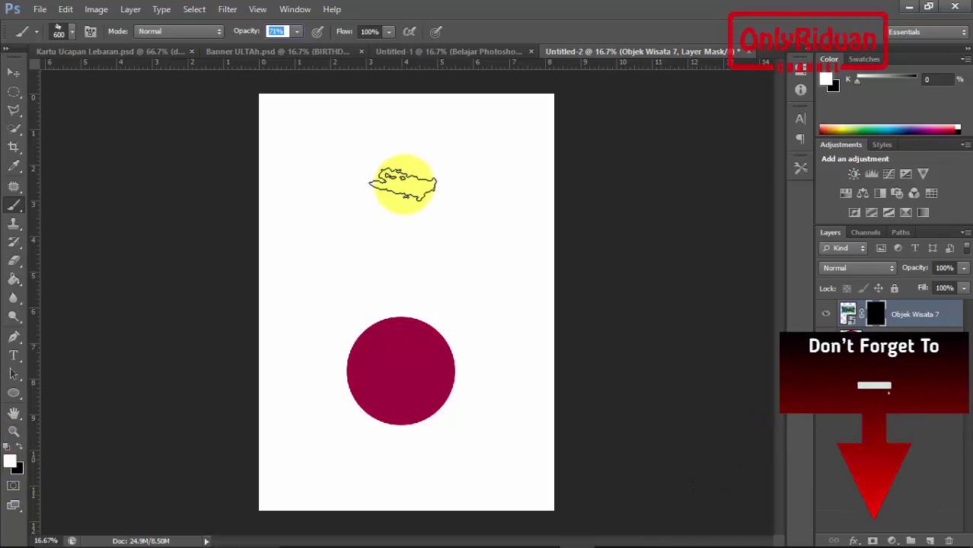
Brush white on the Objek Wisata 7 mask at 100% opacity, then disable the mask
{"action": "left_click_drag", "start_coordinate": [324, 212], "coordinate": [399, 176]}
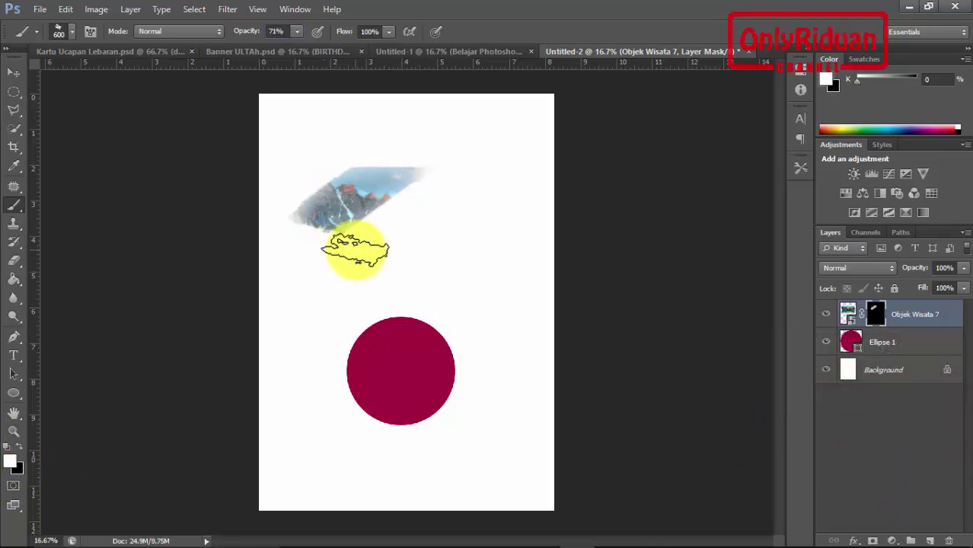
{"action": "mouse_move", "coordinate": [329, 267]}
{"action": "left_mouse_down"}
{"action": "mouse_move", "coordinate": [401, 216]}
{"action": "mouse_move", "coordinate": [430, 244]}
{"action": "mouse_move", "coordinate": [499, 174]}
{"action": "mouse_move", "coordinate": [506, 227]}
{"action": "mouse_move", "coordinate": [482, 199]}
{"action": "mouse_move", "coordinate": [462, 234]}
{"action": "mouse_move", "coordinate": [391, 243]}
{"action": "mouse_move", "coordinate": [423, 224]}
{"action": "mouse_move", "coordinate": [413, 226]}
{"action": "left_mouse_up"}
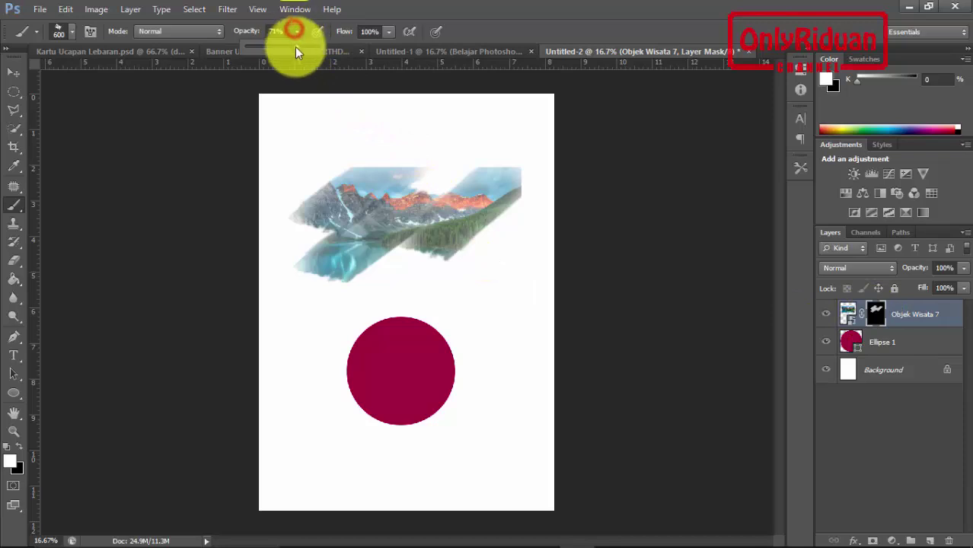
{"action": "left_click_drag", "start_coordinate": [293, 29], "coordinate": [327, 50]}
{"action": "mouse_move", "coordinate": [414, 205]}
{"action": "left_mouse_down"}
{"action": "mouse_move", "coordinate": [376, 238]}
{"action": "mouse_move", "coordinate": [471, 257]}
{"action": "mouse_move", "coordinate": [360, 220]}
{"action": "left_mouse_up"}
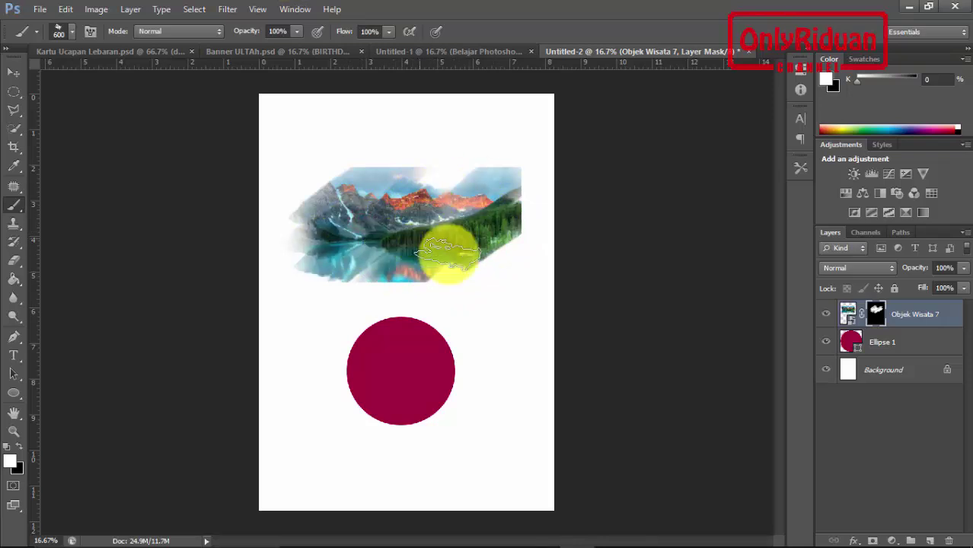
{"action": "left_click", "coordinate": [876, 313], "text": "shift"}
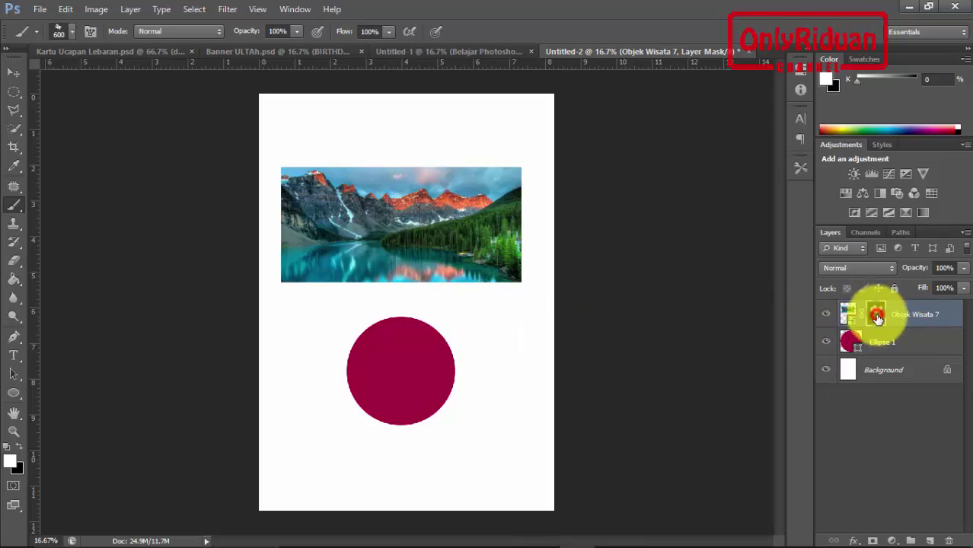
Toggle the Objek Wisata 7 mask off and back on, then return to the 55 px round brush
{"action": "left_click", "coordinate": [877, 318], "text": "shift"}
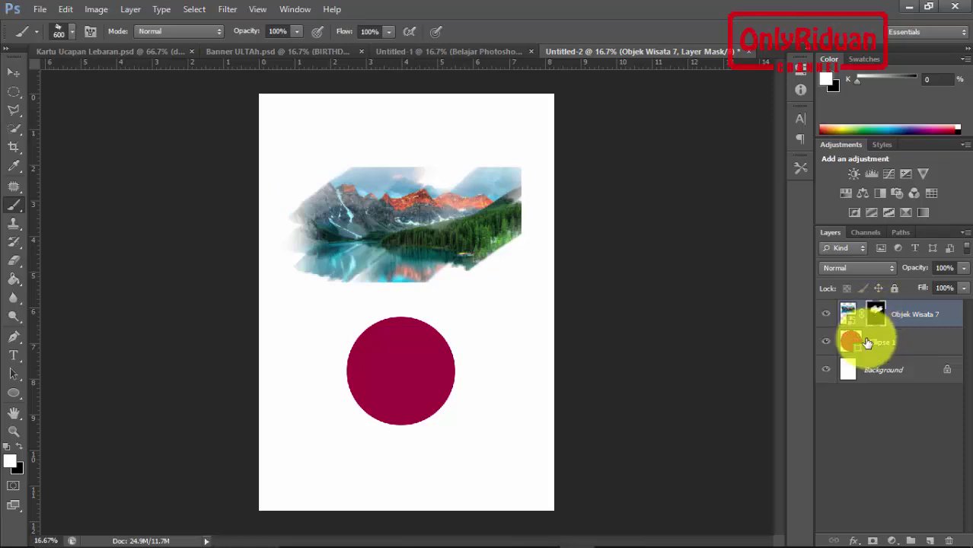
{"action": "left_click", "coordinate": [877, 318], "text": "shift"}
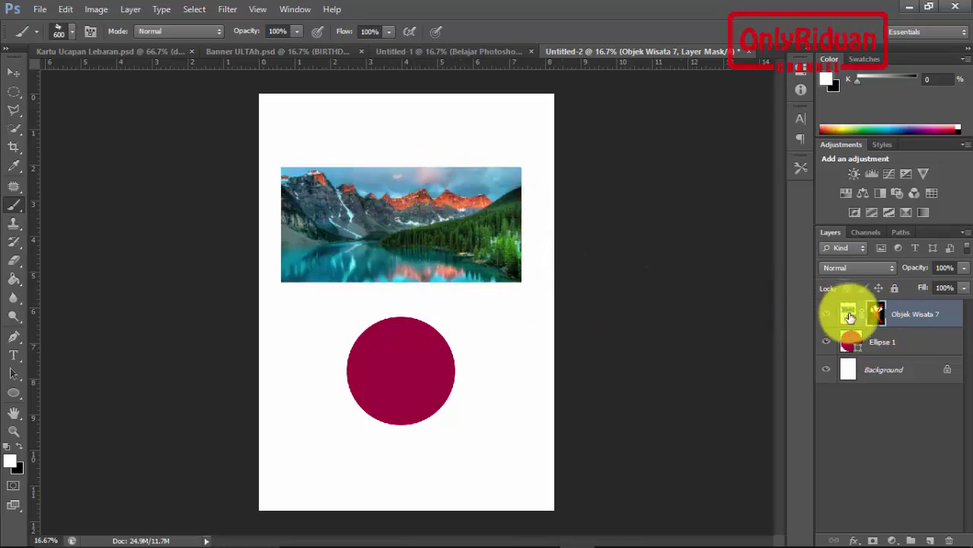
{"action": "left_click", "coordinate": [875, 317], "text": "shift"}
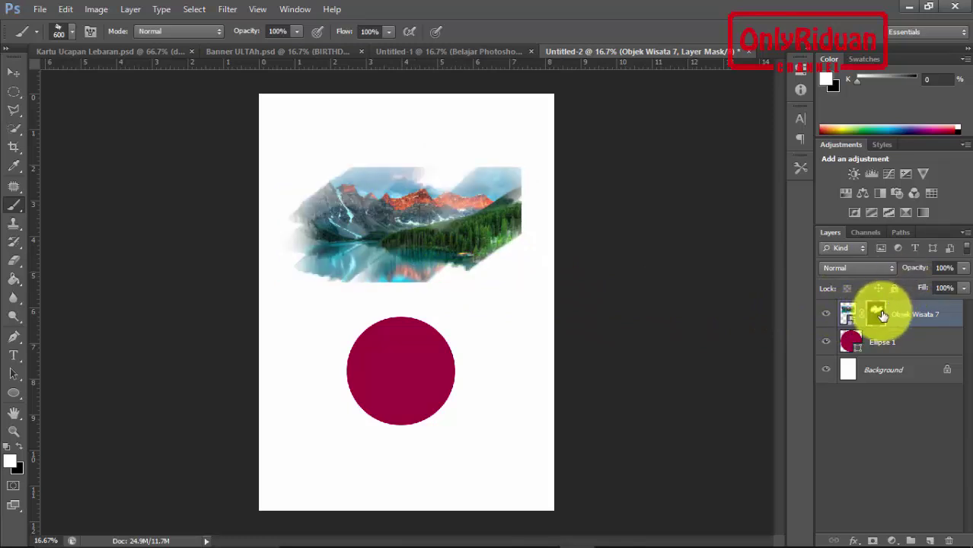
{"action": "key", "text": "period"}
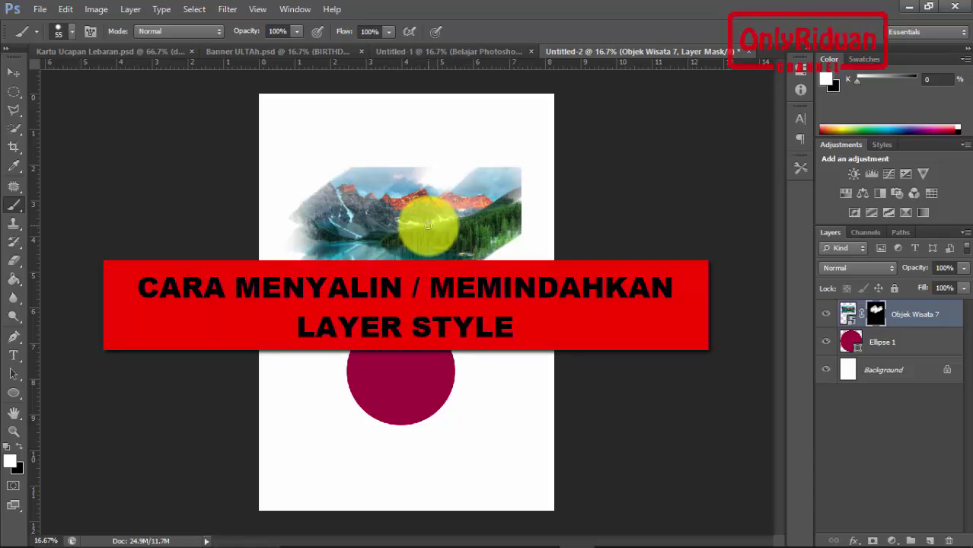
Switch to the Untitled-1 document and zoom in on its text
{"action": "left_click", "coordinate": [440, 51]}
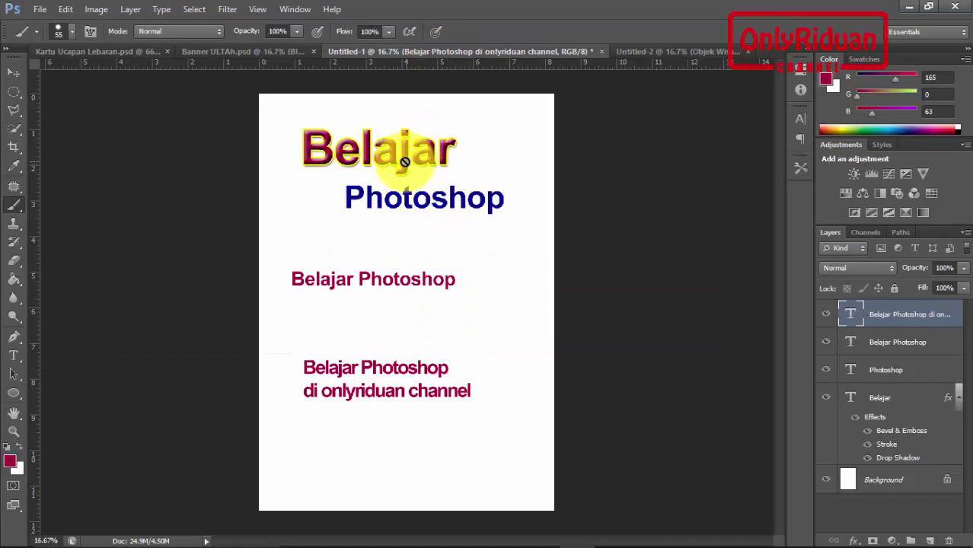
{"action": "scroll", "coordinate": [404, 161], "scroll_direction": "up", "scroll_amount": 1}
{"action": "scroll", "coordinate": [365, 141], "scroll_direction": "up", "scroll_amount": 1}
{"action": "scroll", "coordinate": [382, 112], "scroll_direction": "up", "scroll_amount": 2}
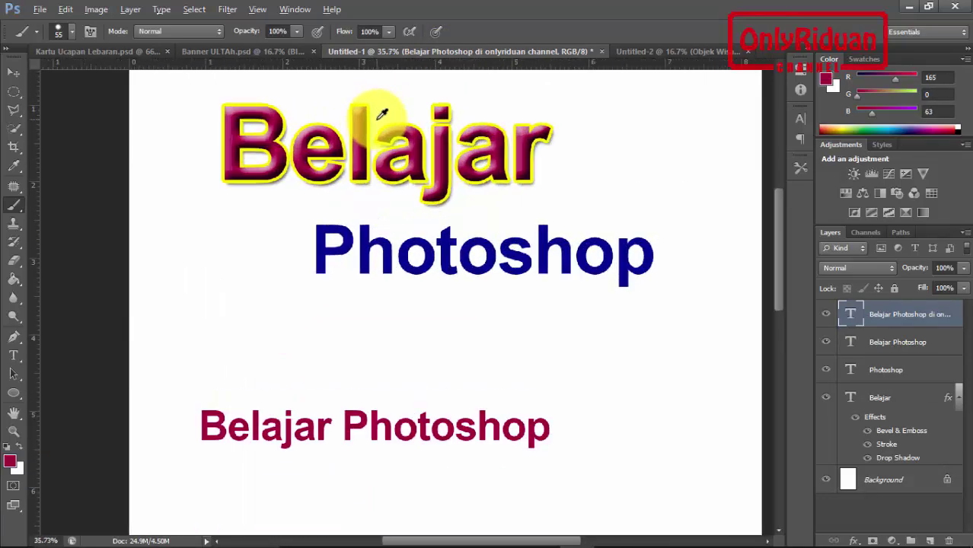
{"action": "left_click_drag", "start_coordinate": [778, 252], "coordinate": [780, 230]}
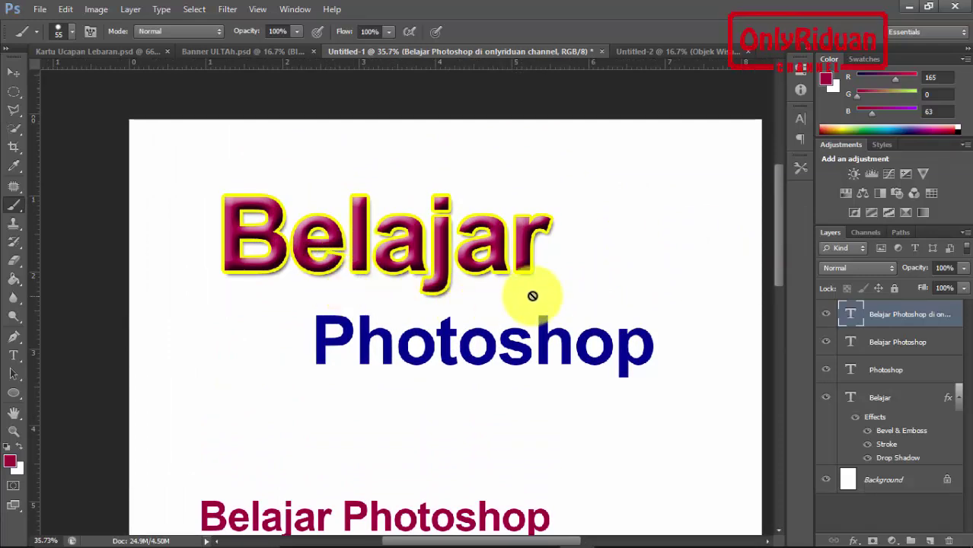
Copy the Belajar layer's bevel, stroke and drop shadow effects onto the Photoshop text layer
{"action": "key", "text": "v"}
{"action": "left_click", "coordinate": [879, 397]}
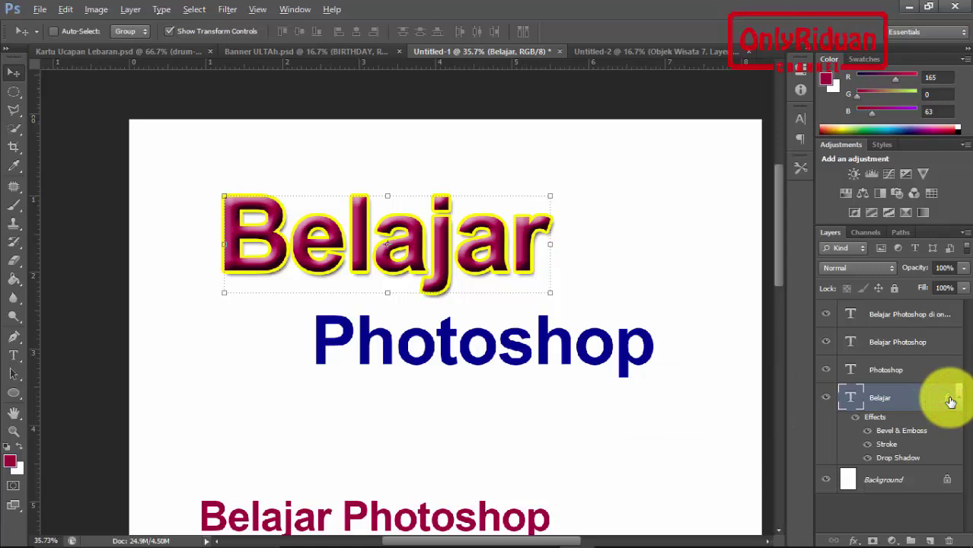
{"action": "left_click_drag", "start_coordinate": [949, 402], "coordinate": [896, 374]}
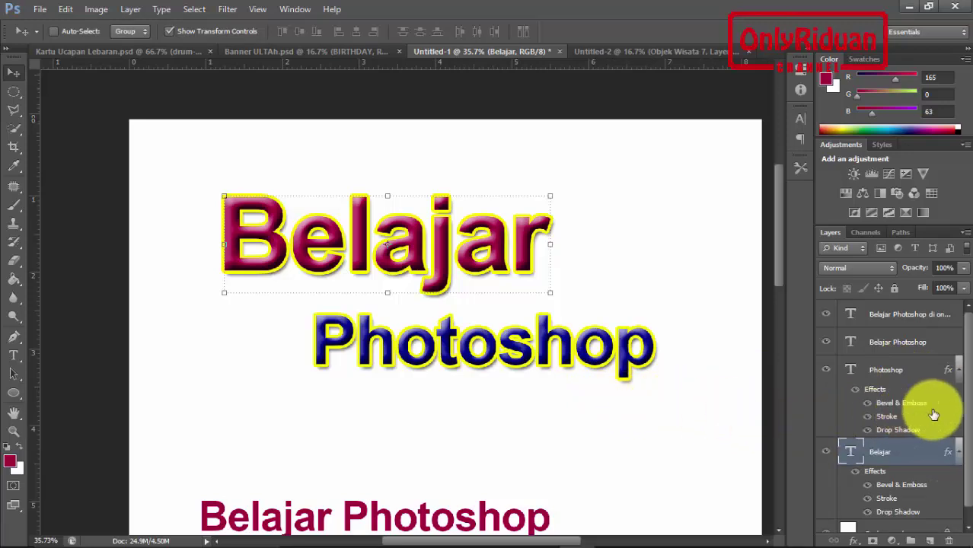
{"action": "left_click_drag", "start_coordinate": [967, 415], "coordinate": [967, 430]}
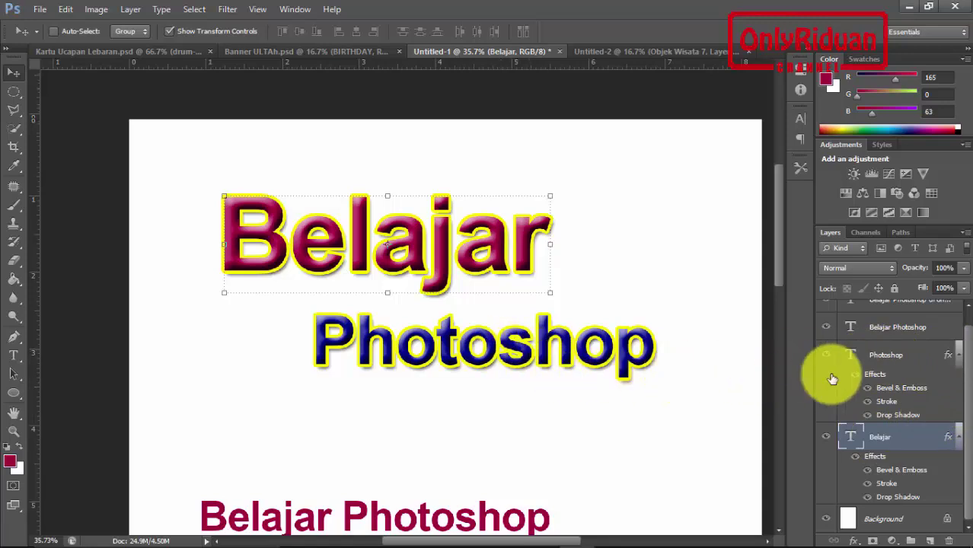
Copy the Photoshop layer's effects onto the Belajar Photoshop layer, then return to Kartu Ucapan Lebaran
{"action": "scroll", "coordinate": [969, 371], "scroll_direction": "up", "scroll_amount": 1}
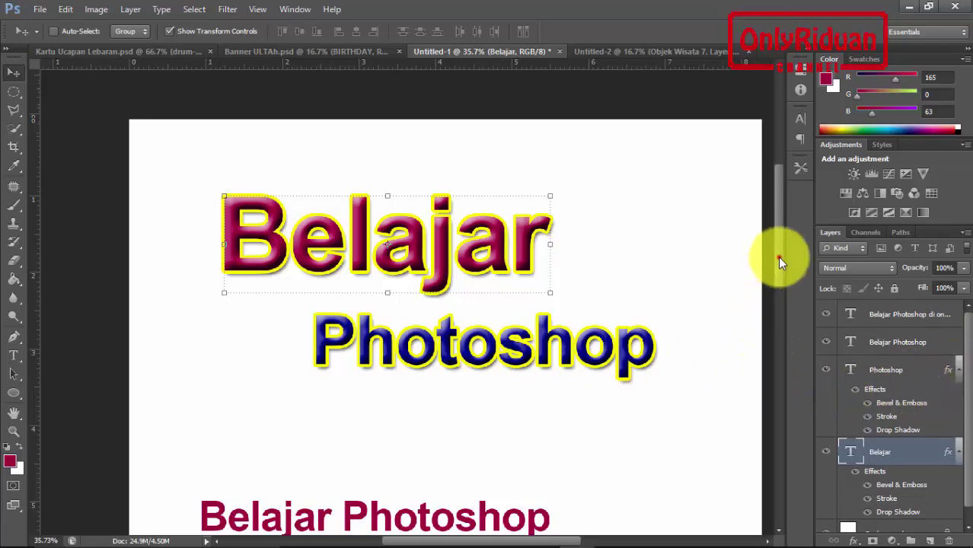
{"action": "left_click_drag", "start_coordinate": [777, 257], "coordinate": [779, 289]}
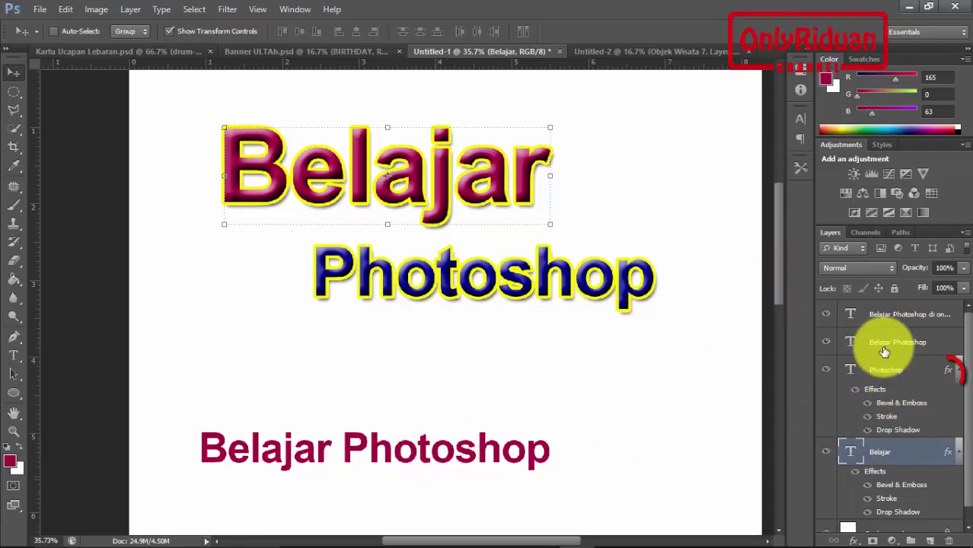
{"action": "left_click", "coordinate": [941, 373]}
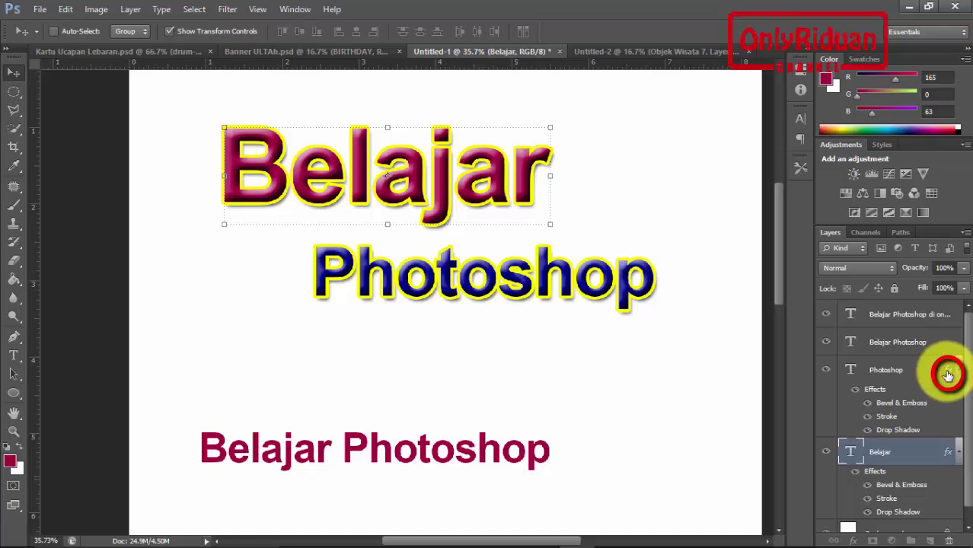
{"action": "left_click_drag", "start_coordinate": [947, 373], "coordinate": [914, 346]}
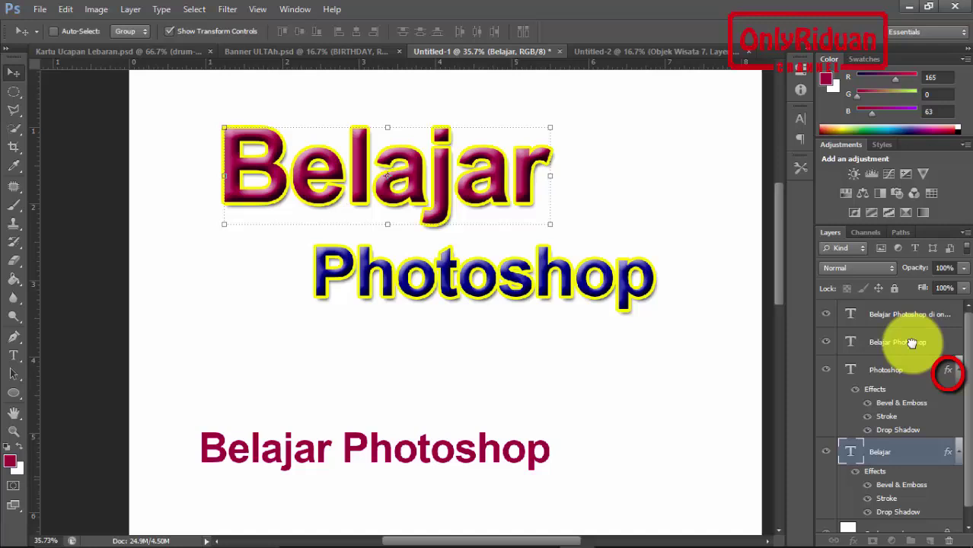
{"action": "left_click_drag", "start_coordinate": [912, 343], "coordinate": [917, 343]}
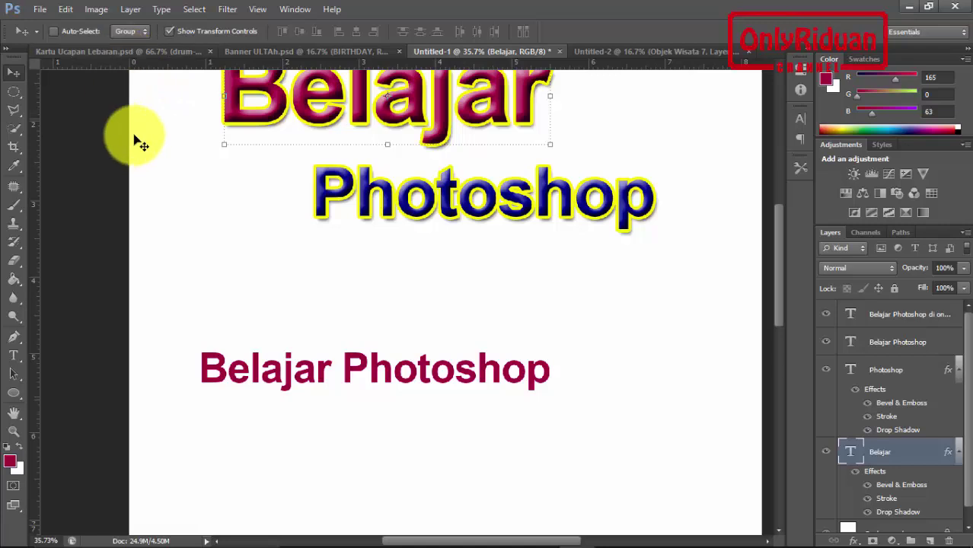
{"action": "left_click", "coordinate": [96, 52]}
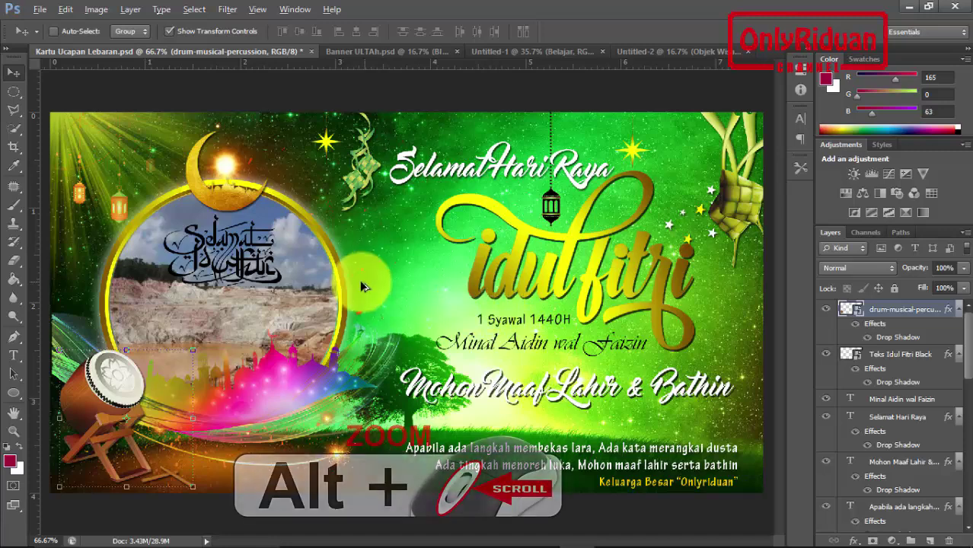
{"action": "scroll", "coordinate": [245, 204], "scroll_direction": "up", "scroll_amount": 2}
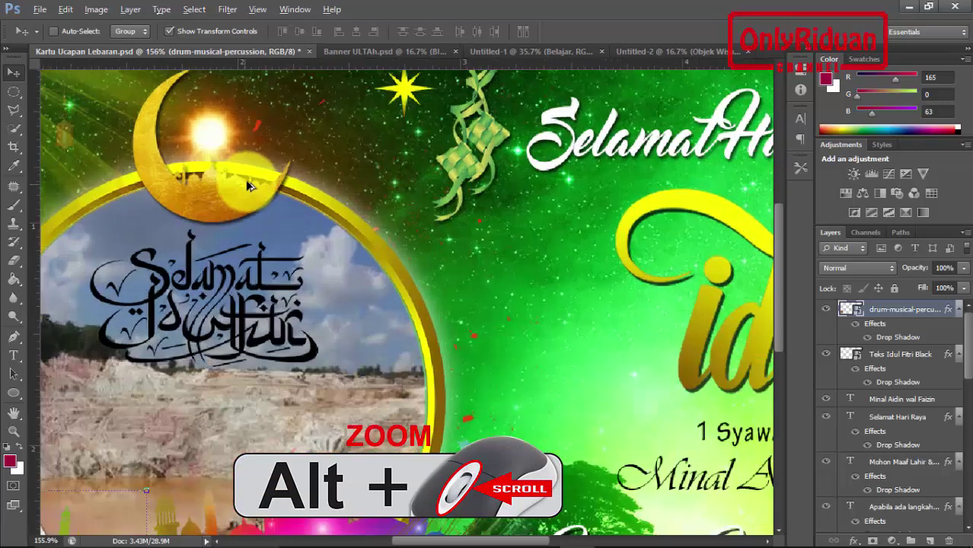
{"action": "scroll", "coordinate": [251, 191], "scroll_direction": "up", "scroll_amount": 2}
{"action": "scroll", "coordinate": [259, 186], "scroll_direction": "up", "scroll_amount": 1}
{"action": "scroll", "coordinate": [262, 194], "scroll_direction": "up", "scroll_amount": 1}
{"action": "scroll", "coordinate": [263, 194], "scroll_direction": "down", "scroll_amount": 2}
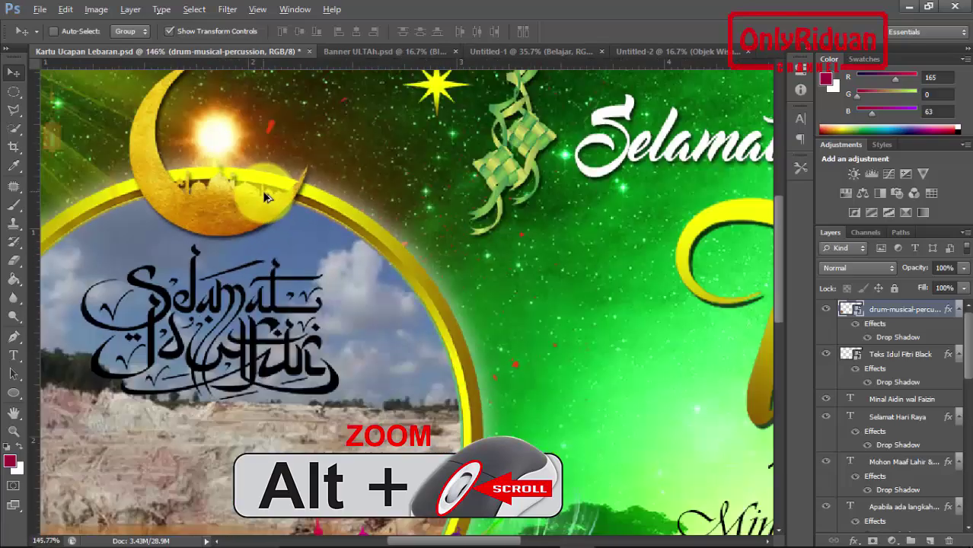
{"action": "scroll", "coordinate": [263, 194], "scroll_direction": "down", "scroll_amount": 2}
{"action": "scroll", "coordinate": [263, 194], "scroll_direction": "down", "scroll_amount": 1}
{"action": "scroll", "coordinate": [580, 261], "scroll_direction": "up", "scroll_amount": 2}
{"action": "scroll", "coordinate": [580, 261], "scroll_direction": "up", "scroll_amount": 2}
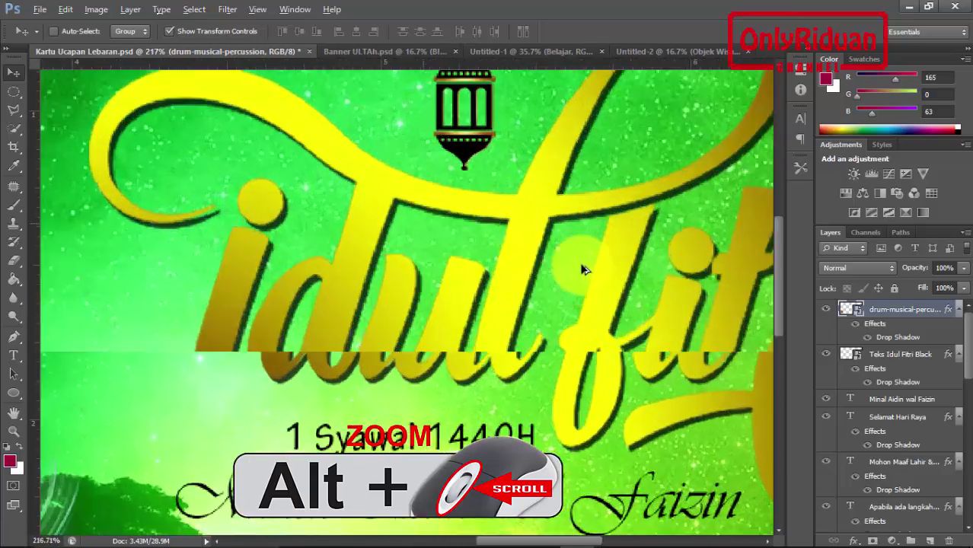
{"action": "scroll", "coordinate": [581, 263], "scroll_direction": "up", "scroll_amount": 1}
{"action": "scroll", "coordinate": [583, 263], "scroll_direction": "down", "scroll_amount": 3}
{"action": "scroll", "coordinate": [583, 264], "scroll_direction": "down", "scroll_amount": 2}
{"action": "scroll", "coordinate": [585, 268], "scroll_direction": "up", "scroll_amount": 1}
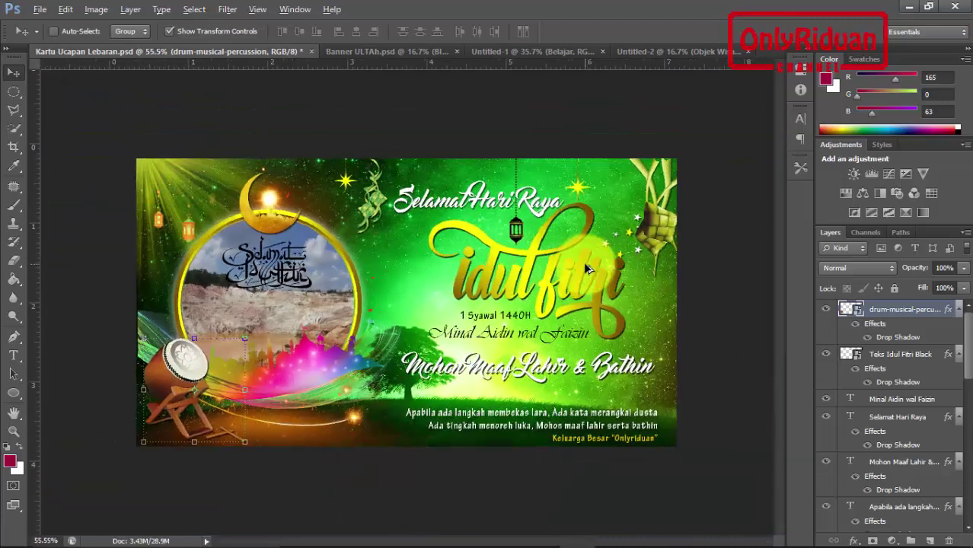
{"action": "scroll", "coordinate": [587, 268], "scroll_direction": "up", "scroll_amount": 2}
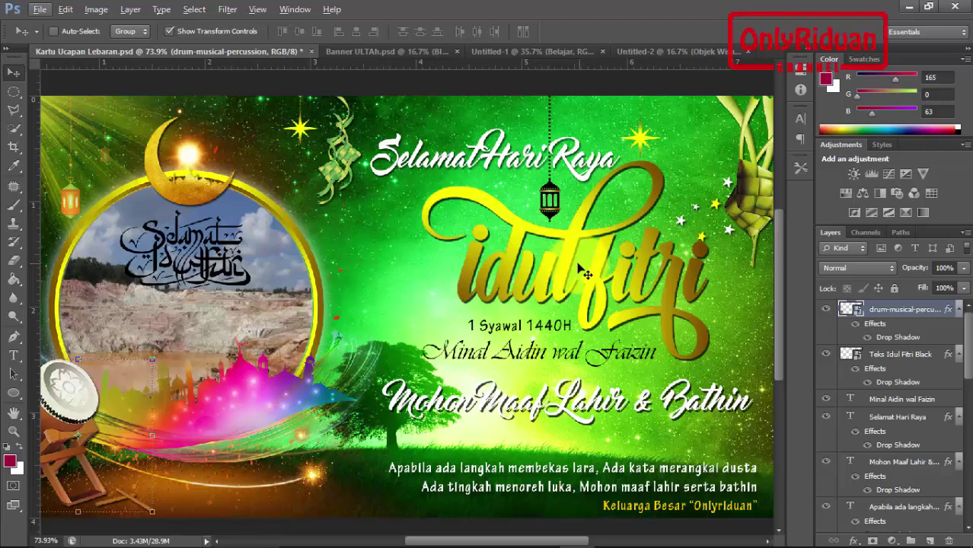
{"action": "scroll", "coordinate": [549, 276], "scroll_direction": "up", "scroll_amount": 5}
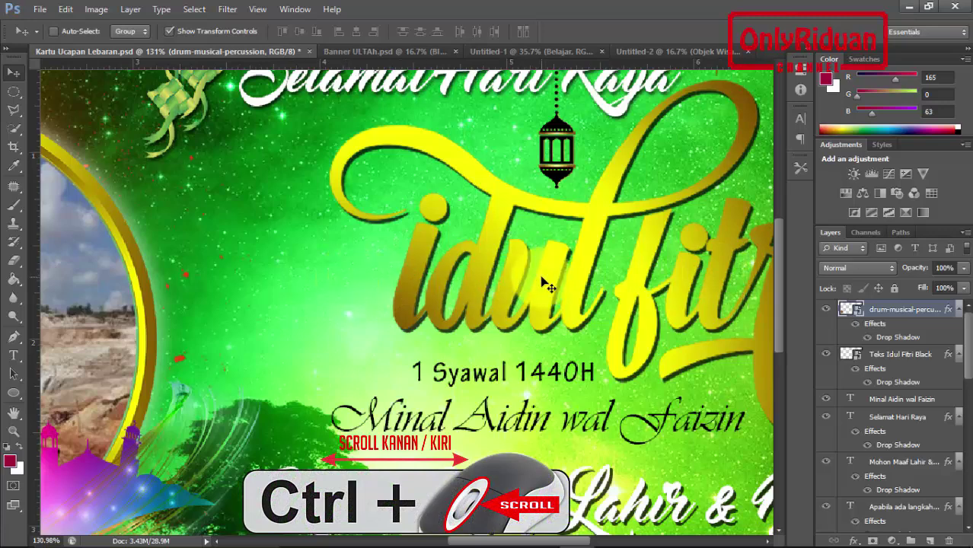
{"action": "scroll", "coordinate": [547, 285], "scroll_direction": "left", "scroll_amount": 1}
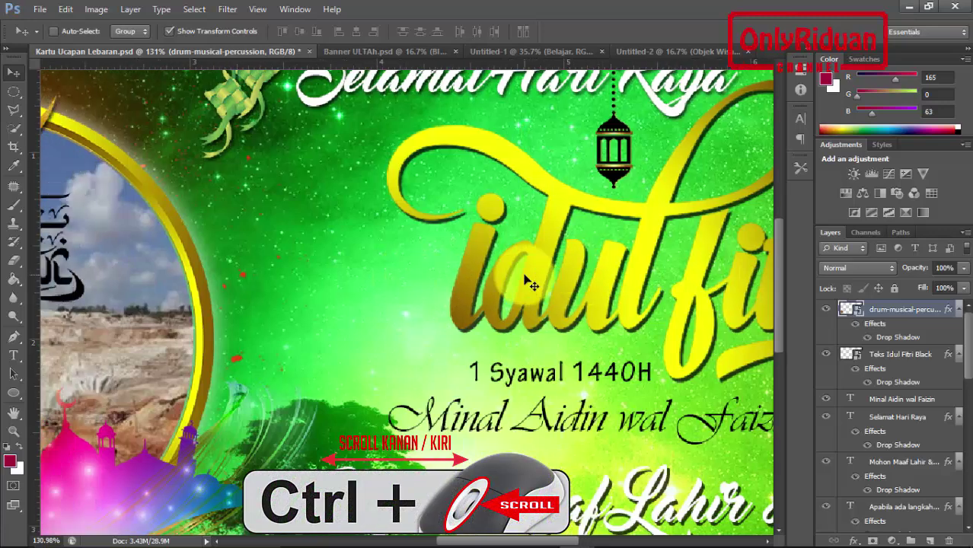
{"action": "scroll", "coordinate": [542, 285], "scroll_direction": "left", "scroll_amount": 3}
{"action": "scroll", "coordinate": [537, 284], "scroll_direction": "left", "scroll_amount": 4}
{"action": "scroll", "coordinate": [538, 283], "scroll_direction": "right", "scroll_amount": 1}
{"action": "scroll", "coordinate": [539, 284], "scroll_direction": "right", "scroll_amount": 3}
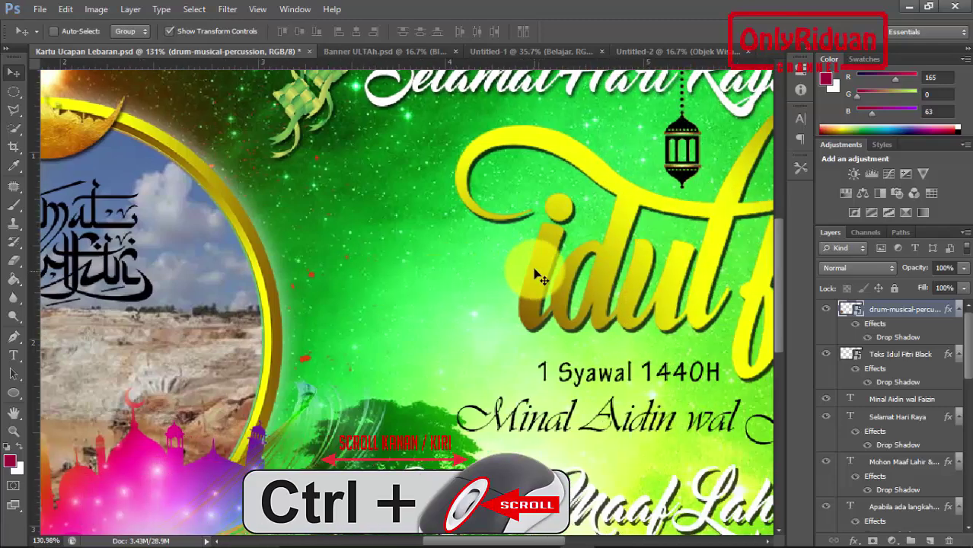
{"action": "scroll", "coordinate": [541, 283], "scroll_direction": "right", "scroll_amount": 4}
{"action": "scroll", "coordinate": [542, 281], "scroll_direction": "right", "scroll_amount": 1}
{"action": "scroll", "coordinate": [538, 280], "scroll_direction": "left", "scroll_amount": 1}
{"action": "scroll", "coordinate": [539, 279], "scroll_direction": "left", "scroll_amount": 2}
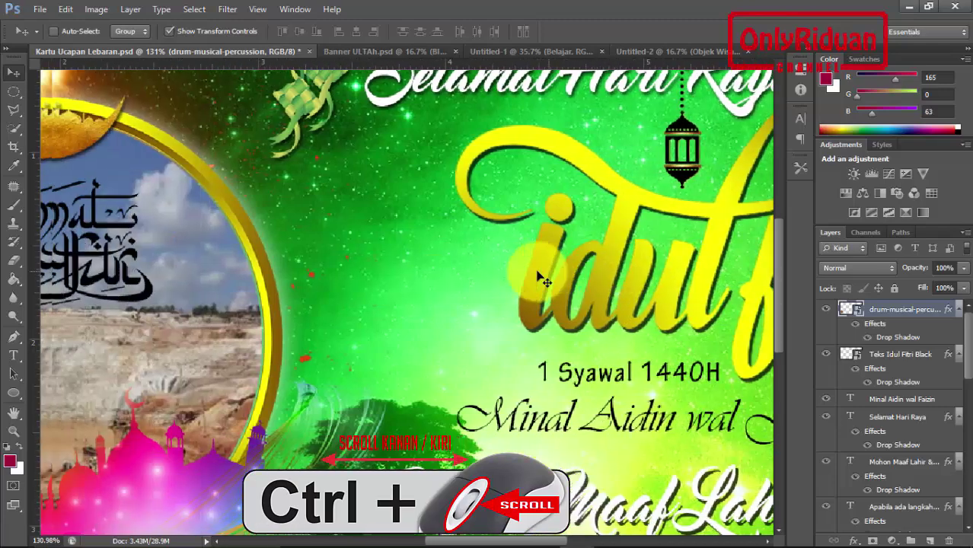
{"action": "scroll", "coordinate": [542, 278], "scroll_direction": "left", "scroll_amount": 1}
{"action": "scroll", "coordinate": [542, 276], "scroll_direction": "right", "scroll_amount": 2}
{"action": "scroll", "coordinate": [542, 276], "scroll_direction": "right", "scroll_amount": 3}
{"action": "scroll", "coordinate": [542, 275], "scroll_direction": "right", "scroll_amount": 3}
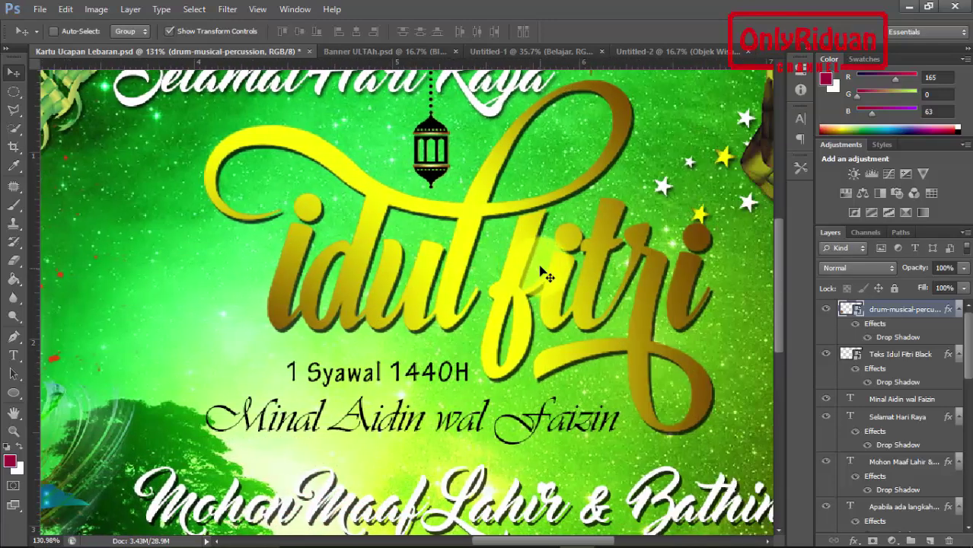
{"action": "scroll", "coordinate": [542, 275], "scroll_direction": "right", "scroll_amount": 2}
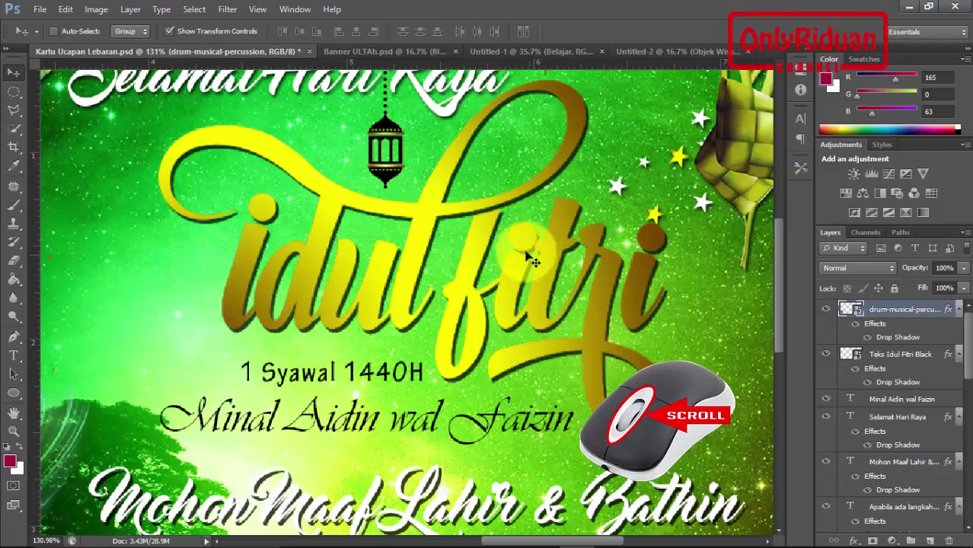
{"action": "scroll", "coordinate": [532, 260], "scroll_direction": "up", "scroll_amount": 1}
{"action": "scroll", "coordinate": [533, 258], "scroll_direction": "up", "scroll_amount": 3}
{"action": "scroll", "coordinate": [535, 255], "scroll_direction": "up", "scroll_amount": 3}
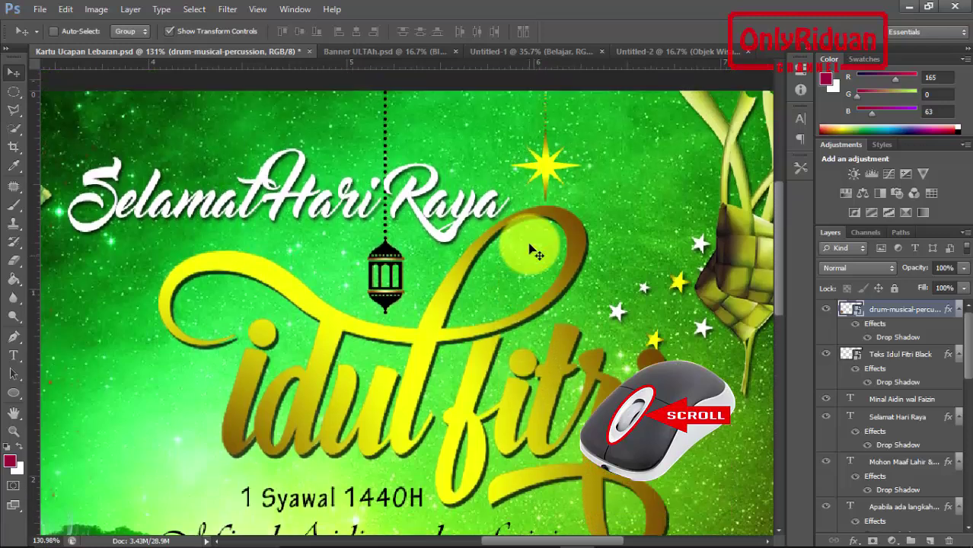
{"action": "scroll", "coordinate": [531, 243], "scroll_direction": "down", "scroll_amount": 5}
{"action": "scroll", "coordinate": [535, 240], "scroll_direction": "down", "scroll_amount": 3}
{"action": "scroll", "coordinate": [537, 239], "scroll_direction": "down", "scroll_amount": 2}
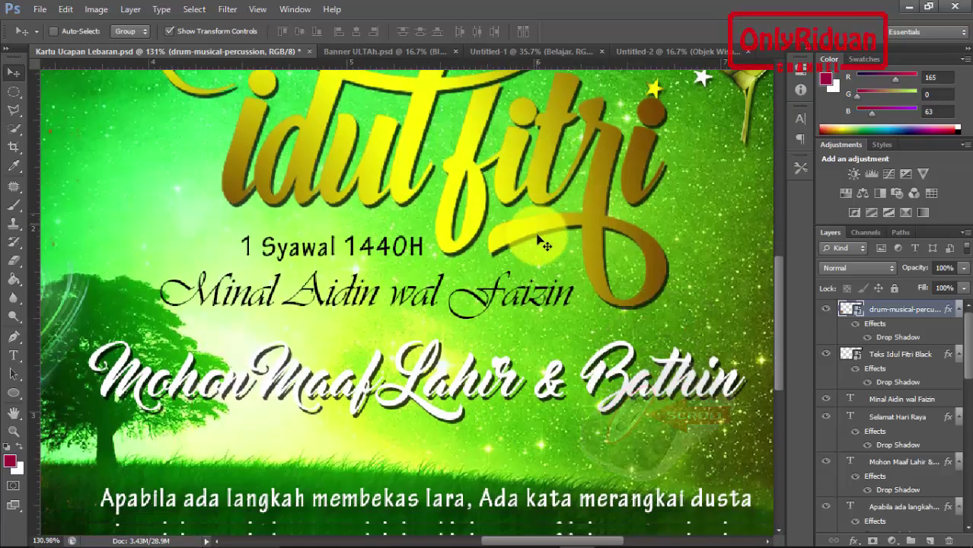
{"action": "key", "text": "ctrl+0"}
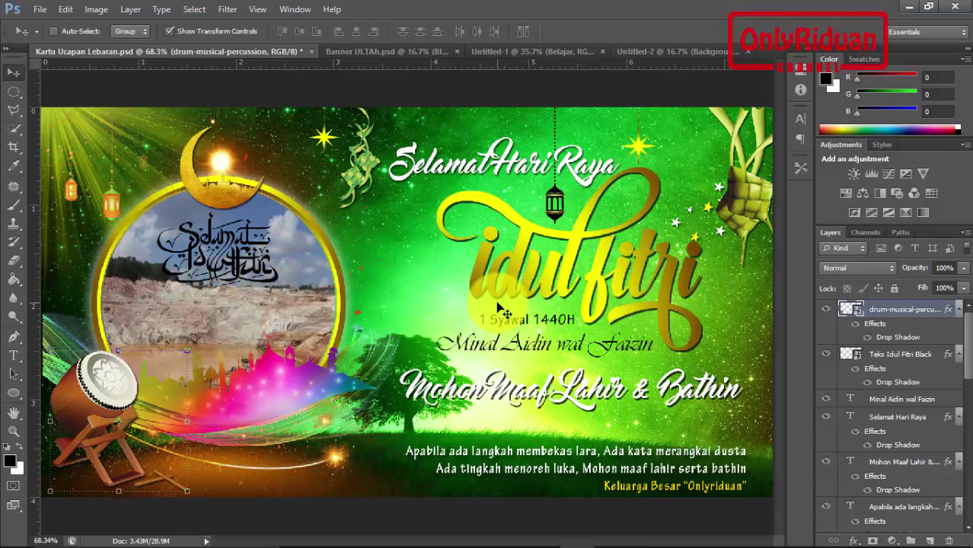
In Untitled-2, select the Background layer and set the foreground colour to dark blue #083b86
{"action": "left_click", "coordinate": [681, 52]}
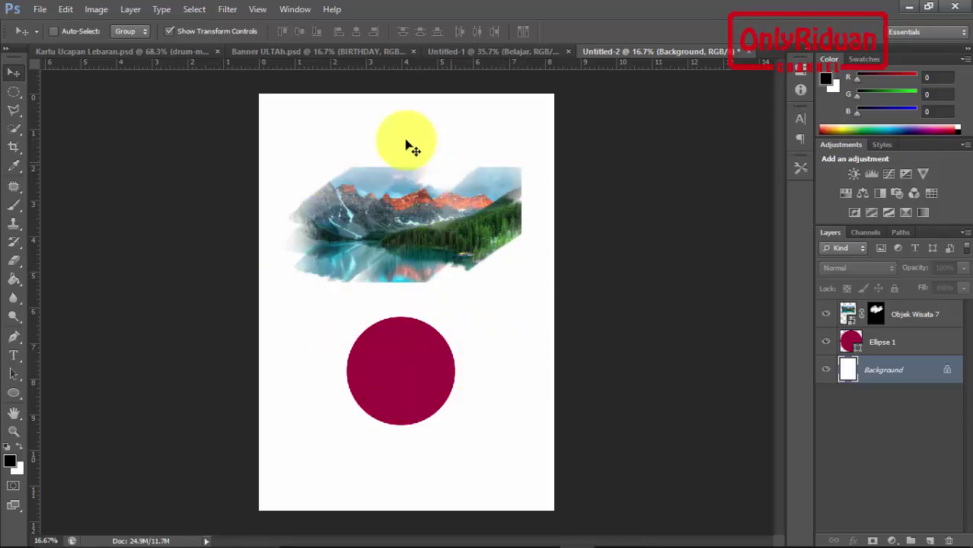
{"action": "left_click", "coordinate": [876, 370]}
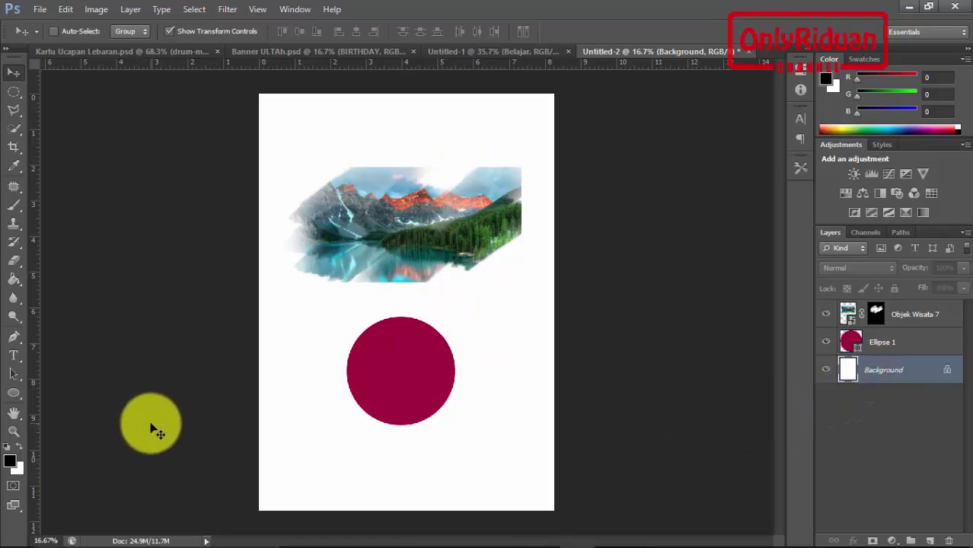
{"action": "left_click", "coordinate": [12, 461]}
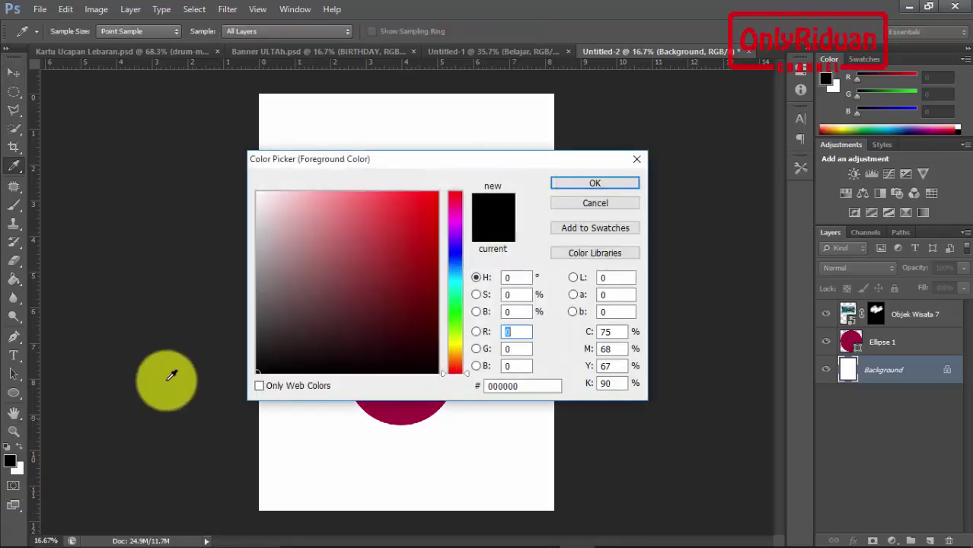
{"action": "left_click", "coordinate": [455, 264]}
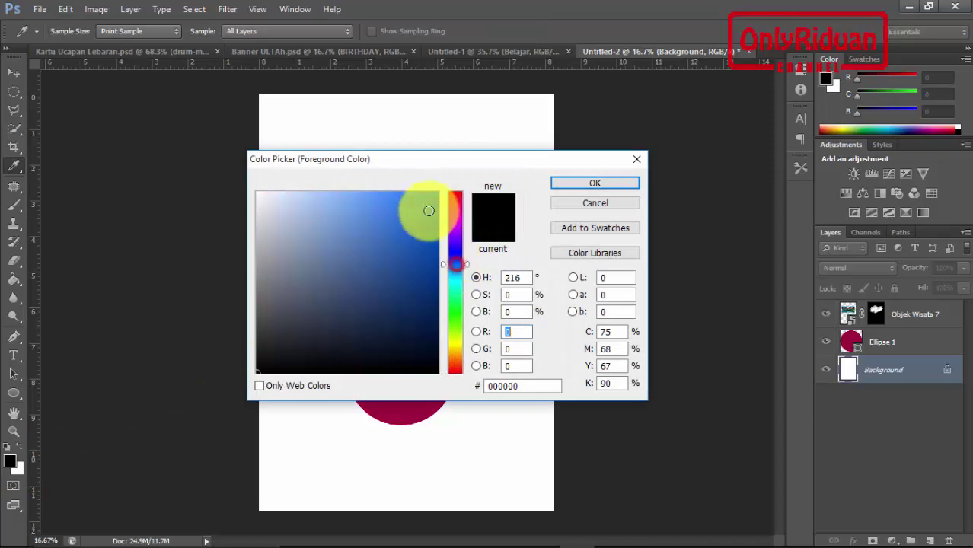
{"action": "left_click", "coordinate": [431, 248]}
{"action": "left_click", "coordinate": [426, 278]}
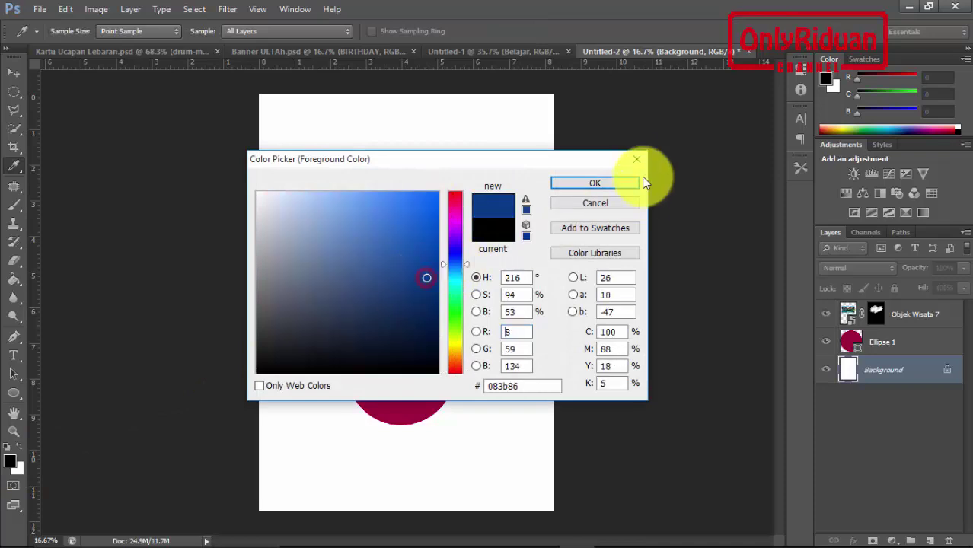
{"action": "left_click", "coordinate": [612, 185]}
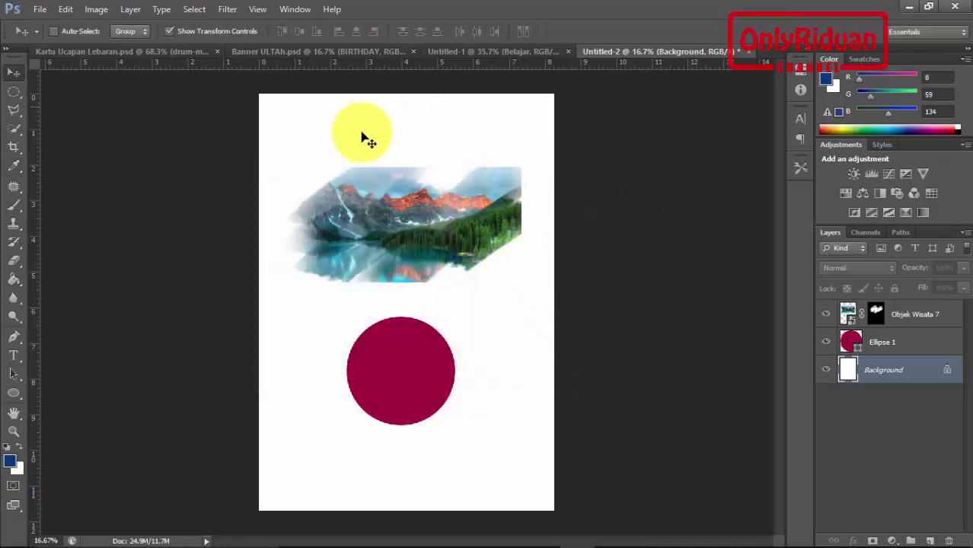
Fill Untitled-2's Background layer with dark blue, then swap foreground and background colours
{"action": "key", "text": "alt+Delete"}
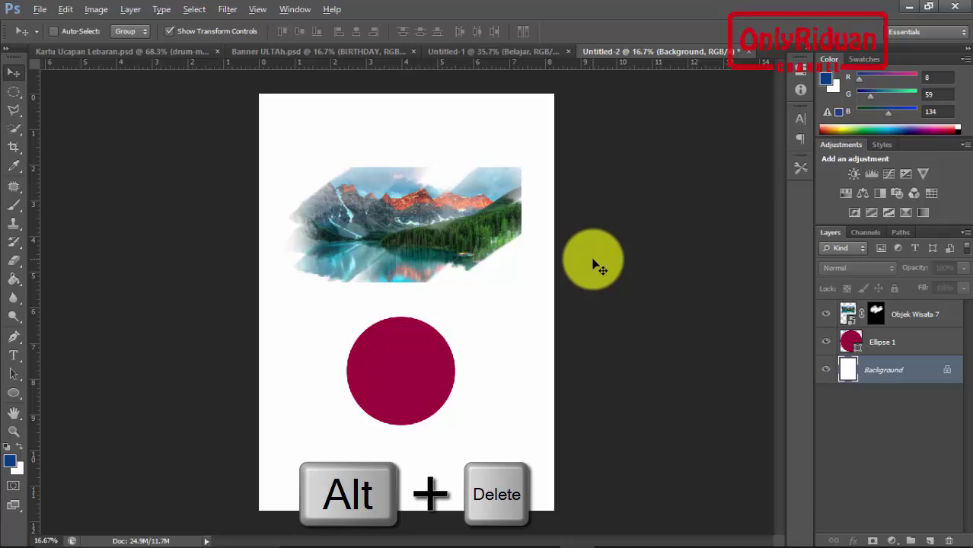
{"action": "key", "text": "alt+Delete"}
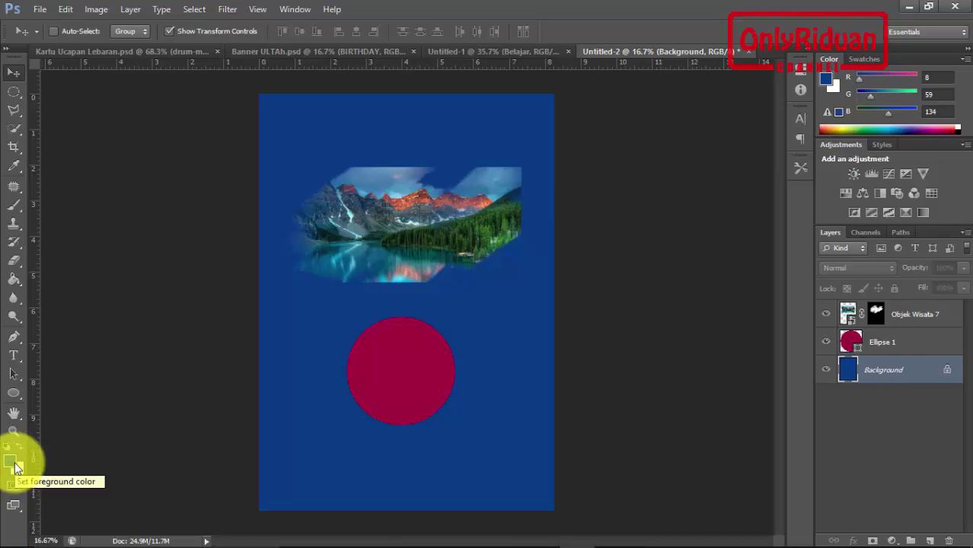
{"action": "key", "text": "x"}
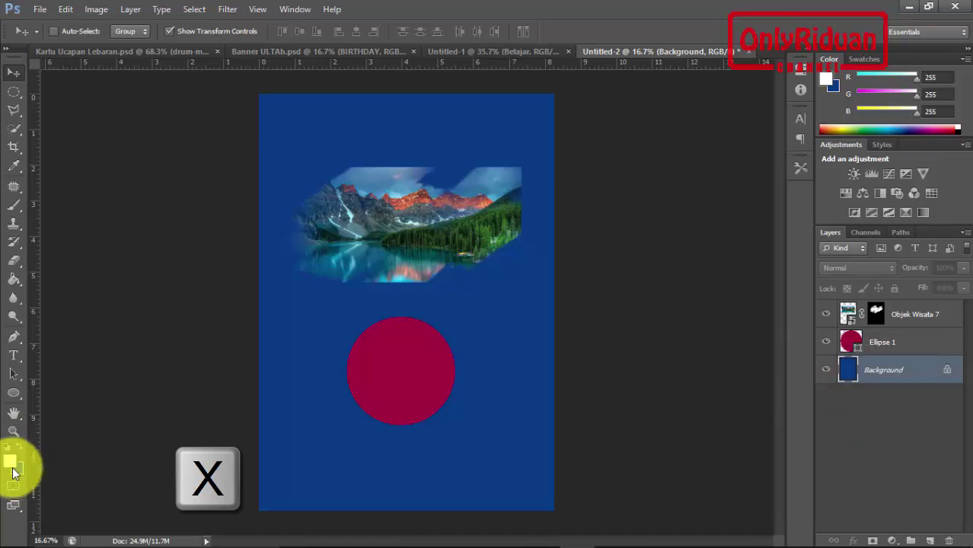
Swap the colours twice, then reset foreground and background to default black and white
{"action": "key", "text": "x"}
{"action": "key", "text": "x"}
{"action": "key", "text": "x"}
{"action": "key", "text": "x"}
{"action": "key", "text": "x"}
{"action": "key", "text": "x"}
{"action": "key", "text": "x"}
{"action": "key", "text": "x"}
{"action": "key", "text": "x"}
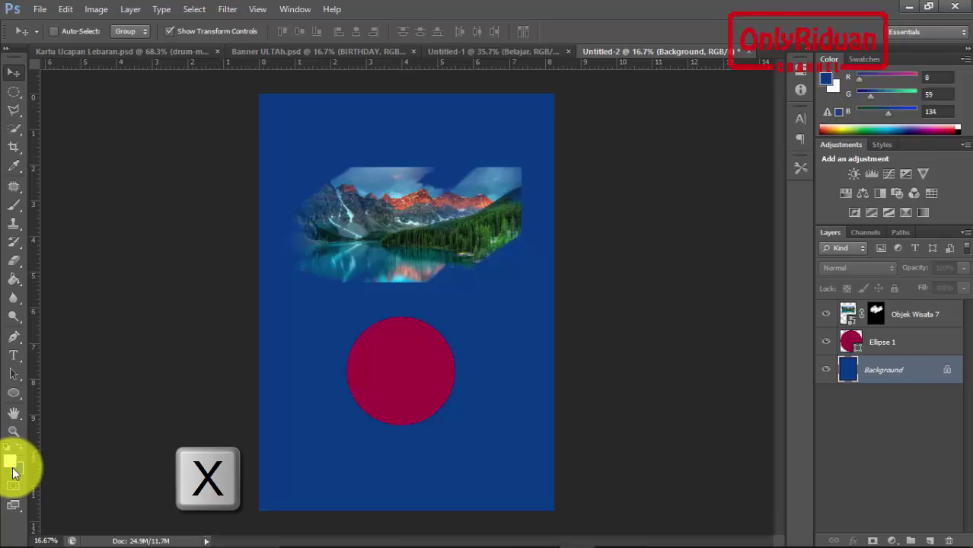
{"action": "key", "text": "x"}
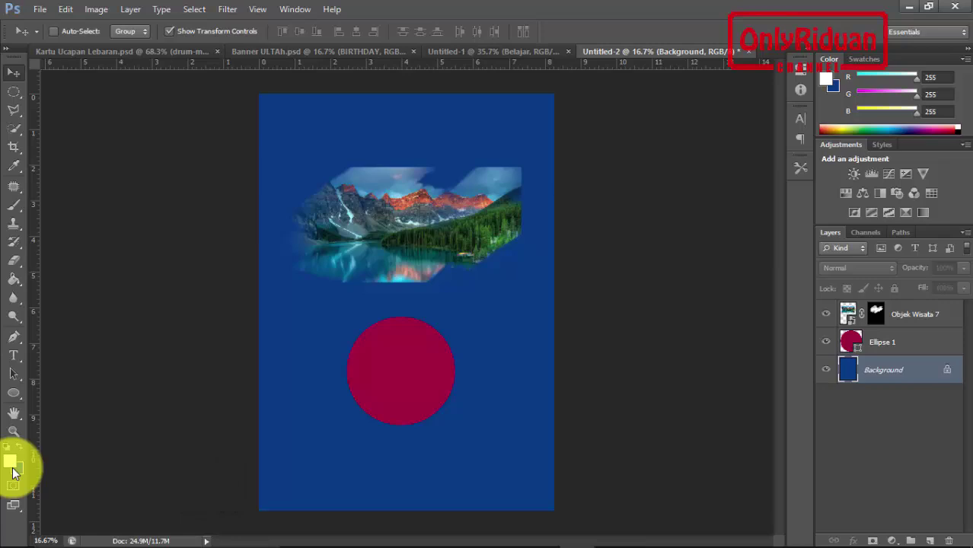
{"action": "key", "text": "d"}
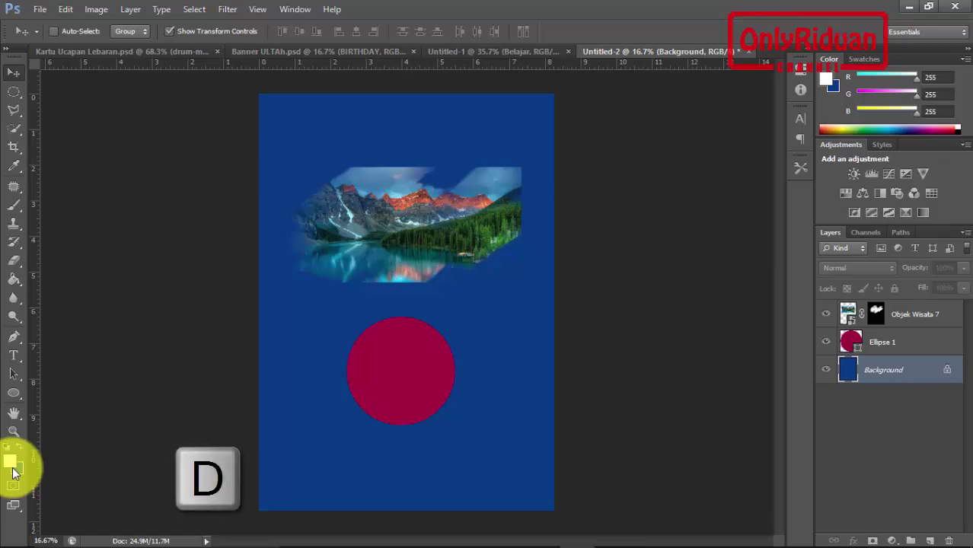
{"action": "key", "text": "d"}
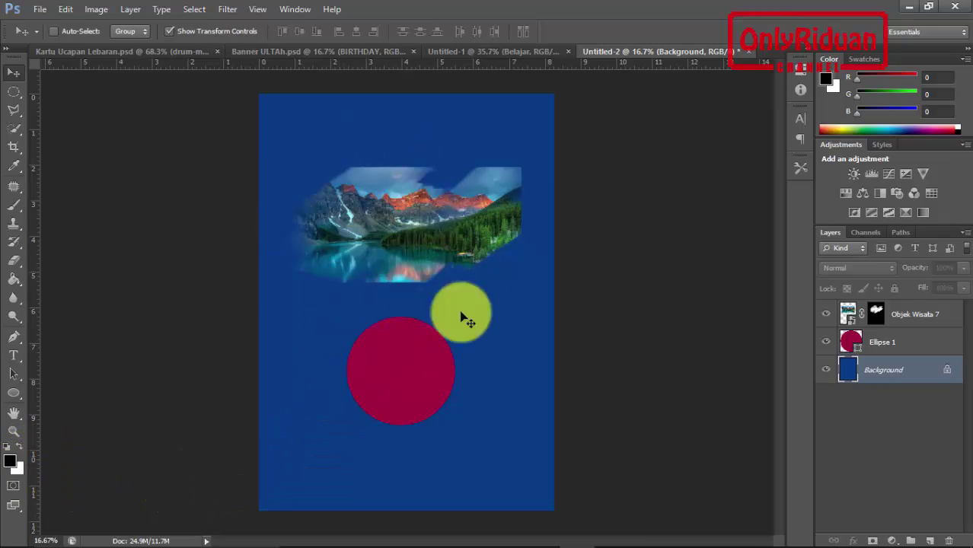
{"action": "key", "text": "ctrl+Delete"}
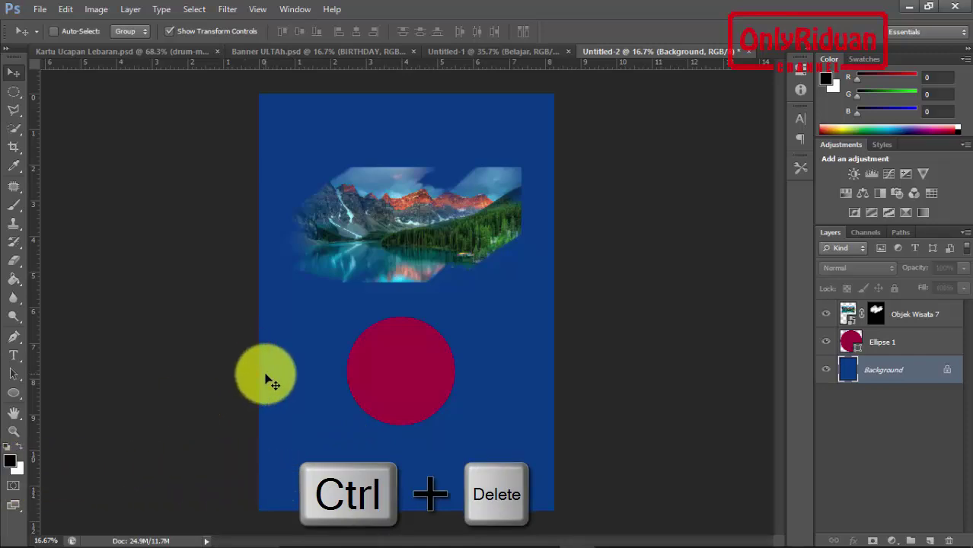
{"action": "key", "text": "ctrl+Delete"}
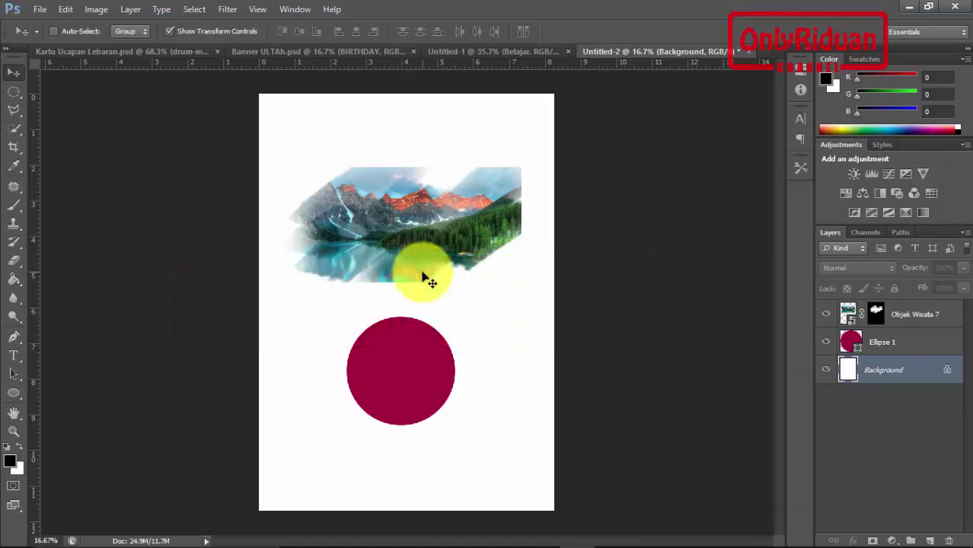
{"action": "key", "text": "ctrl+z"}
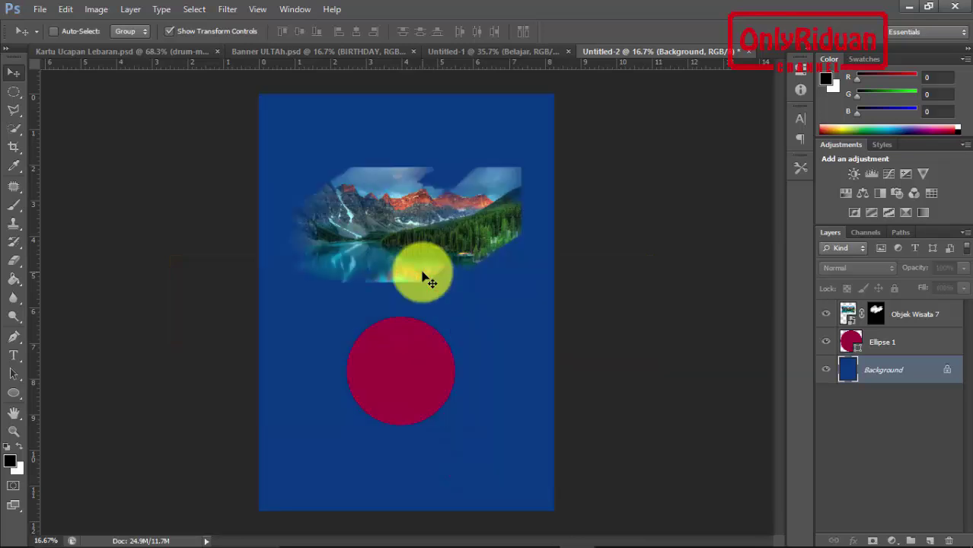
{"action": "key", "text": "ctrl+z"}
{"action": "key", "text": "ctrl+z"}
{"action": "key", "text": "ctrl+z"}
{"action": "key", "text": "ctrl+z"}
{"action": "key", "text": "ctrl+z"}
{"action": "key", "text": "ctrl+z"}
{"action": "key", "text": "ctrl+z"}
{"action": "key", "text": "ctrl+z"}
{"action": "key", "text": "ctrl+z"}
{"action": "key", "text": "ctrl+alt+z"}
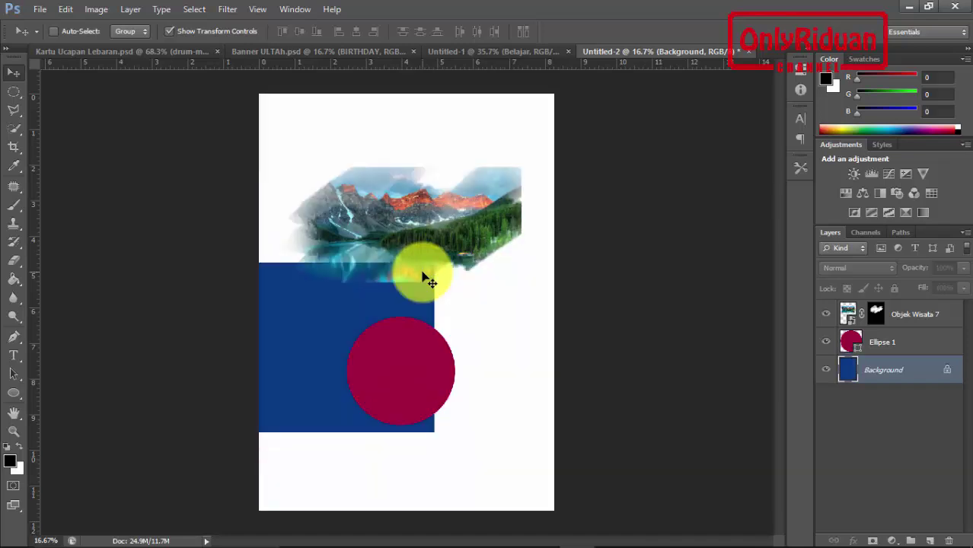
{"action": "key", "text": "ctrl+z"}
{"action": "key", "text": "ctrl+z"}
{"action": "key", "text": "ctrl+z"}
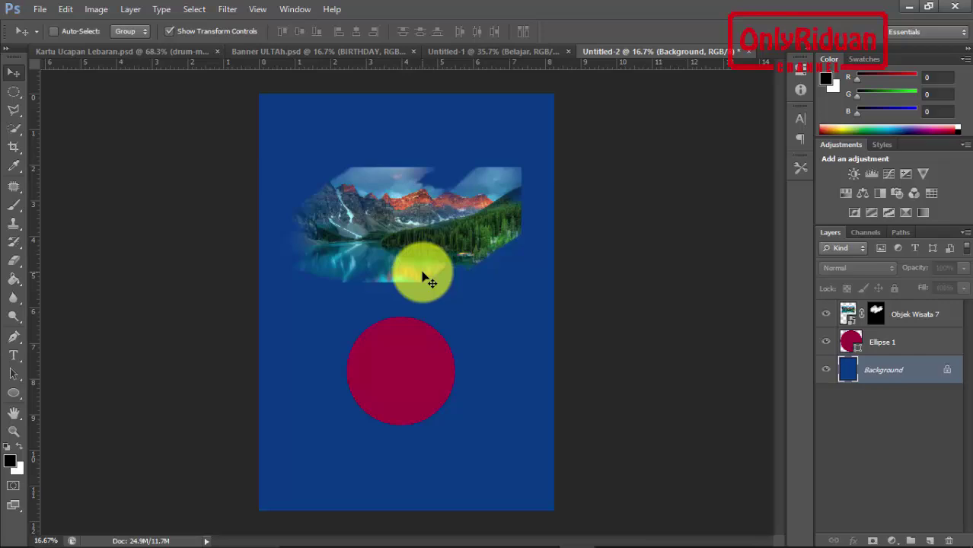
{"action": "key", "text": "ctrl+alt+z"}
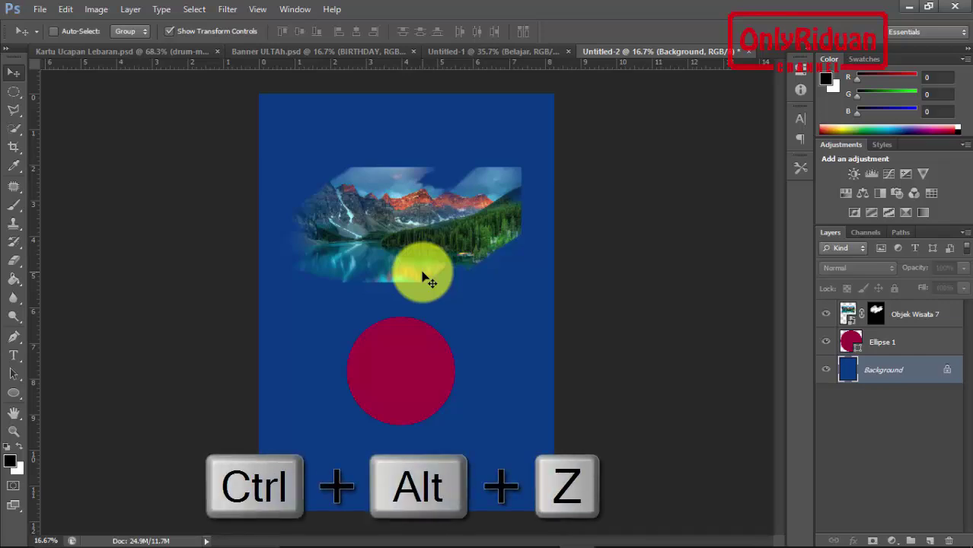
{"action": "key", "text": "ctrl+alt+z"}
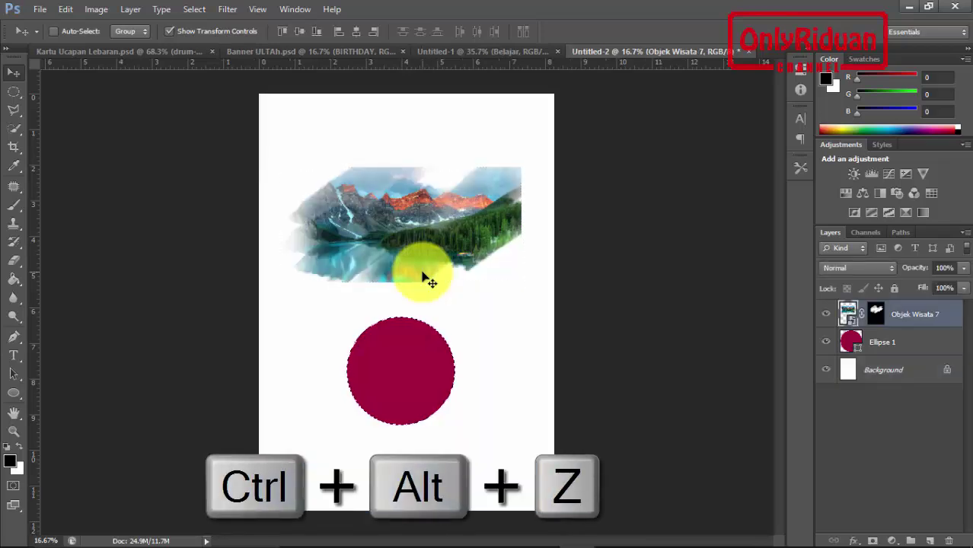
{"action": "key", "text": "ctrl+alt+z"}
{"action": "key", "text": "ctrl+shift+z"}
{"action": "key", "text": "ctrl+alt+z"}
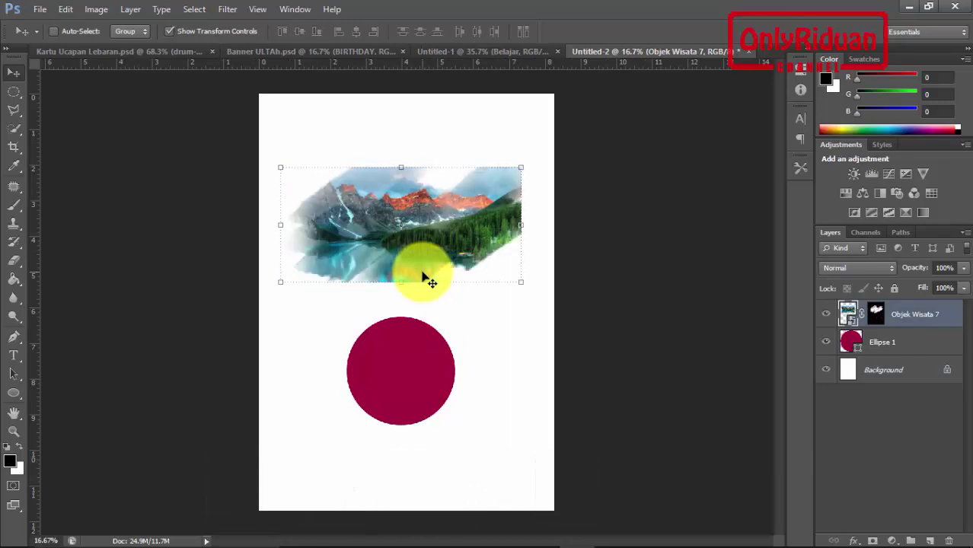
{"action": "key", "text": "ctrl+alt+z"}
{"action": "key", "text": "ctrl+alt+z"}
{"action": "key", "text": "ctrl+alt+z"}
{"action": "key", "text": "ctrl+alt+z"}
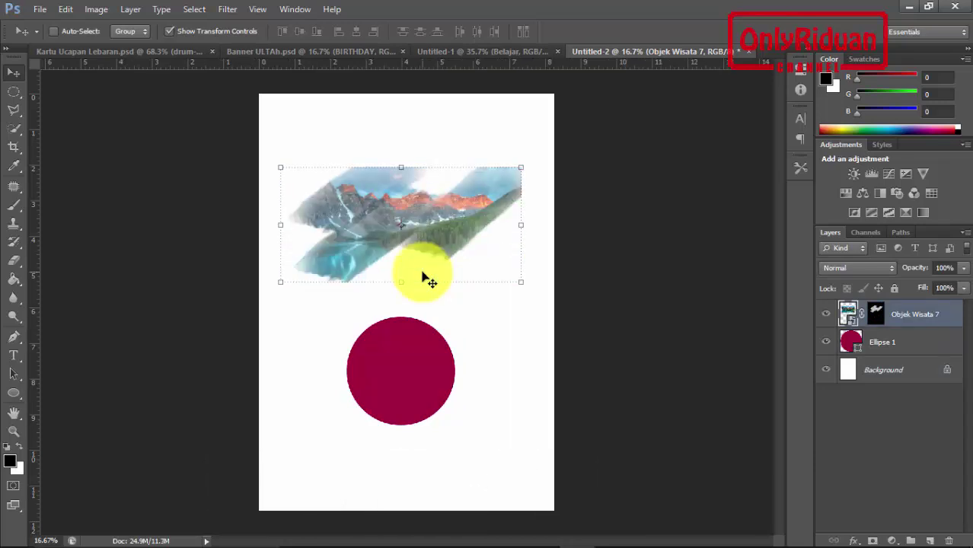
{"action": "key", "text": "ctrl+alt+z"}
{"action": "key", "text": "ctrl+alt+z"}
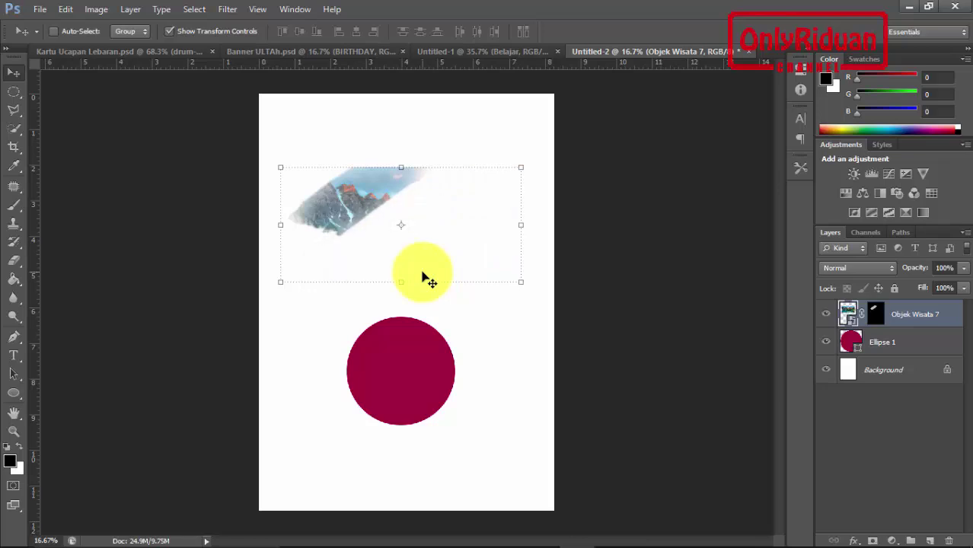
{"action": "key", "text": "ctrl+shift+z"}
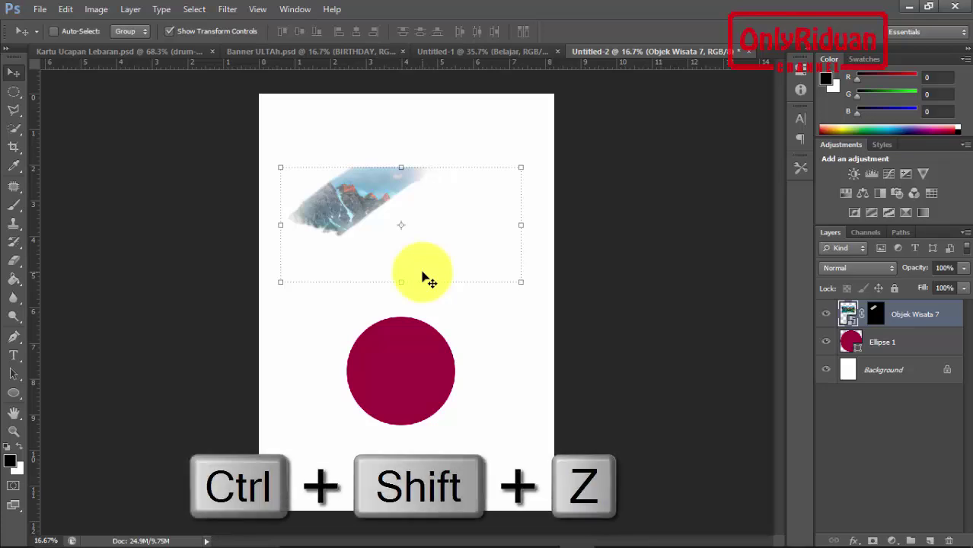
{"action": "key", "text": "ctrl+shift+z"}
{"action": "key", "text": "ctrl+shift+z"}
{"action": "key", "text": "ctrl+shift+z"}
{"action": "key", "text": "ctrl+shift+z"}
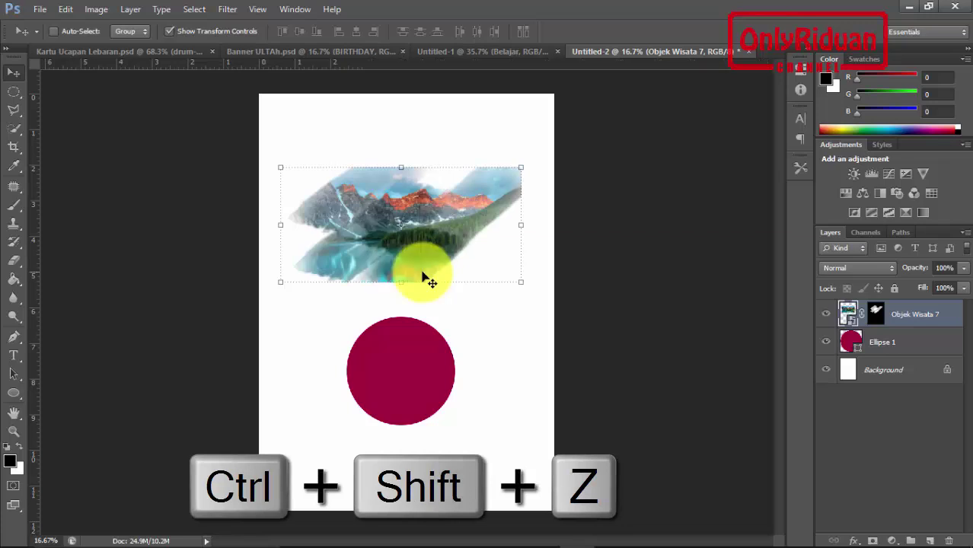
{"action": "key", "text": "ctrl+shift+z"}
{"action": "key", "text": "ctrl+alt+z"}
{"action": "key", "text": "ctrl+alt+z"}
{"action": "key", "text": "ctrl+alt+z"}
{"action": "key", "text": "ctrl+shift+z"}
{"action": "key", "text": "ctrl+shift+z"}
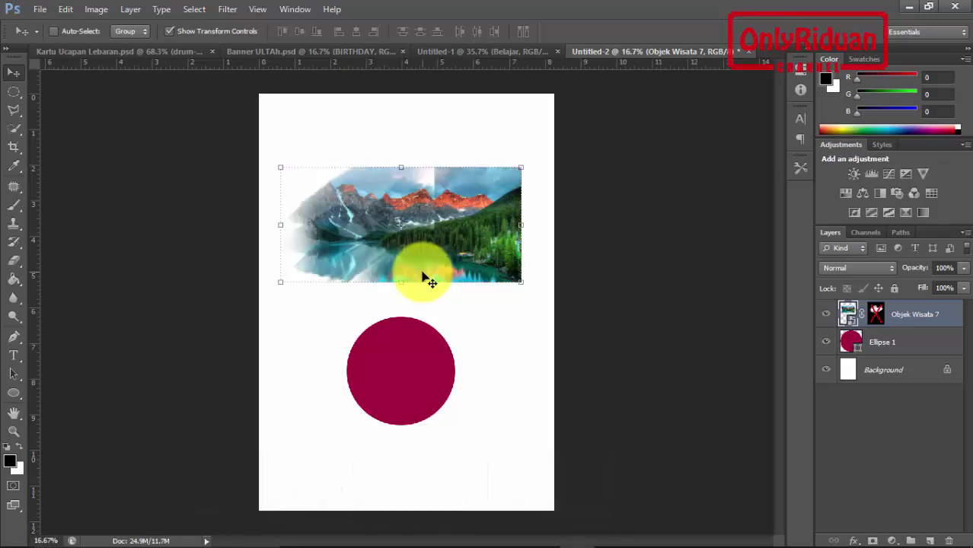
{"action": "key", "text": "ctrl+shift+z"}
{"action": "key", "text": "ctrl+alt+z"}
{"action": "key", "text": "ctrl+alt+z"}
{"action": "key", "text": "ctrl+alt+z"}
{"action": "key", "text": "ctrl+shift+z"}
{"action": "key", "text": "ctrl+shift+z"}
{"action": "key", "text": "ctrl+shift+z"}
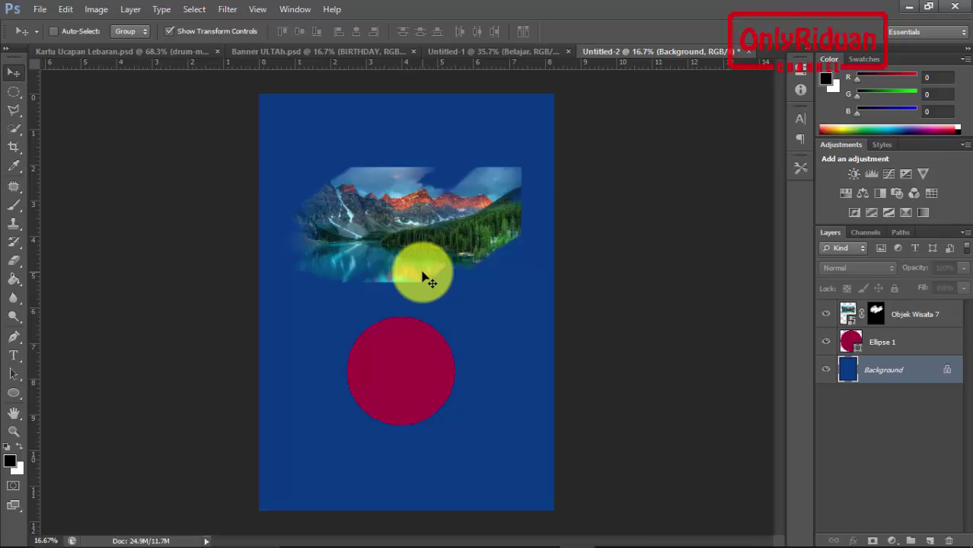
Select the Brush tool, resize it with ] and [, then Alt-drag to enlarge its diameter
{"action": "key", "text": "b"}
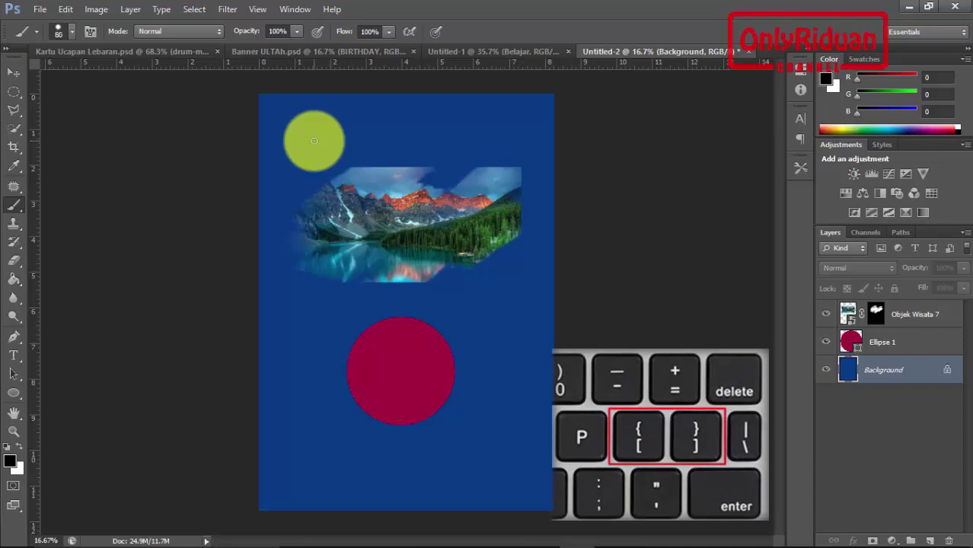
{"action": "key", "text": "bracketright"}
{"action": "key", "text": "bracketright"}
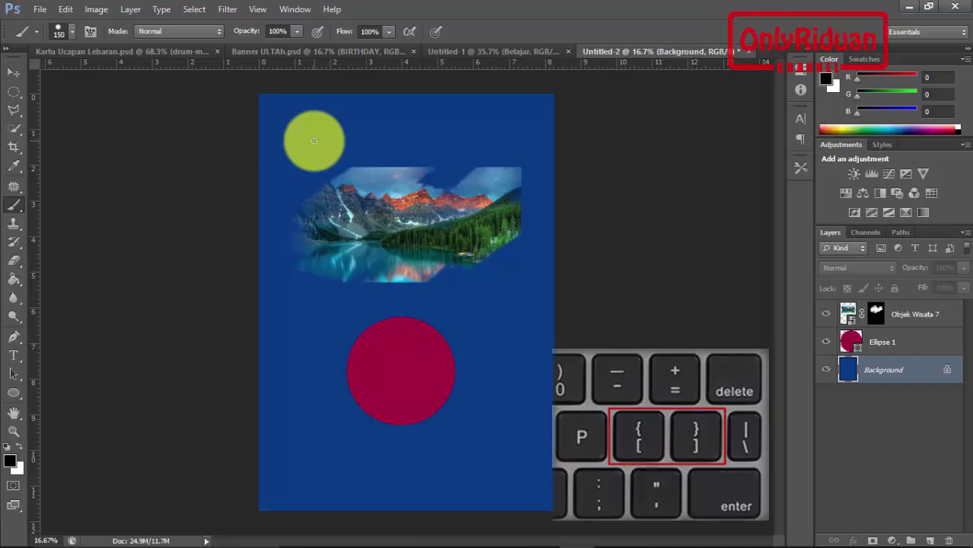
{"action": "key", "text": "bracketleft"}
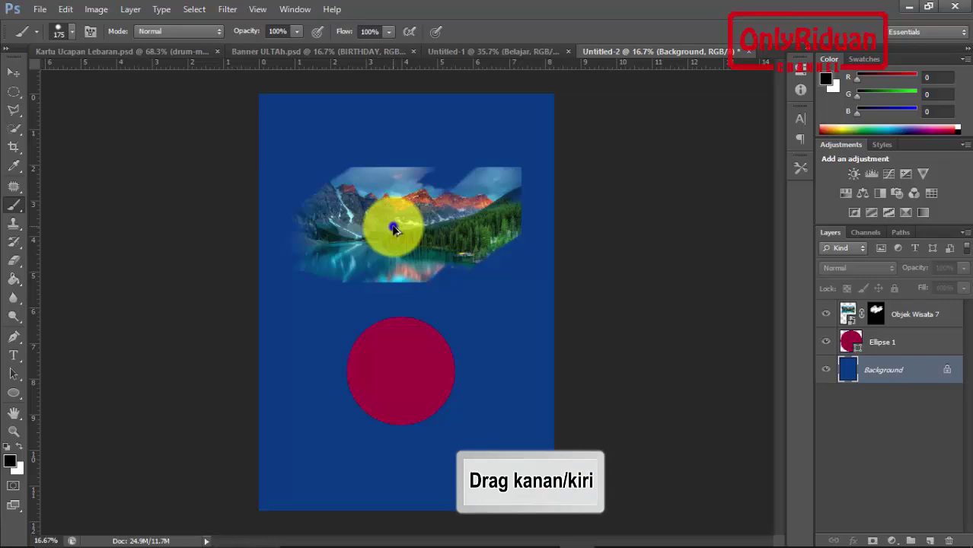
{"action": "mouse_move", "coordinate": [391, 225]}
{"action": "left_mouse_down"}
{"action": "mouse_move", "coordinate": [422, 230]}
{"action": "mouse_move", "coordinate": [386, 233]}
{"action": "left_mouse_up"}
Add a new empty layer and paint dark hard strokes across the photo and red circle
{"action": "key", "text": "ctrl+shift+alt+n"}
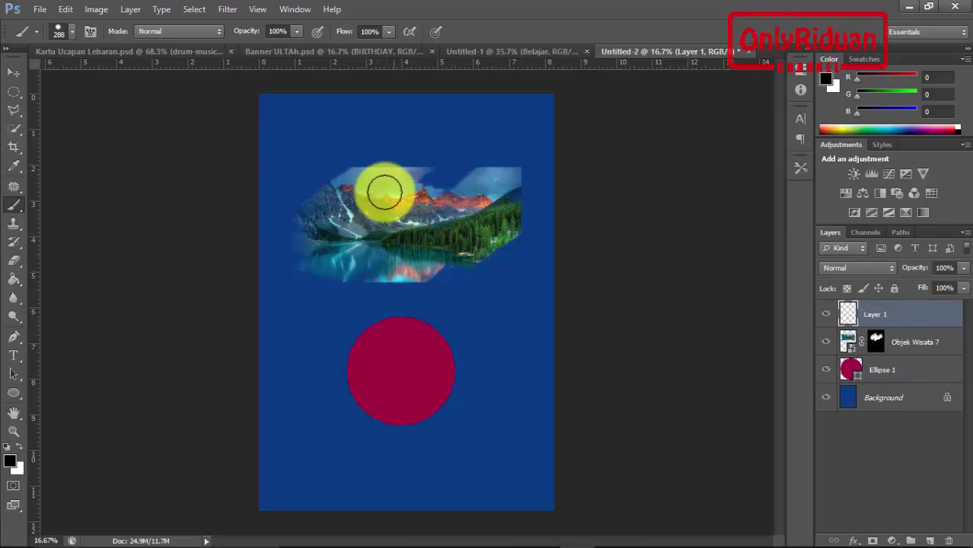
{"action": "left_click_drag", "start_coordinate": [337, 179], "coordinate": [422, 141]}
{"action": "left_click_drag", "start_coordinate": [335, 200], "coordinate": [449, 171]}
{"action": "mouse_move", "coordinate": [339, 244]}
{"action": "left_mouse_down"}
{"action": "mouse_move", "coordinate": [369, 283]}
{"action": "mouse_move", "coordinate": [378, 382]}
{"action": "mouse_move", "coordinate": [456, 440]}
{"action": "left_mouse_up"}
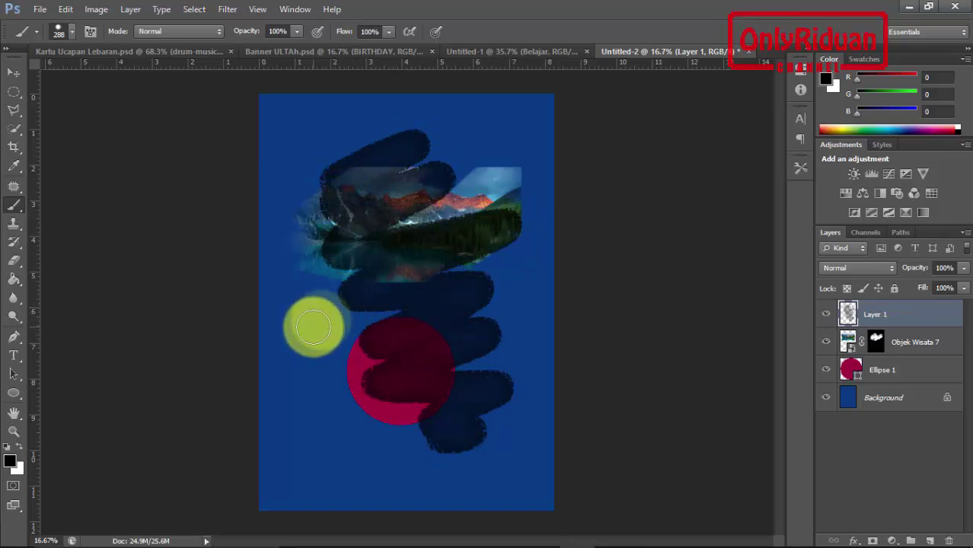
Enlarge the brush and lower its hardness to 52% with Ctrl+Alt-drag
{"action": "key", "text": "bracketright"}
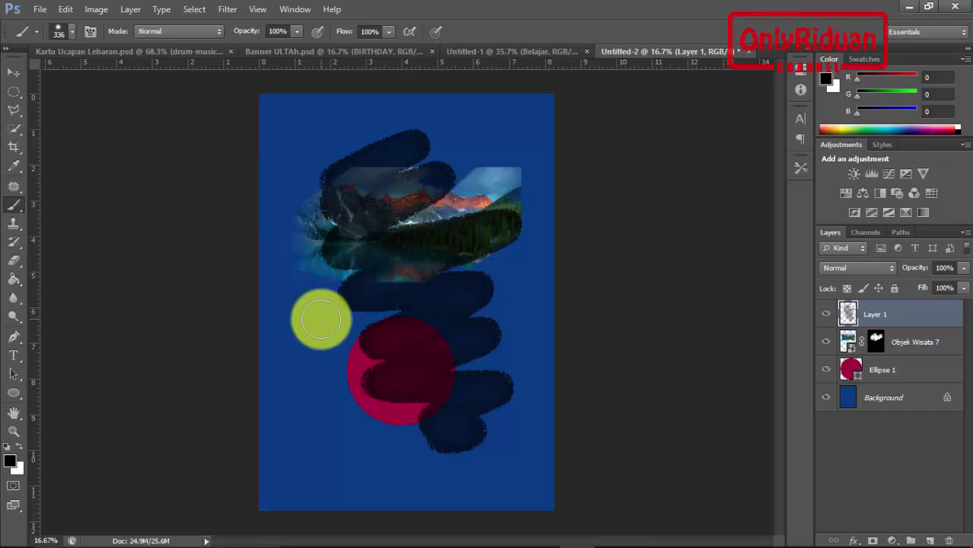
{"action": "key", "text": "ctrl"}
{"action": "key", "text": "alt"}
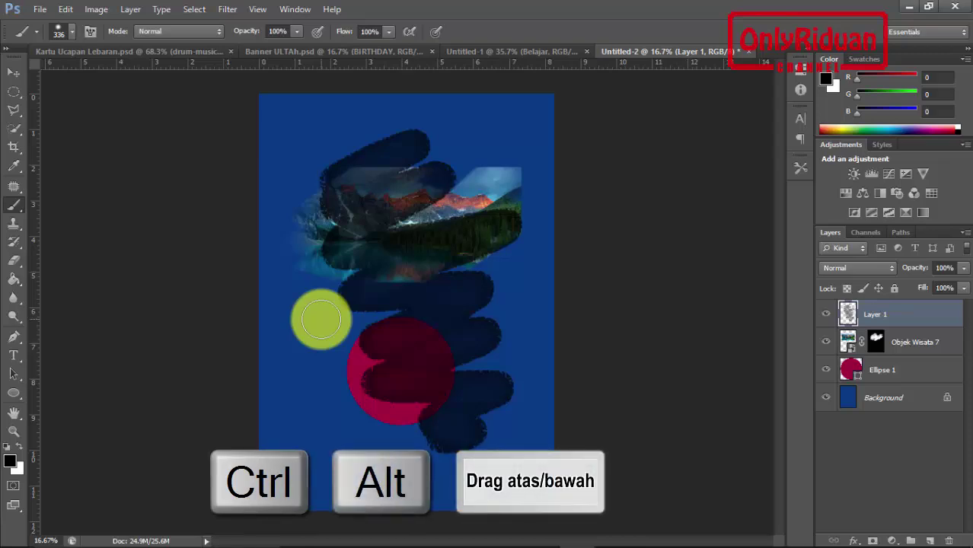
{"action": "mouse_move", "coordinate": [320, 319]}
{"action": "left_mouse_down"}
{"action": "mouse_move", "coordinate": [320, 147]}
{"action": "mouse_move", "coordinate": [391, 126]}
{"action": "mouse_move", "coordinate": [434, 141]}
{"action": "mouse_move", "coordinate": [398, 206]}
{"action": "mouse_move", "coordinate": [389, 276]}
{"action": "left_mouse_up"}
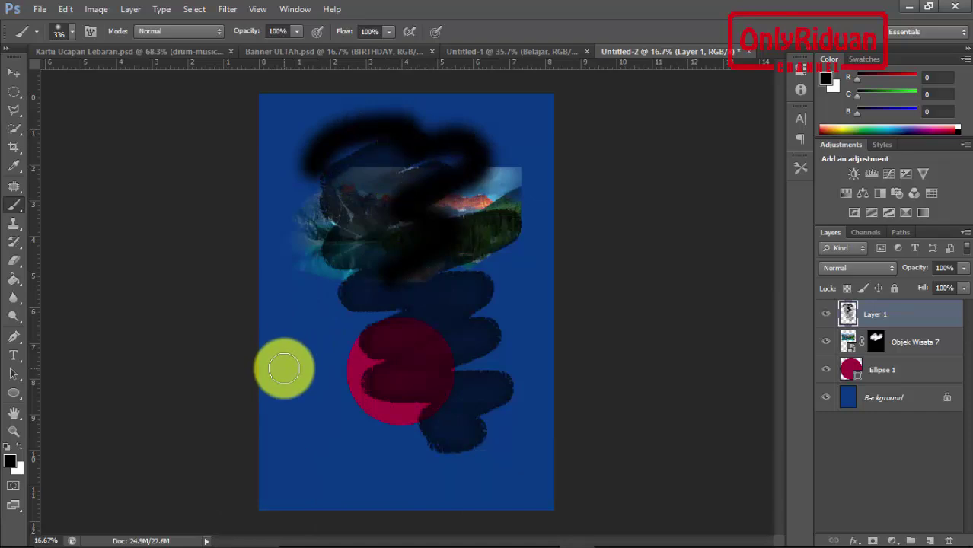
Paint soft 0%-hardness black strokes over the red circle and a 67% stroke down the right
{"action": "key", "text": "ctrl"}
{"action": "key", "text": "alt"}
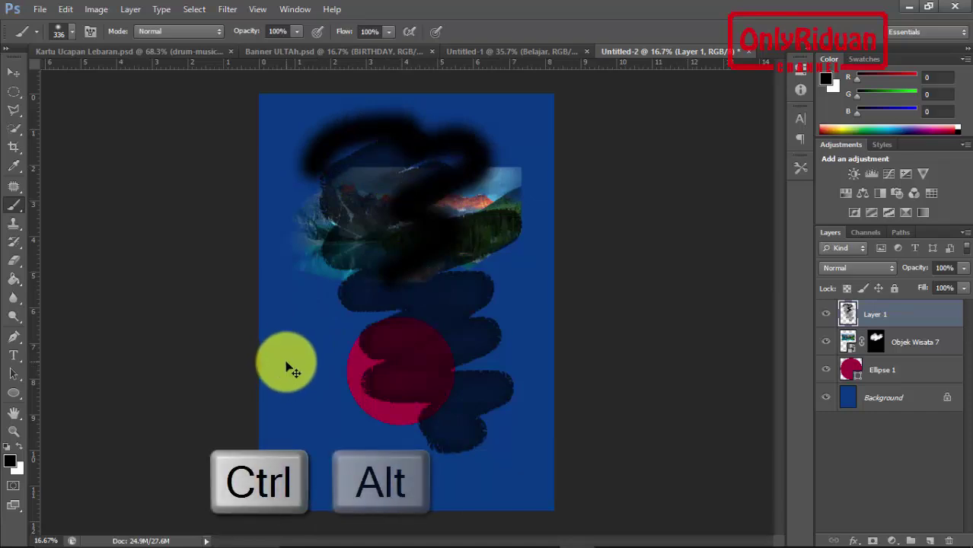
{"action": "mouse_move", "coordinate": [303, 318]}
{"action": "left_mouse_down"}
{"action": "mouse_move", "coordinate": [305, 296]}
{"action": "mouse_move", "coordinate": [315, 440]}
{"action": "left_mouse_up"}
{"action": "left_click", "coordinate": [316, 409]}
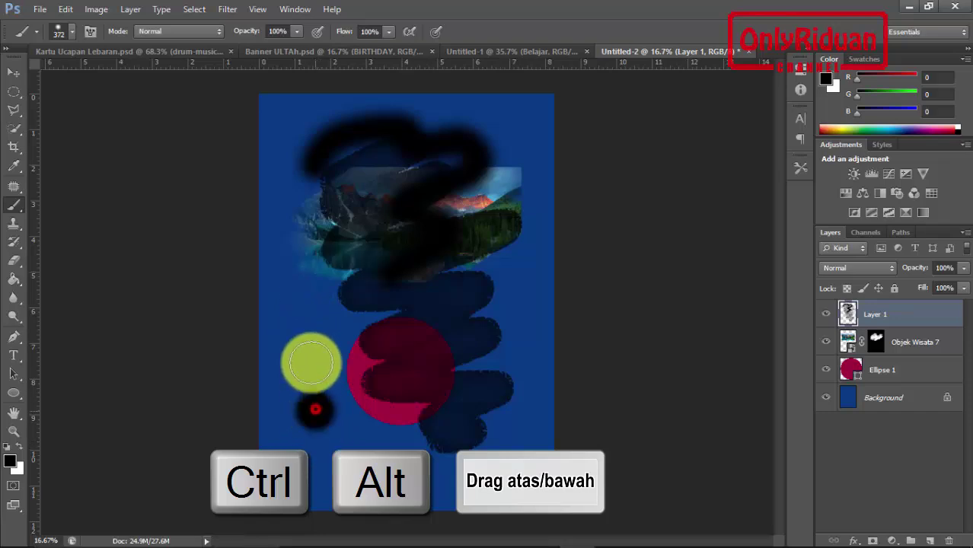
{"action": "mouse_move", "coordinate": [311, 363]}
{"action": "left_mouse_down"}
{"action": "mouse_move", "coordinate": [402, 278]}
{"action": "mouse_move", "coordinate": [359, 309]}
{"action": "mouse_move", "coordinate": [402, 347]}
{"action": "mouse_move", "coordinate": [415, 406]}
{"action": "mouse_move", "coordinate": [407, 435]}
{"action": "mouse_move", "coordinate": [406, 413]}
{"action": "left_mouse_up"}
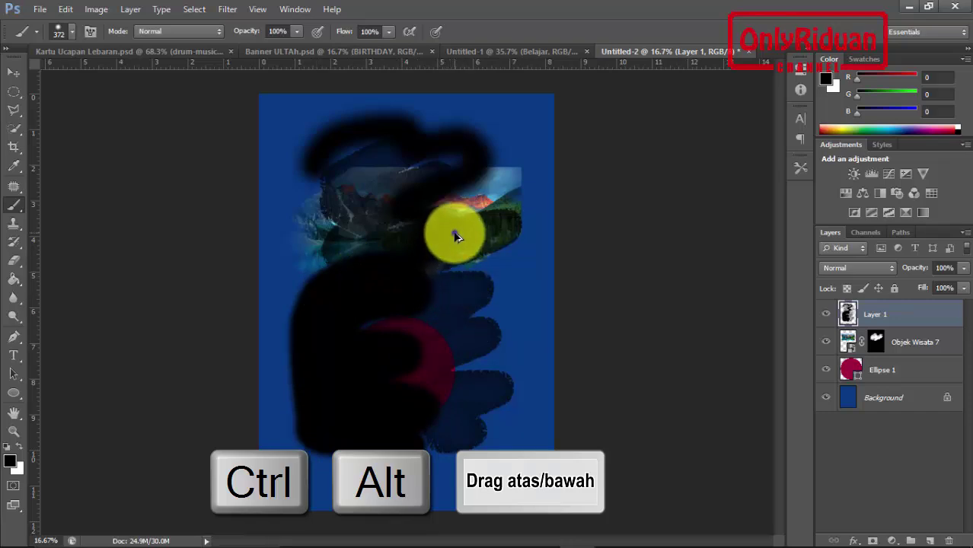
{"action": "mouse_move", "coordinate": [451, 234]}
{"action": "left_mouse_down"}
{"action": "mouse_move", "coordinate": [453, 403]}
{"action": "mouse_move", "coordinate": [510, 253]}
{"action": "mouse_move", "coordinate": [491, 442]}
{"action": "left_mouse_up"}
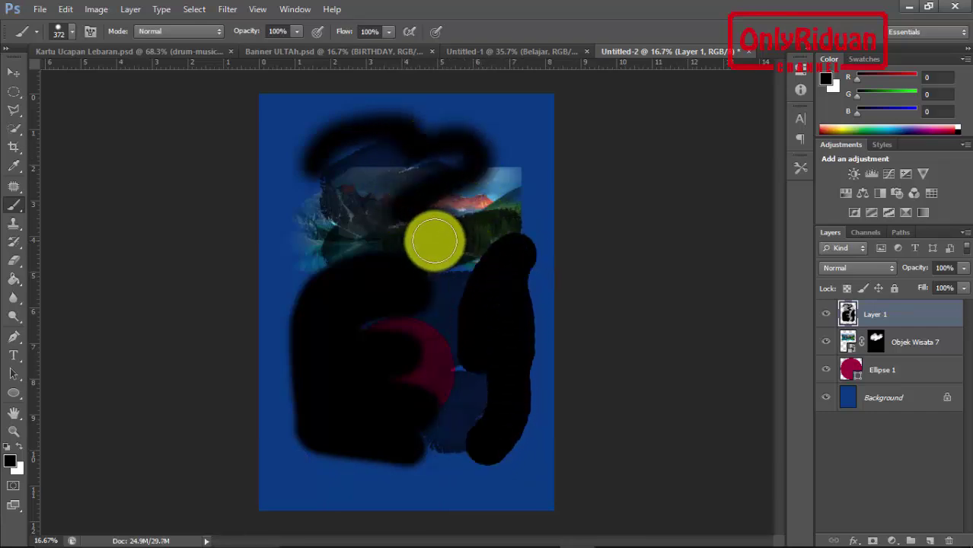
{"action": "key", "text": "bracketright"}
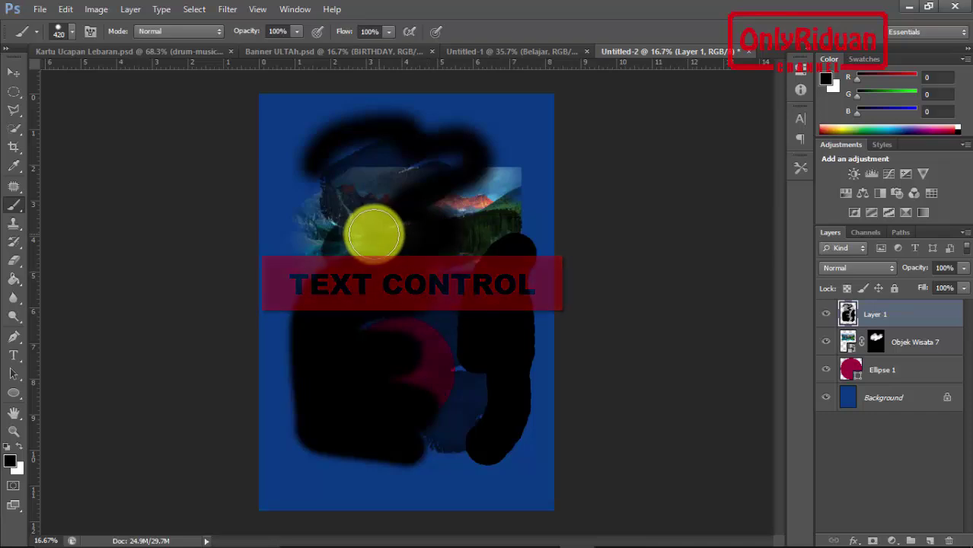
Switch to Untitled-1 and select the entire 'Belajar Photoshop' line with the Type tool
{"action": "left_click", "coordinate": [485, 51]}
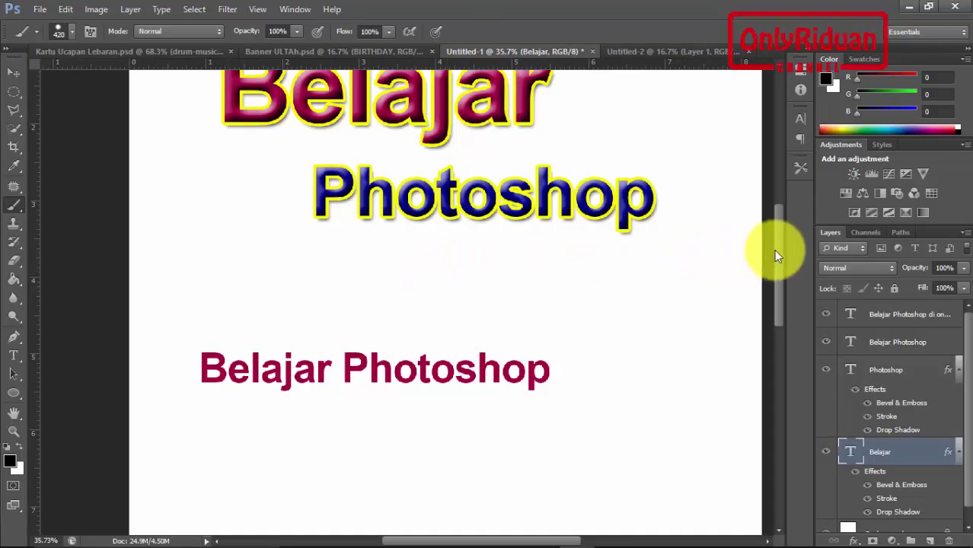
{"action": "left_click_drag", "start_coordinate": [775, 251], "coordinate": [785, 300]}
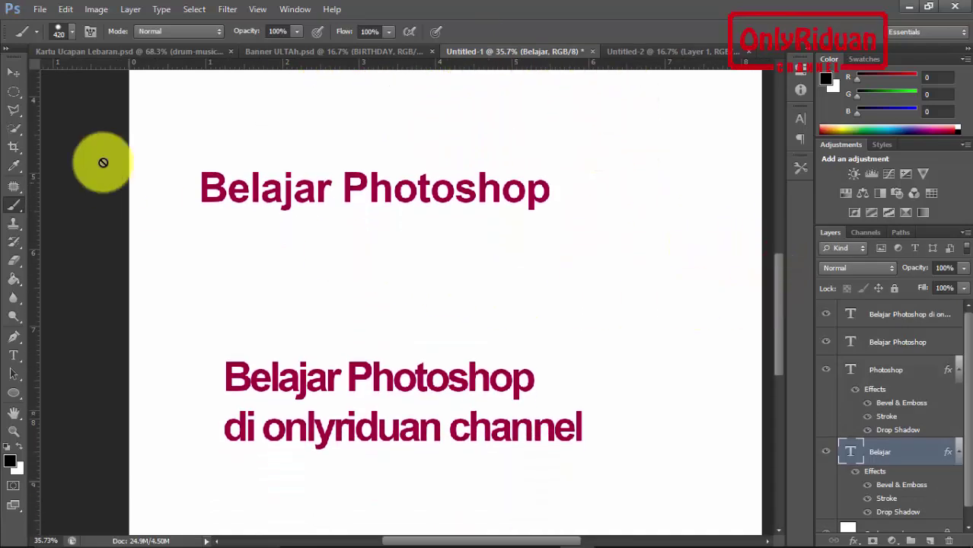
{"action": "left_click", "coordinate": [13, 73]}
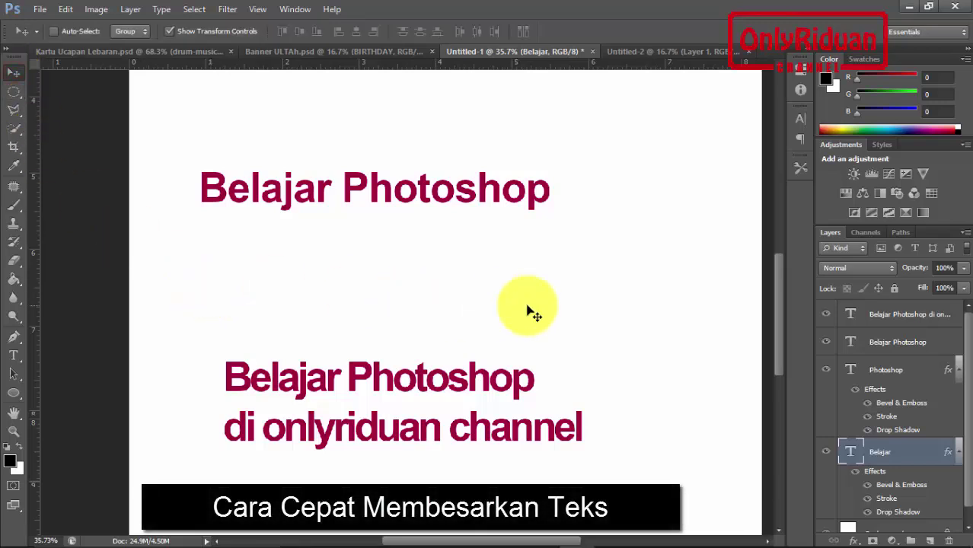
{"action": "left_click_drag", "start_coordinate": [777, 311], "coordinate": [776, 285]}
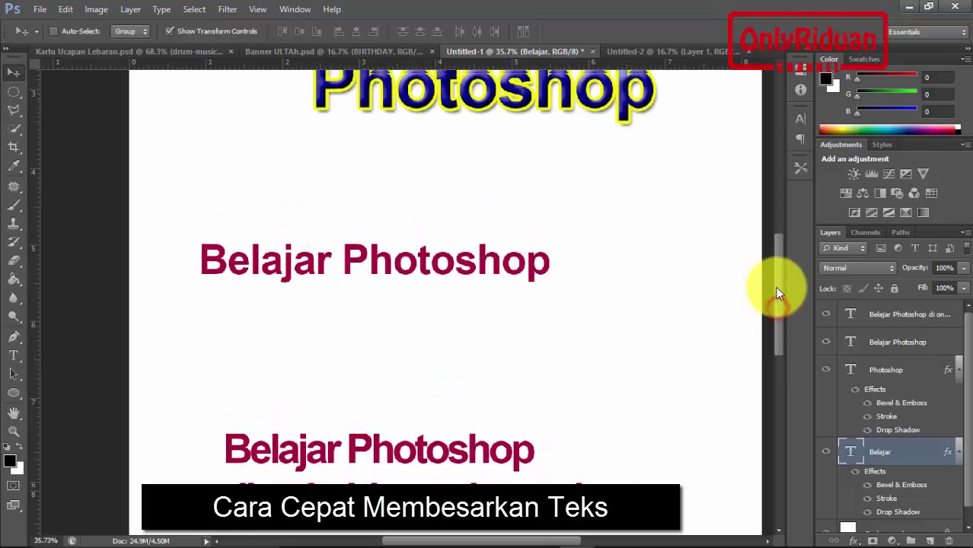
{"action": "left_click", "coordinate": [15, 359]}
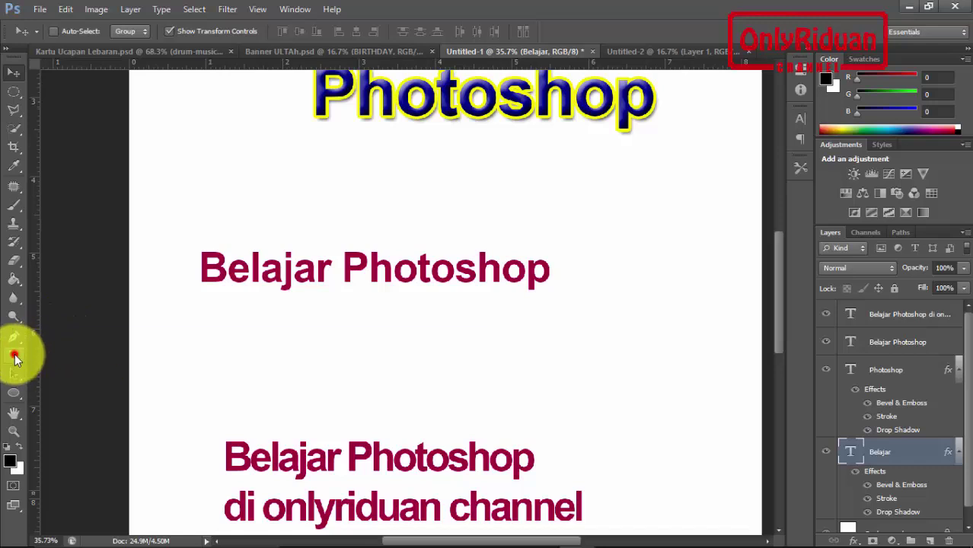
{"action": "left_click", "coordinate": [204, 265]}
{"action": "left_click_drag", "start_coordinate": [205, 265], "coordinate": [550, 270]}
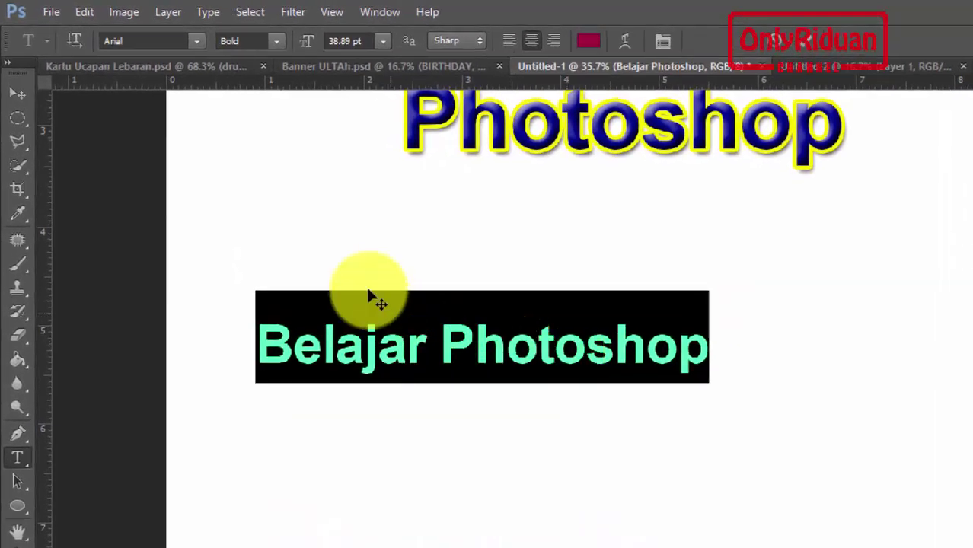
Try larger and smaller font sizes on 'Belajar Photoshop', settling on 38.89 pt, and commit
{"action": "left_click", "coordinate": [351, 40]}
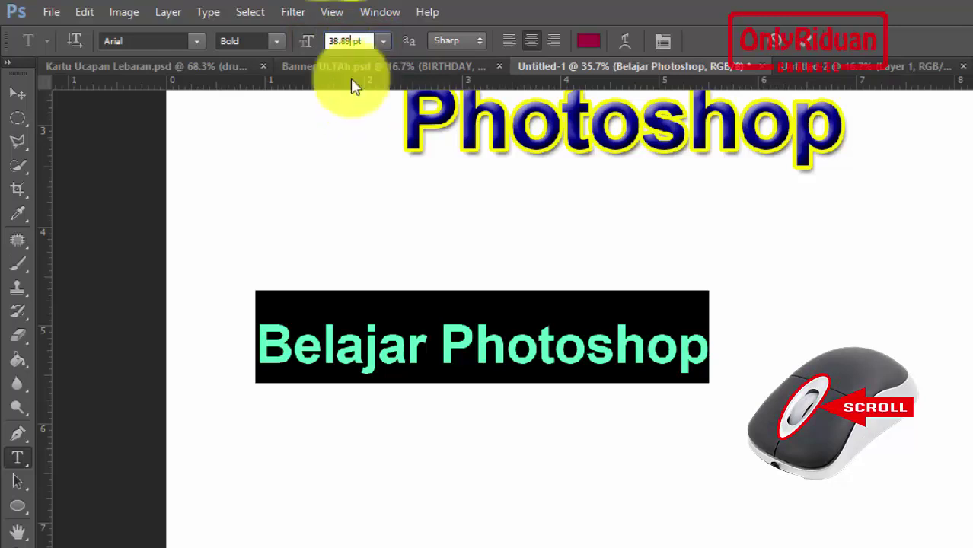
{"action": "scroll", "coordinate": [351, 41], "scroll_direction": "up", "scroll_amount": 1}
{"action": "scroll", "coordinate": [351, 41], "scroll_direction": "up", "scroll_amount": 4}
{"action": "scroll", "coordinate": [351, 41], "scroll_direction": "up", "scroll_amount": 2}
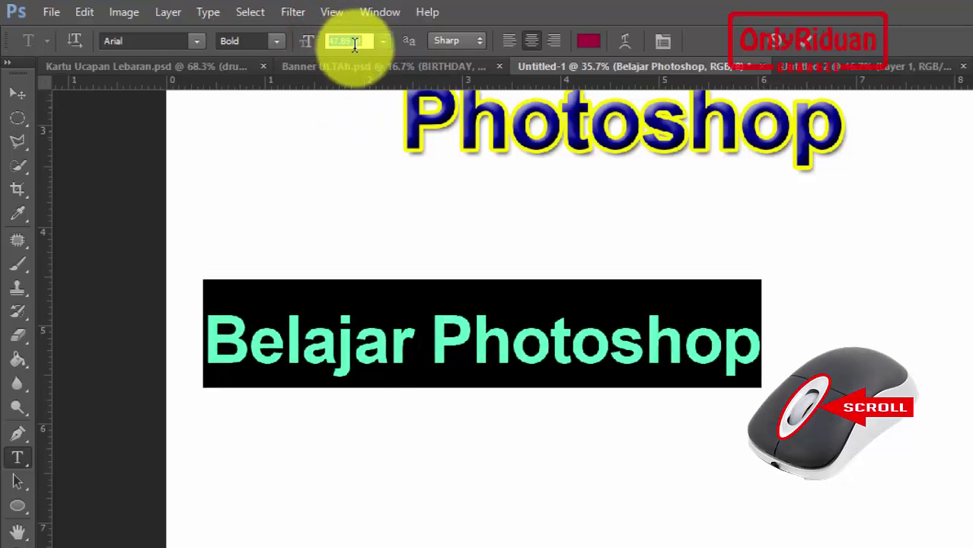
{"action": "scroll", "coordinate": [359, 49], "scroll_direction": "down", "scroll_amount": 1}
{"action": "scroll", "coordinate": [359, 48], "scroll_direction": "down", "scroll_amount": 2}
{"action": "scroll", "coordinate": [358, 49], "scroll_direction": "down", "scroll_amount": 2}
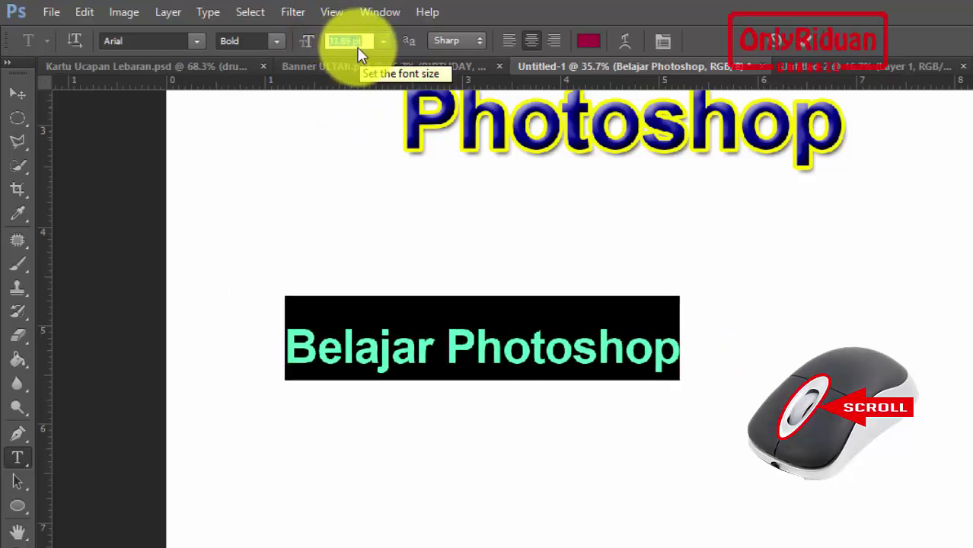
{"action": "scroll", "coordinate": [356, 43], "scroll_direction": "up", "scroll_amount": 2}
{"action": "scroll", "coordinate": [356, 42], "scroll_direction": "up", "scroll_amount": 2}
{"action": "scroll", "coordinate": [357, 42], "scroll_direction": "up", "scroll_amount": 2}
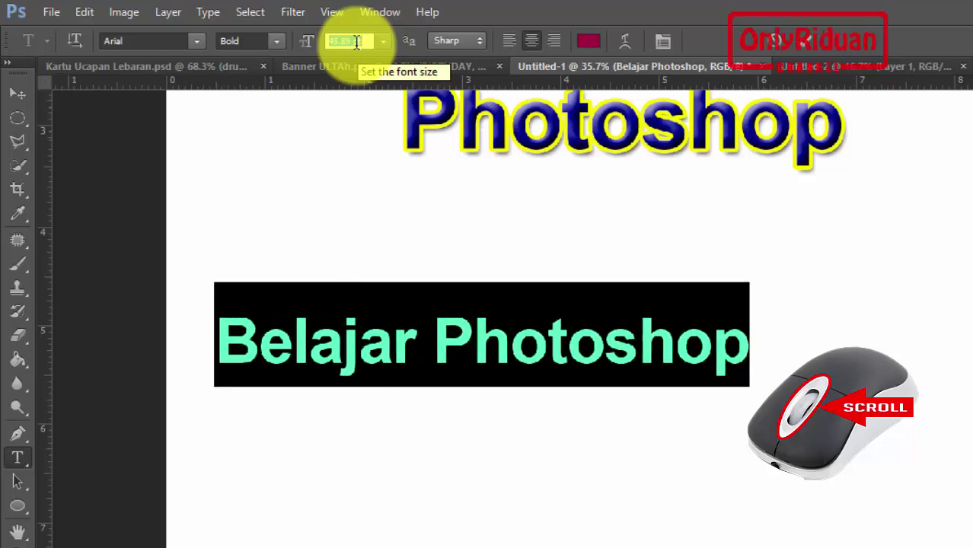
{"action": "scroll", "coordinate": [356, 43], "scroll_direction": "down", "scroll_amount": 2}
{"action": "scroll", "coordinate": [357, 43], "scroll_direction": "down", "scroll_amount": 2}
{"action": "scroll", "coordinate": [355, 42], "scroll_direction": "down", "scroll_amount": 2}
{"action": "scroll", "coordinate": [355, 42], "scroll_direction": "down", "scroll_amount": 2}
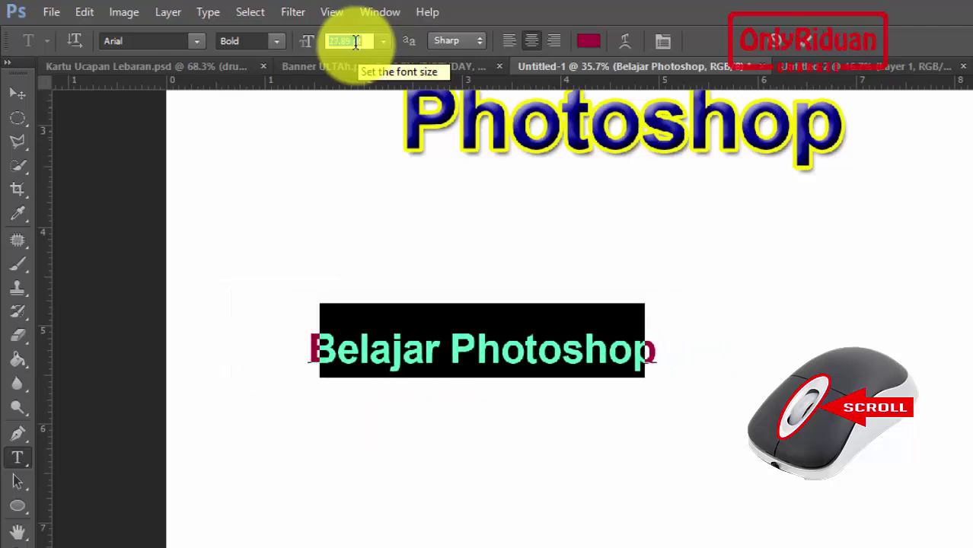
{"action": "scroll", "coordinate": [355, 41], "scroll_direction": "down", "scroll_amount": 2}
{"action": "scroll", "coordinate": [355, 42], "scroll_direction": "down", "scroll_amount": 2}
{"action": "scroll", "coordinate": [355, 42], "scroll_direction": "up", "scroll_amount": 1}
{"action": "scroll", "coordinate": [355, 42], "scroll_direction": "up", "scroll_amount": 2}
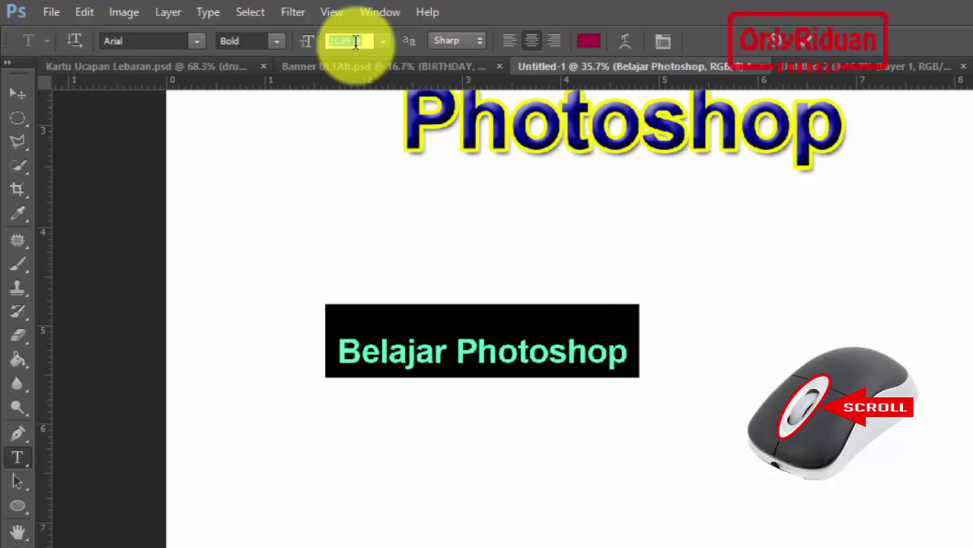
{"action": "scroll", "coordinate": [355, 42], "scroll_direction": "up", "scroll_amount": 2}
{"action": "scroll", "coordinate": [355, 42], "scroll_direction": "up", "scroll_amount": 2}
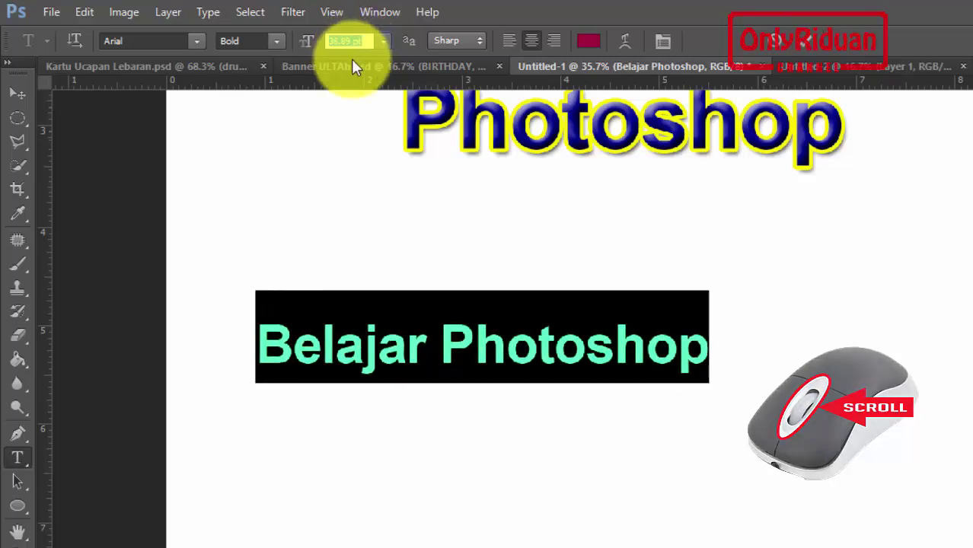
{"action": "left_click", "coordinate": [795, 41]}
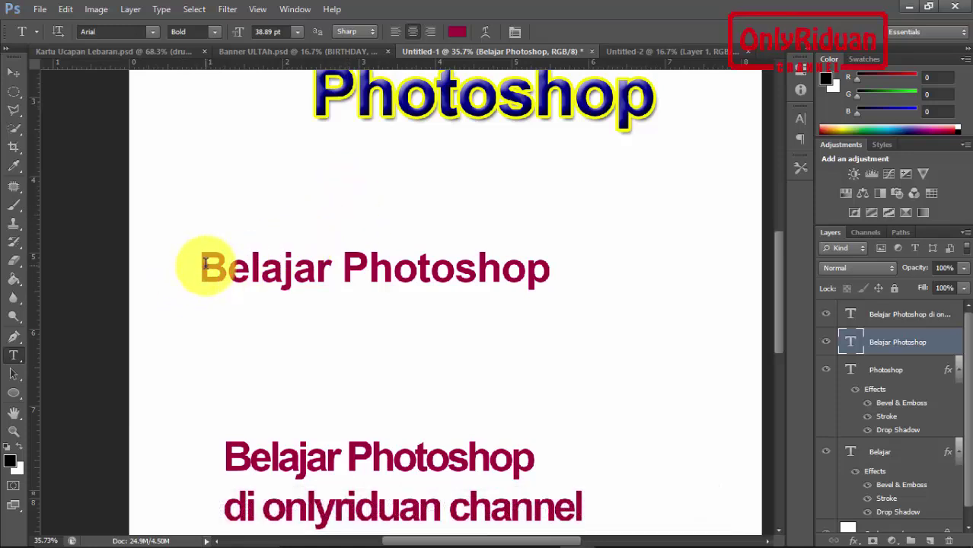
{"action": "left_click_drag", "start_coordinate": [202, 274], "coordinate": [549, 282]}
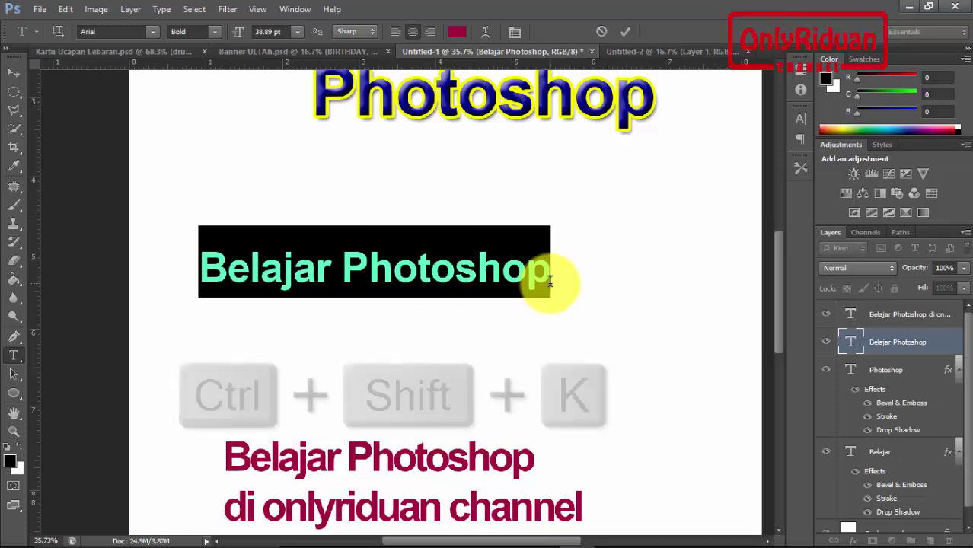
{"action": "key", "text": "ctrl"}
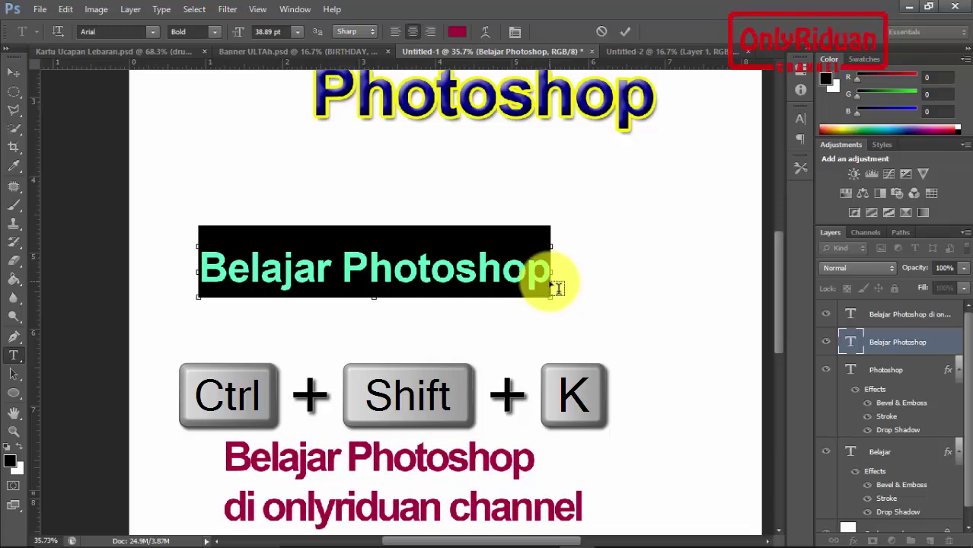
{"action": "key", "text": "ctrl+shift+k"}
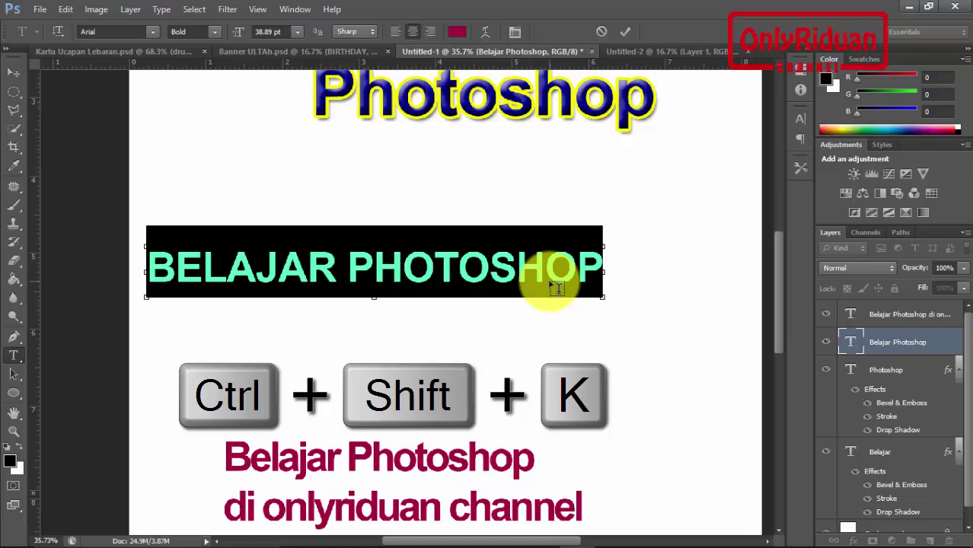
{"action": "key", "text": "ctrl+shift+k"}
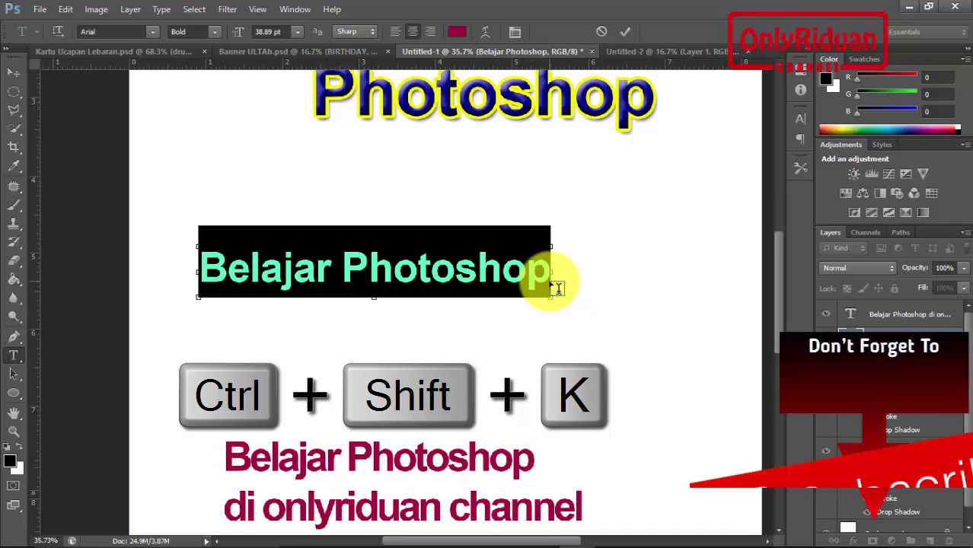
{"action": "key", "text": "ctrl+shift+k"}
{"action": "key", "text": "ctrl+shift+k"}
{"action": "key", "text": "ctrl+shift+k"}
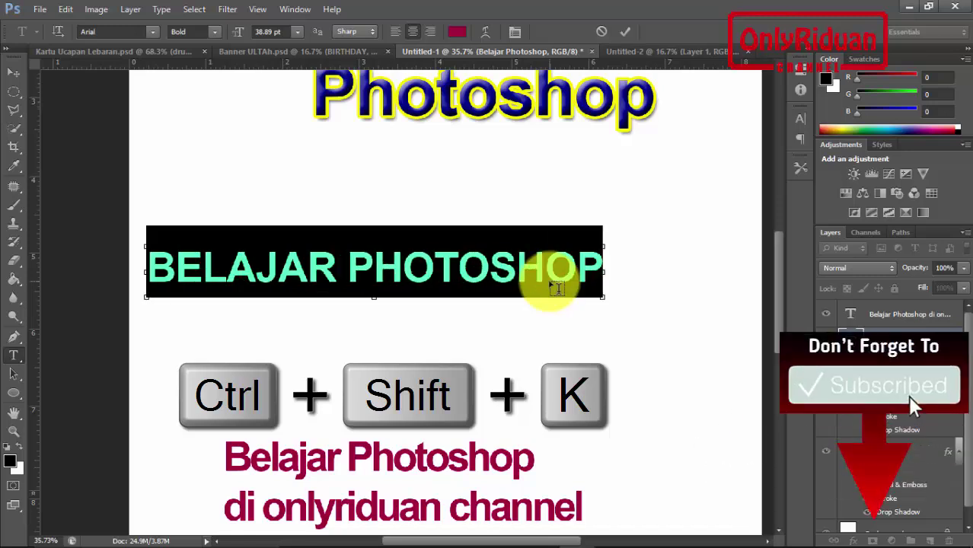
{"action": "key", "text": "ctrl+shift+k"}
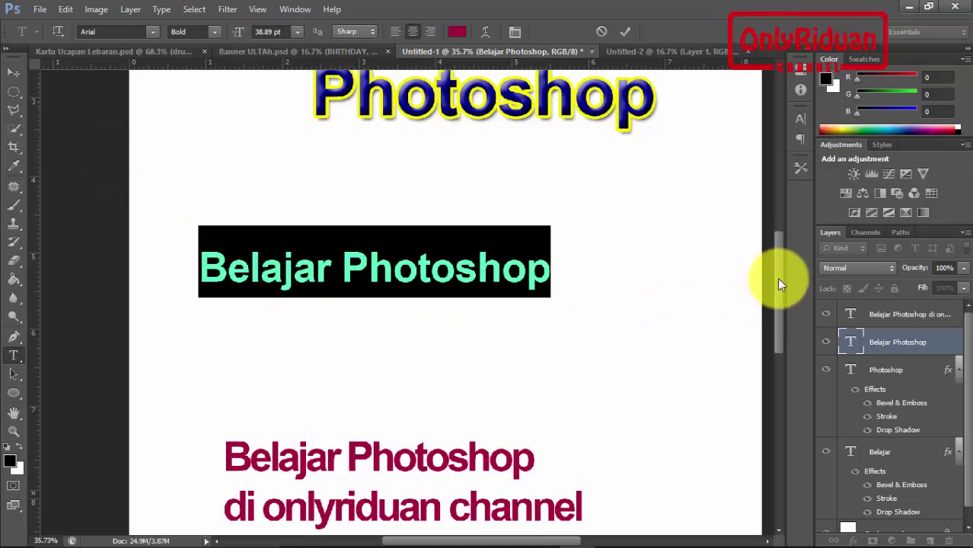
{"action": "left_click_drag", "start_coordinate": [776, 283], "coordinate": [779, 320]}
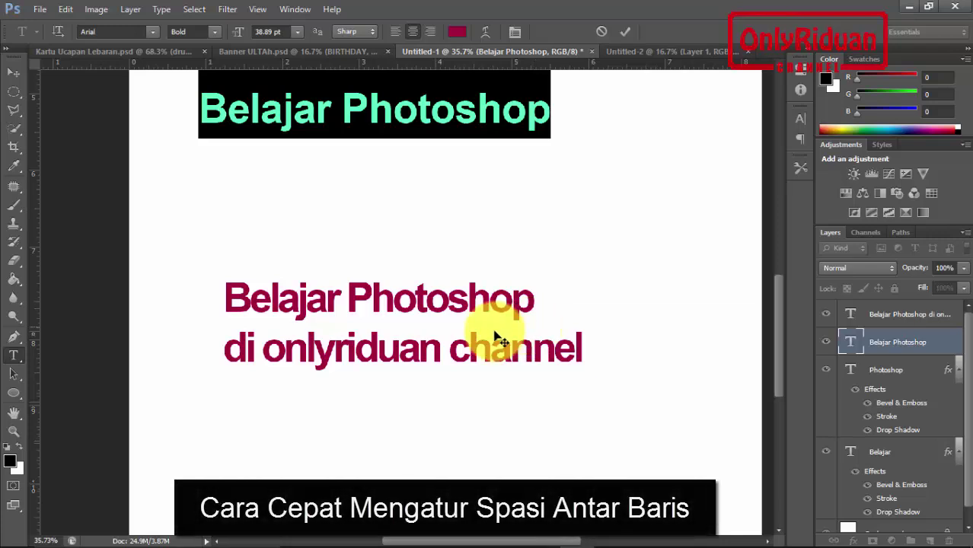
{"action": "left_click", "coordinate": [449, 312], "text": "ctrl"}
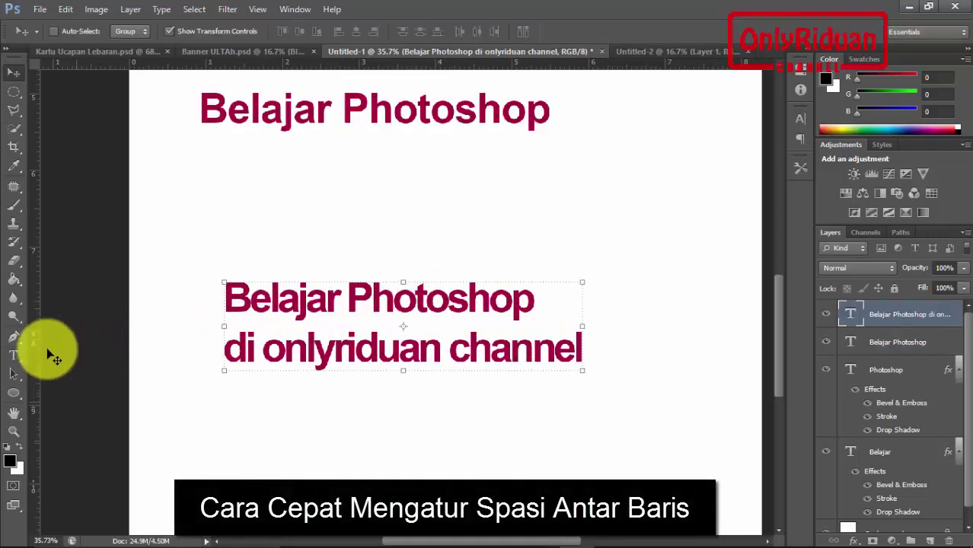
{"action": "left_click", "coordinate": [13, 355]}
{"action": "left_click_drag", "start_coordinate": [227, 300], "coordinate": [587, 333]}
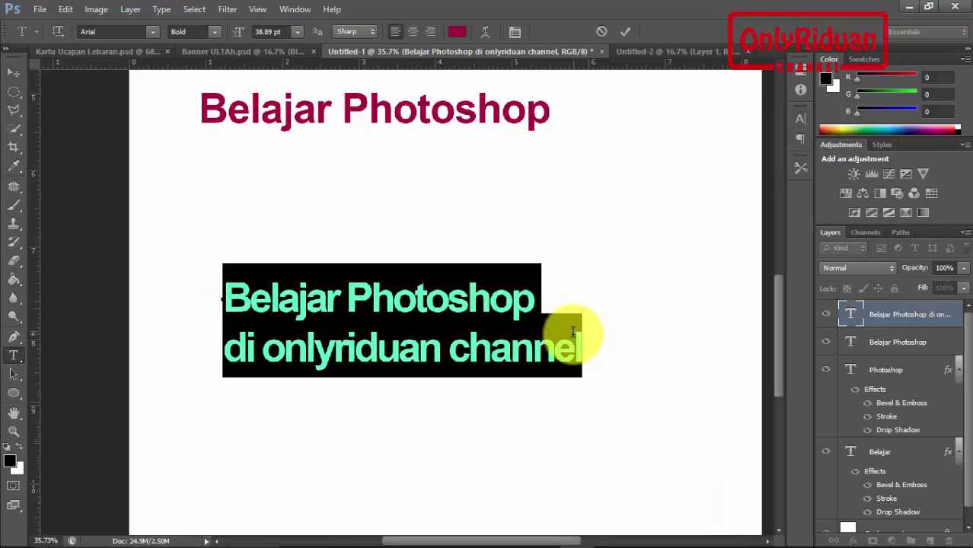
{"action": "key", "text": "alt"}
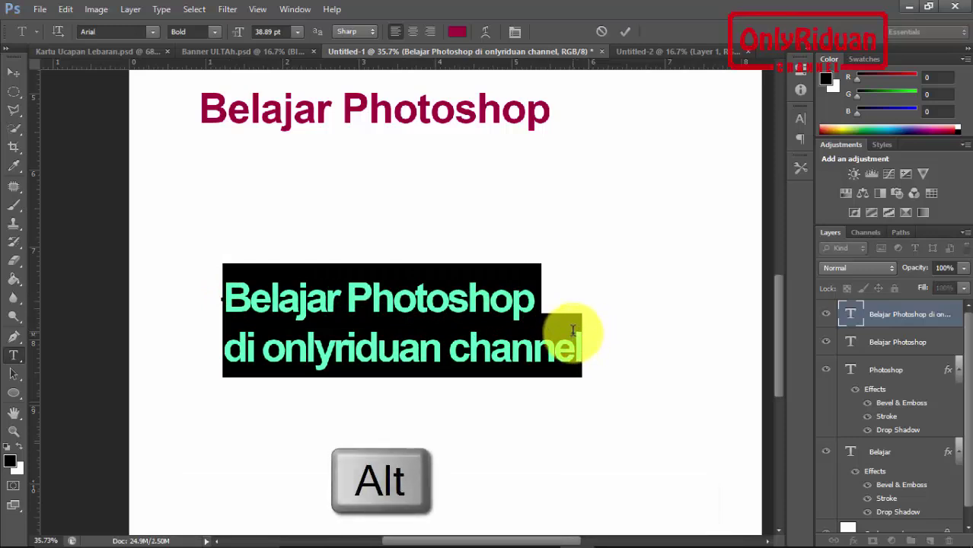
{"action": "key", "text": "alt+Down"}
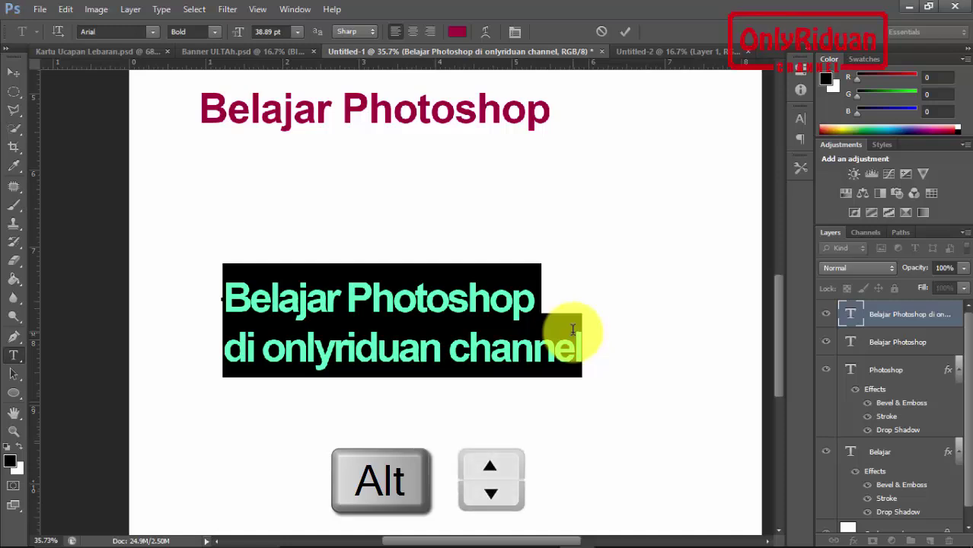
{"action": "key", "text": "alt+Up"}
{"action": "key", "text": "alt+Up"}
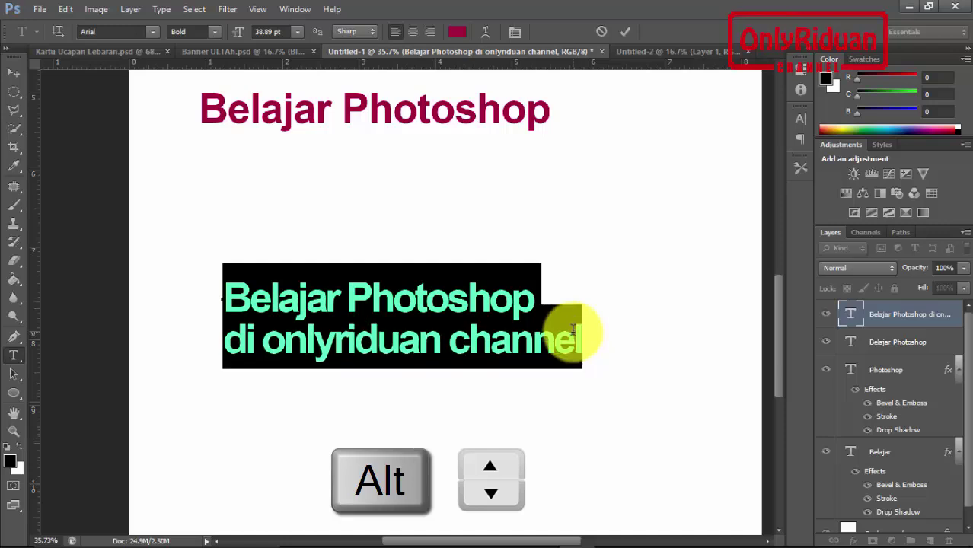
{"action": "key", "text": "alt+Up"}
{"action": "key", "text": "alt+Up"}
{"action": "key", "text": "alt+Down"}
{"action": "key", "text": "alt+Down"}
{"action": "key", "text": "alt+Down"}
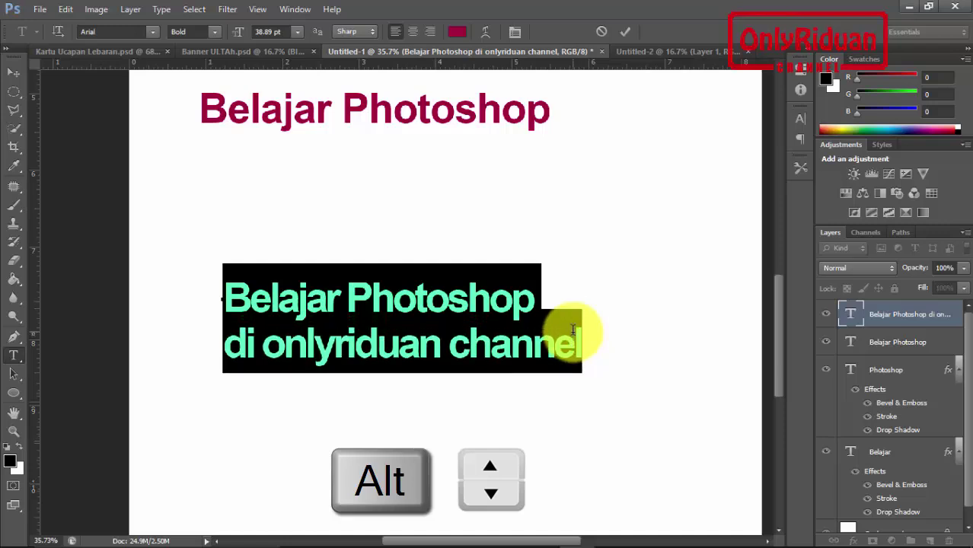
{"action": "key", "text": "alt+Down"}
{"action": "key", "text": "alt+Down"}
{"action": "key", "text": "alt+Down"}
{"action": "key", "text": "alt+Up"}
{"action": "key", "text": "alt+Up"}
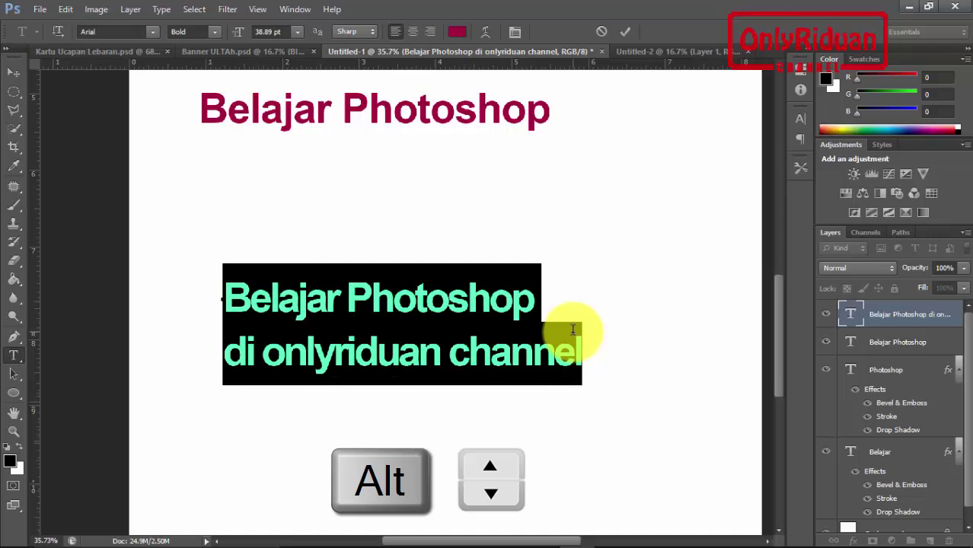
{"action": "key", "text": "alt+Down"}
{"action": "key", "text": "alt+Down"}
{"action": "key", "text": "alt+Down"}
{"action": "key", "text": "alt+Up"}
{"action": "key", "text": "alt+Up"}
{"action": "key", "text": "alt+Up"}
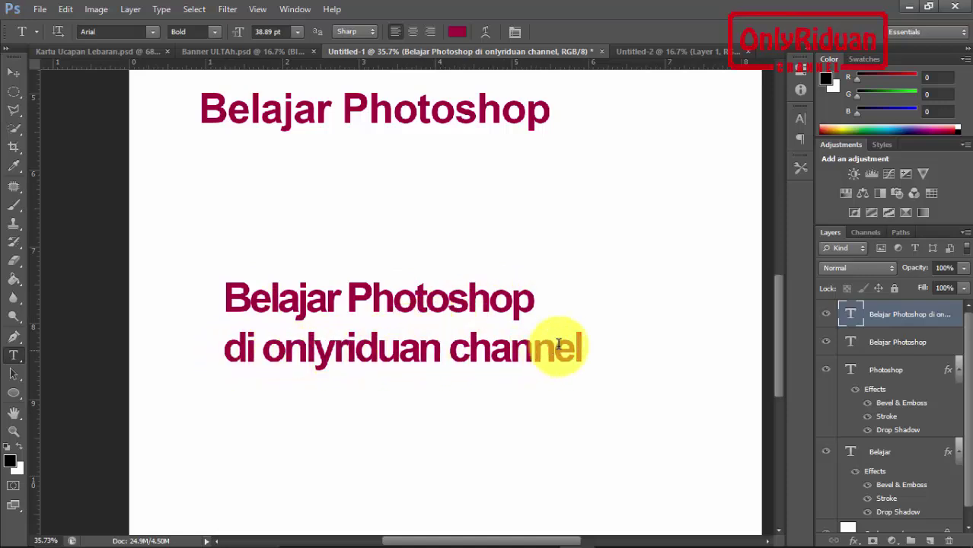
{"action": "left_click", "coordinate": [533, 299]}
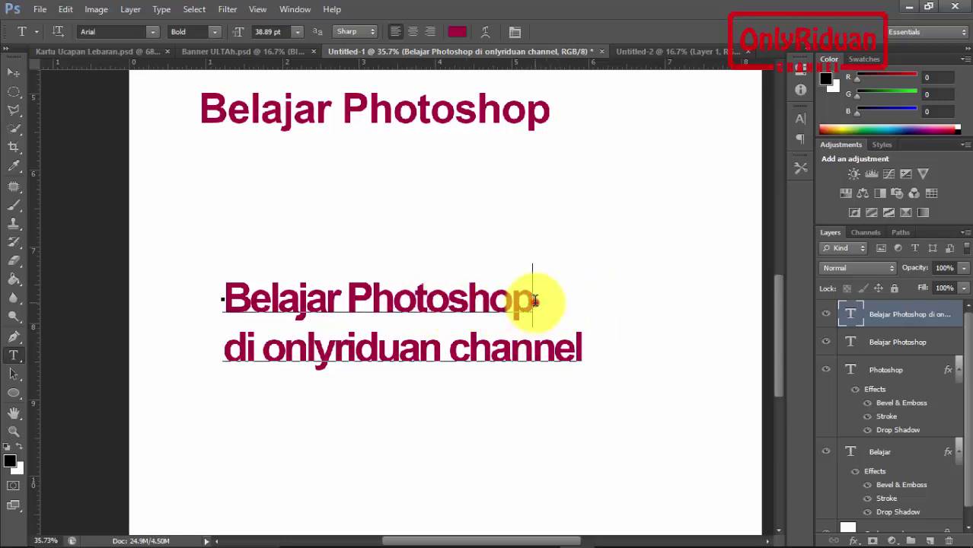
{"action": "left_click_drag", "start_coordinate": [533, 300], "coordinate": [231, 303]}
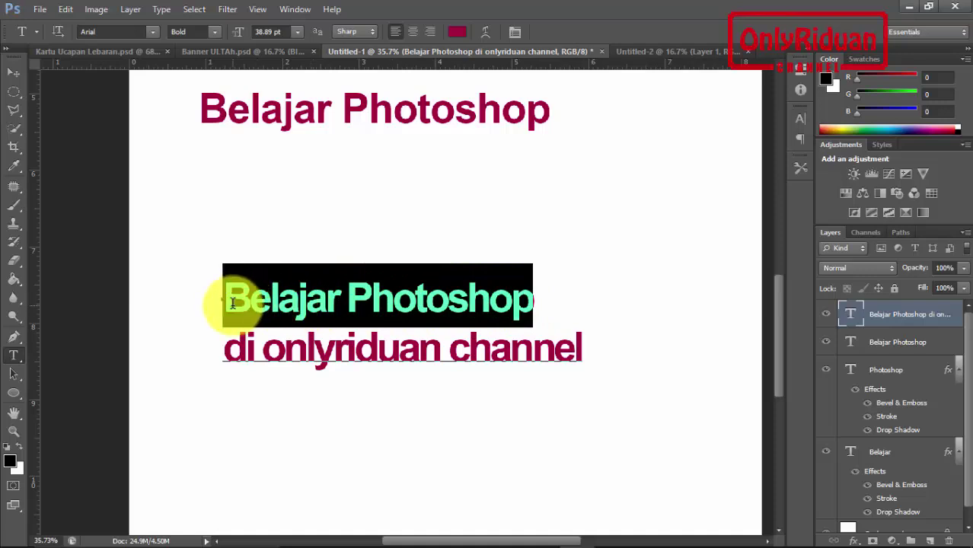
{"action": "key", "text": "alt"}
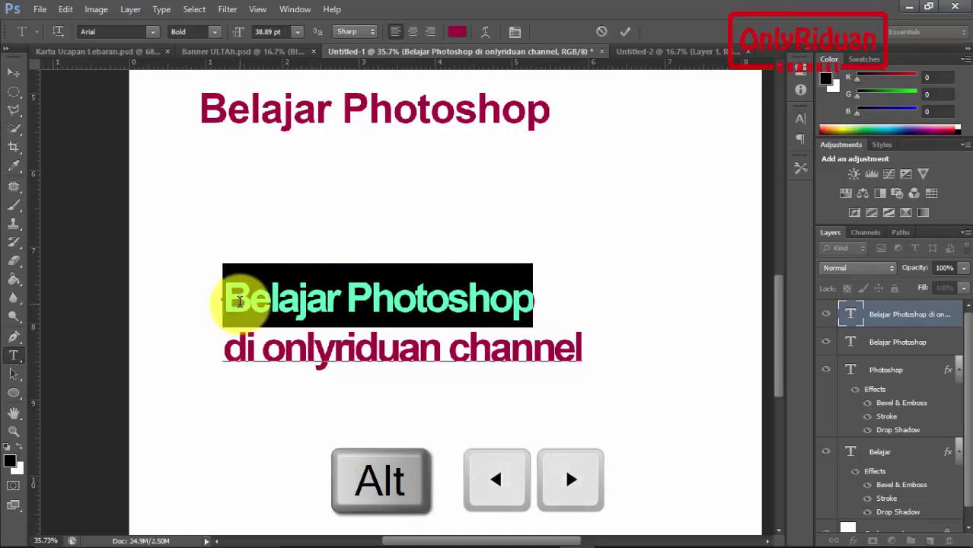
{"action": "key", "text": "alt+Right"}
{"action": "key", "text": "alt+Right"}
{"action": "key", "text": "alt+Right"}
{"action": "key", "text": "alt+Right"}
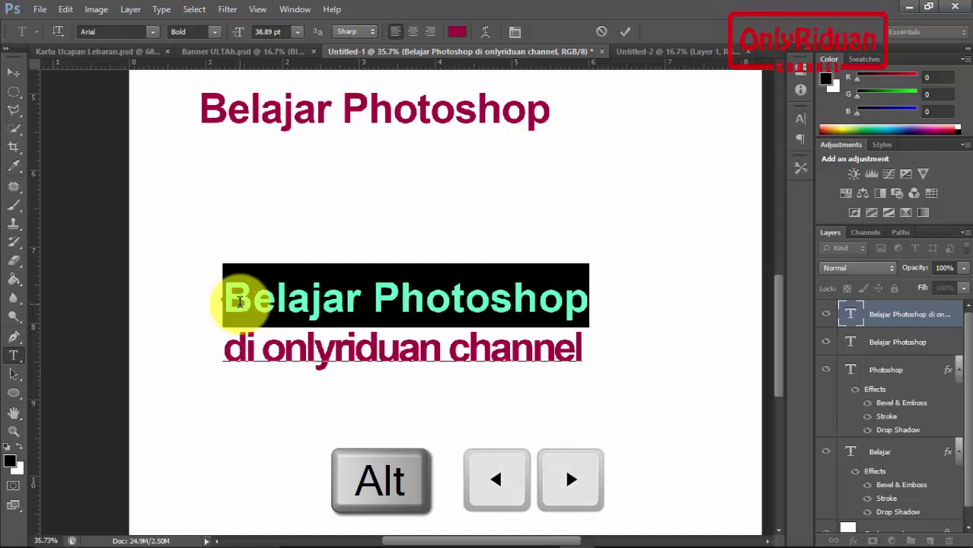
{"action": "key", "text": "alt+Left"}
{"action": "key", "text": "alt+Left"}
{"action": "key", "text": "alt+Left"}
{"action": "key", "text": "alt+Left"}
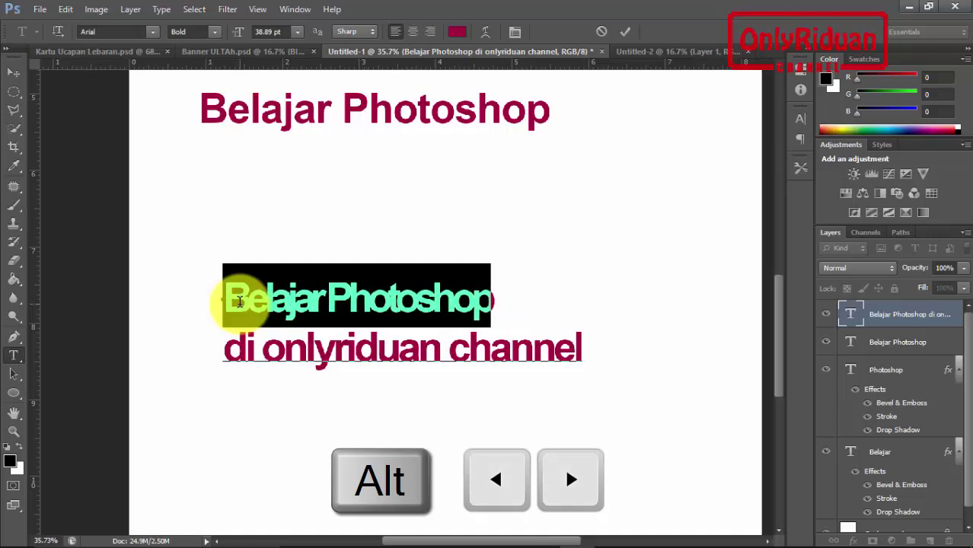
{"action": "key", "text": "alt+Right"}
{"action": "key", "text": "alt+Right"}
{"action": "key", "text": "alt+Right"}
{"action": "key", "text": "alt+Right"}
{"action": "key", "text": "alt+Right"}
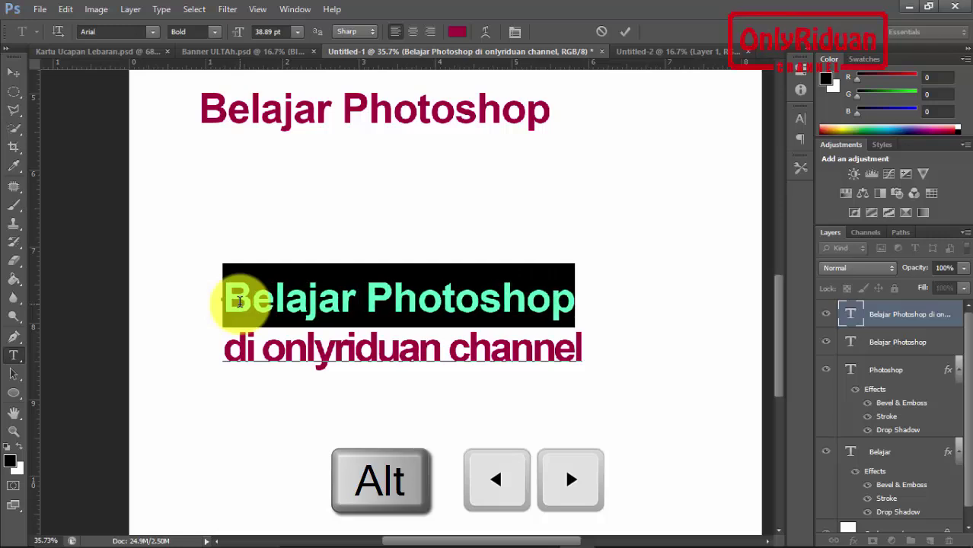
{"action": "key", "text": "alt+Right"}
{"action": "left_click", "coordinate": [340, 348]}
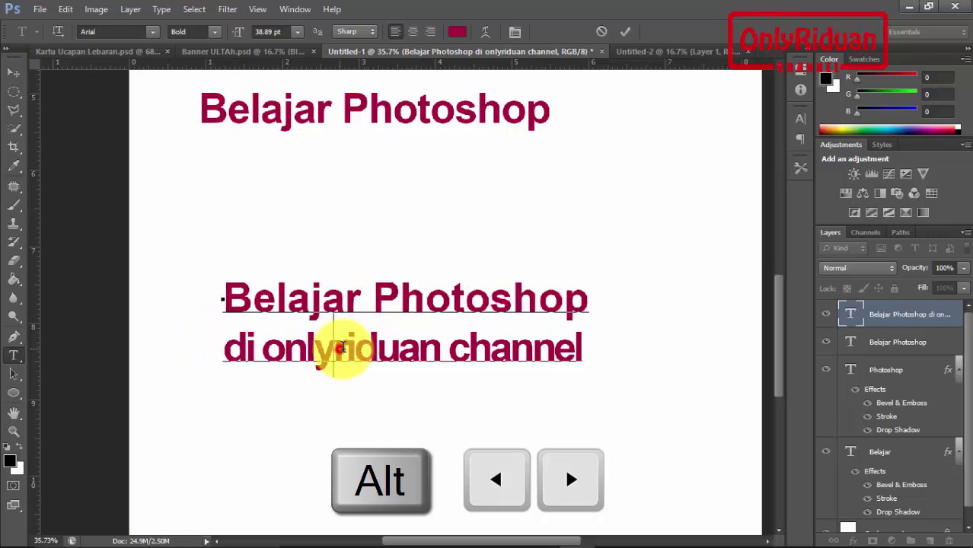
{"action": "left_click_drag", "start_coordinate": [227, 297], "coordinate": [587, 337]}
{"action": "key", "text": "alt+Right"}
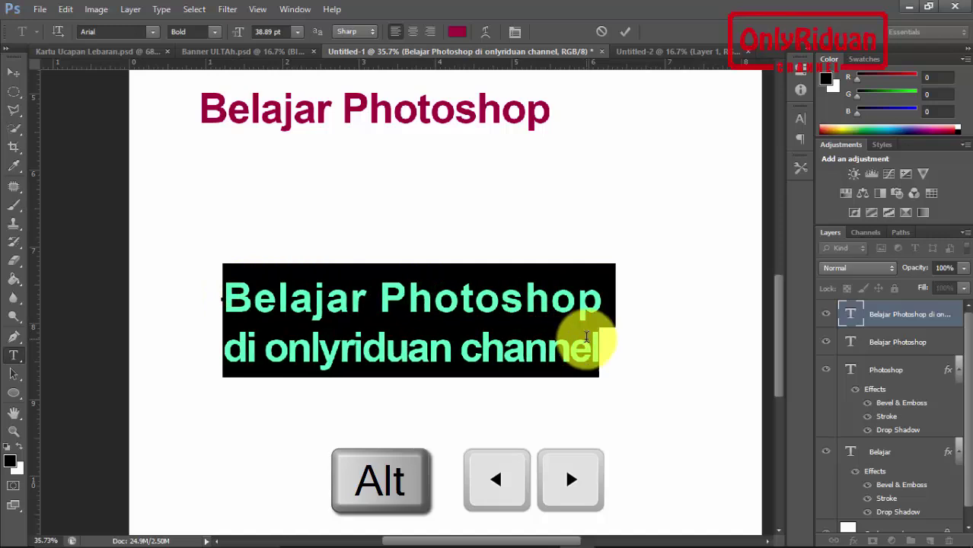
{"action": "key", "text": "alt+Right"}
{"action": "key", "text": "alt+Right"}
{"action": "key", "text": "alt+Right"}
{"action": "key", "text": "alt+Right"}
{"action": "key", "text": "alt+Right"}
{"action": "key", "text": "alt+Right"}
{"action": "key", "text": "alt+Right"}
{"action": "key", "text": "alt+Right"}
{"action": "key", "text": "alt+Left"}
{"action": "key", "text": "alt+Left"}
{"action": "key", "text": "alt+Left"}
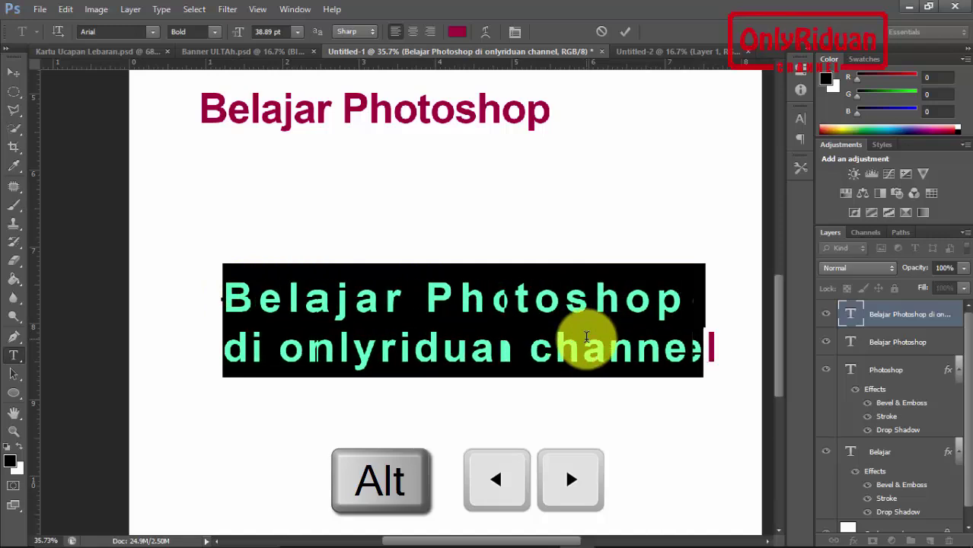
{"action": "key", "text": "alt+Left"}
{"action": "key", "text": "alt+Left"}
{"action": "key", "text": "alt+Left"}
{"action": "key", "text": "alt+Left"}
{"action": "key", "text": "alt+Left"}
{"action": "key", "text": "alt+Left"}
{"action": "key", "text": "alt+Right"}
{"action": "key", "text": "alt+Right"}
{"action": "key", "text": "alt+Right"}
{"action": "key", "text": "alt+Right"}
{"action": "key", "text": "alt+Right"}
{"action": "key", "text": "alt+Right"}
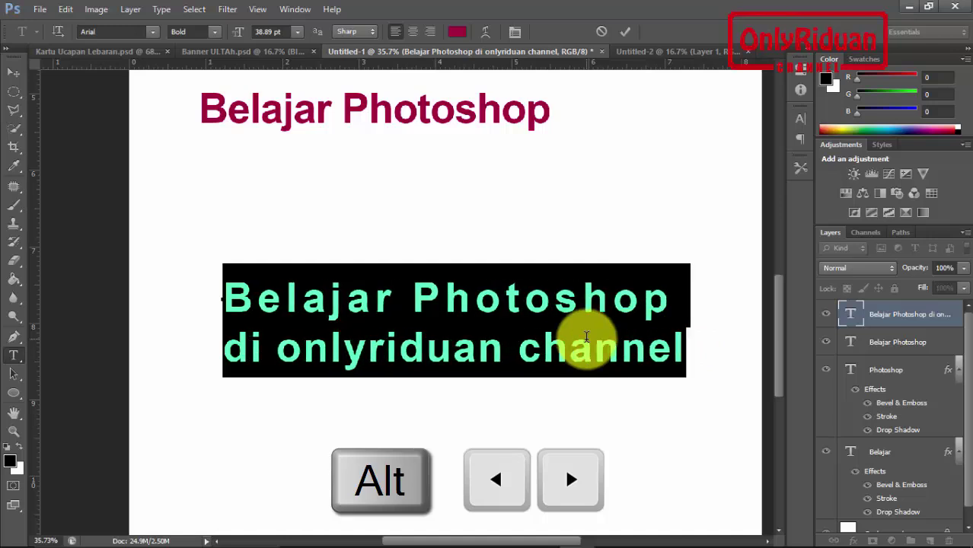
{"action": "key", "text": "alt+Left"}
{"action": "key", "text": "alt+Left"}
{"action": "key", "text": "alt+Left"}
{"action": "key", "text": "alt+Left"}
{"action": "key", "text": "alt+Left"}
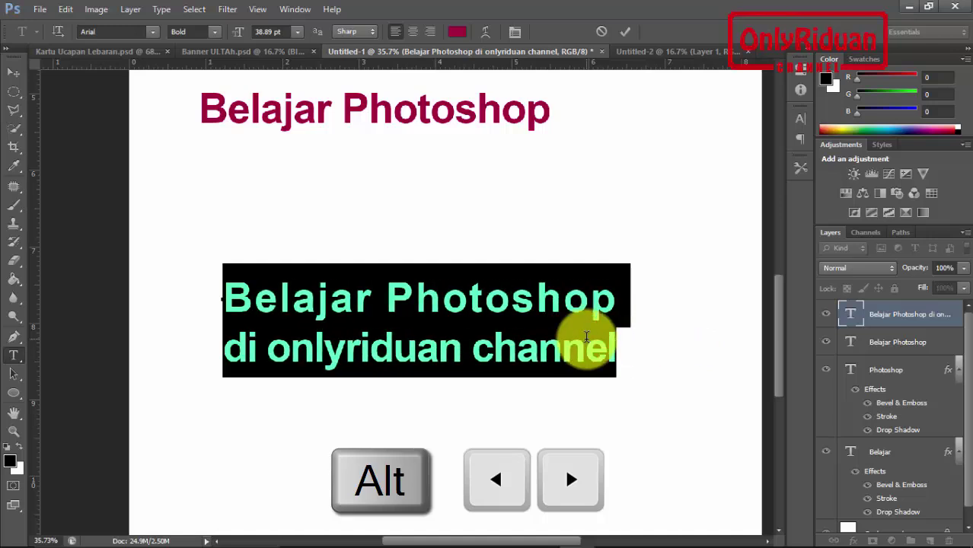
{"action": "left_click", "coordinate": [600, 34]}
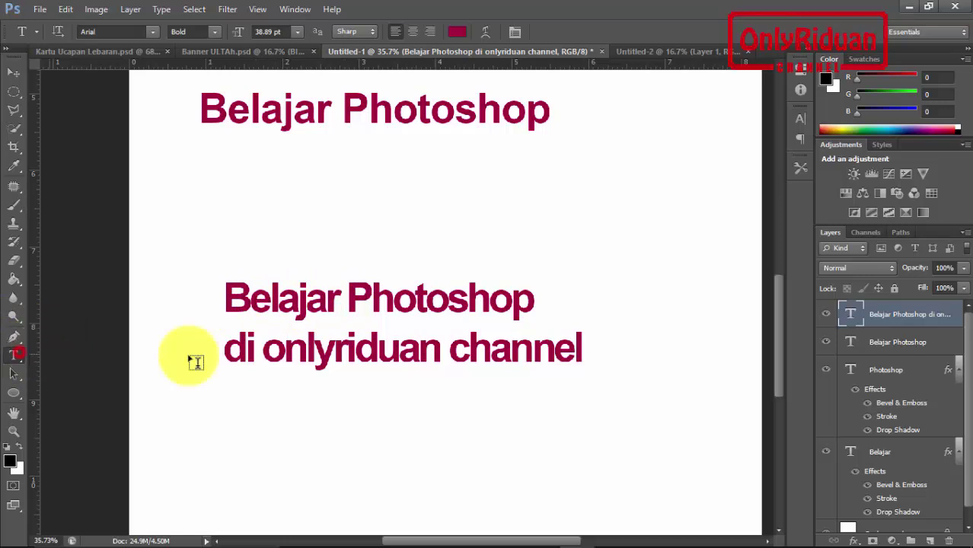
Select the word 'Photoshop' and raise it above the baseline with Shift+Alt+Up
{"action": "left_click", "coordinate": [355, 298]}
{"action": "left_click_drag", "start_coordinate": [366, 299], "coordinate": [533, 303]}
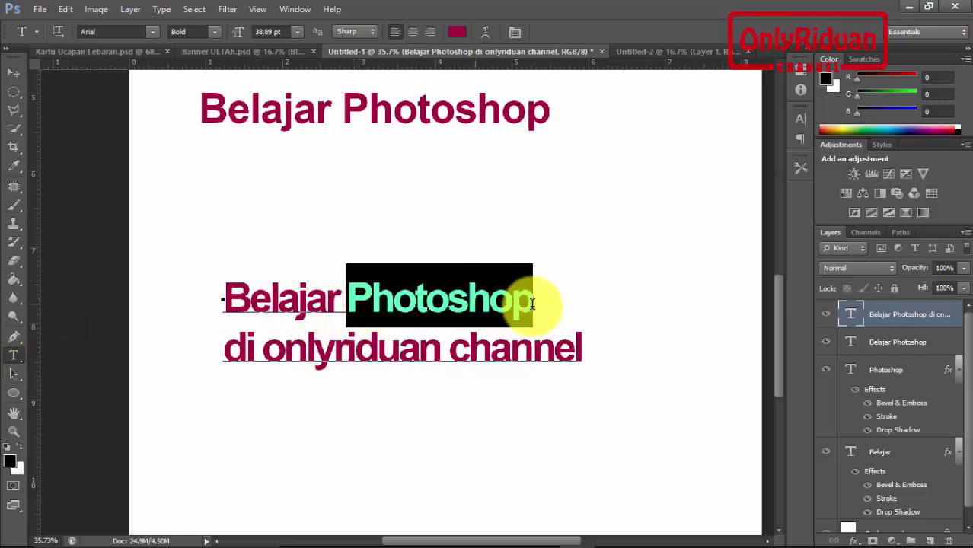
{"action": "key", "text": "shift"}
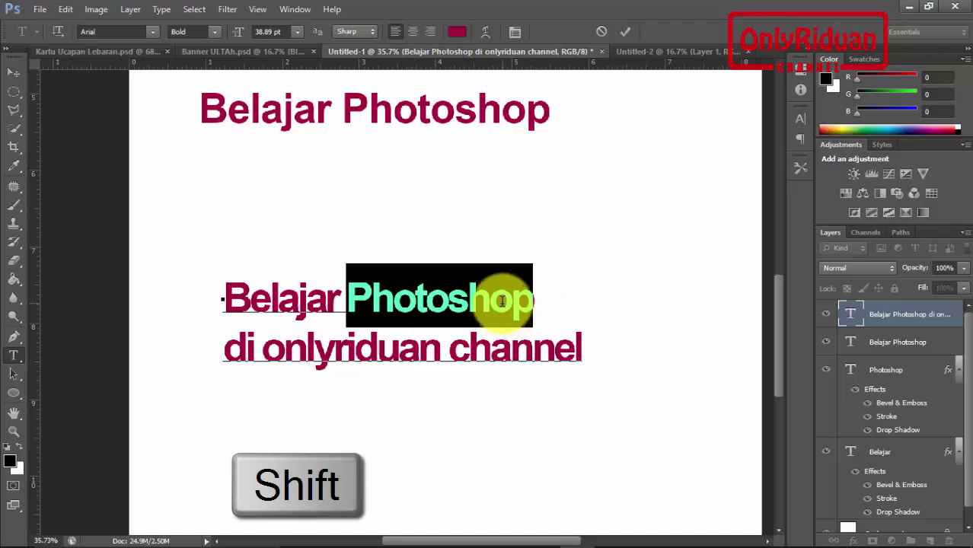
{"action": "key", "text": "alt"}
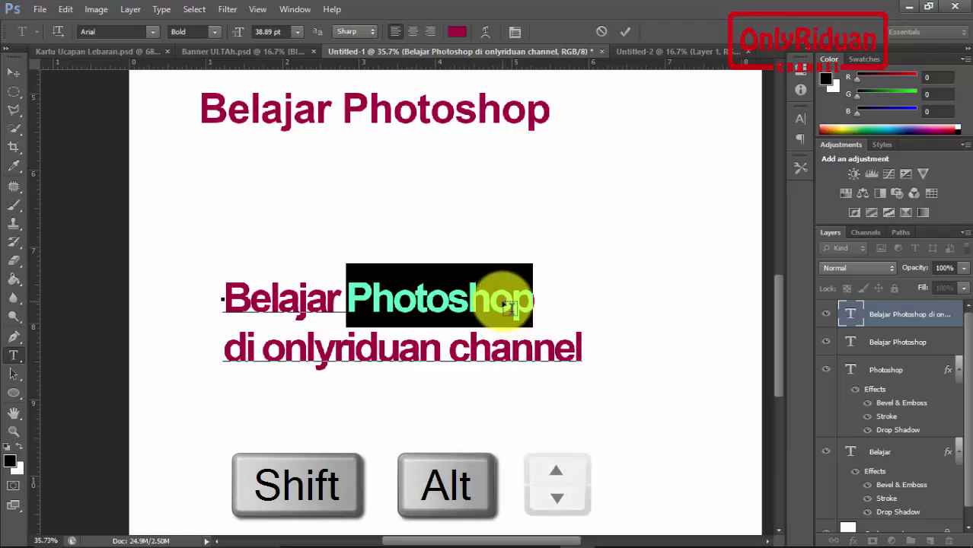
{"action": "key", "text": "shift+alt+Up"}
{"action": "key", "text": "shift+alt+Up"}
{"action": "key", "text": "shift+alt+Up"}
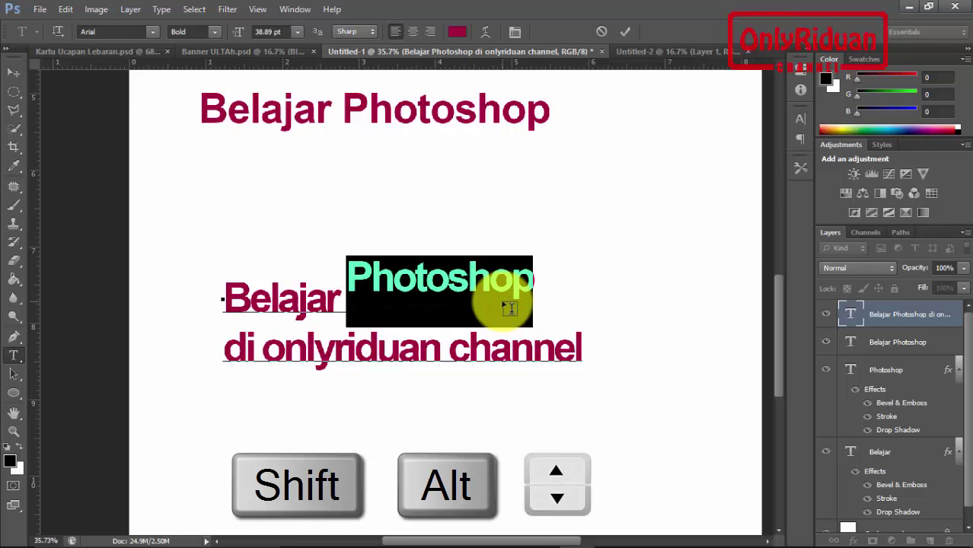
{"action": "key", "text": "shift+alt+Up"}
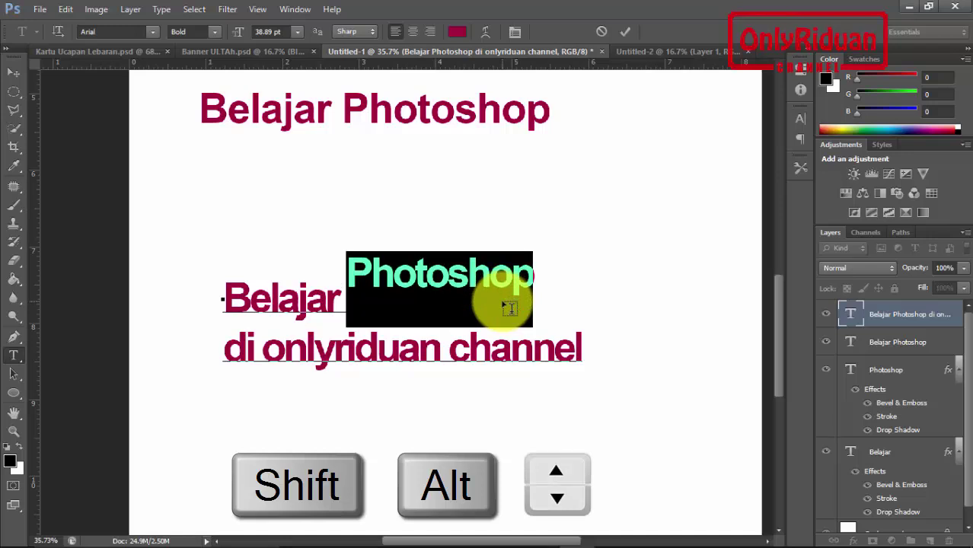
{"action": "key", "text": "shift+alt+Down"}
{"action": "key", "text": "shift+alt+Down"}
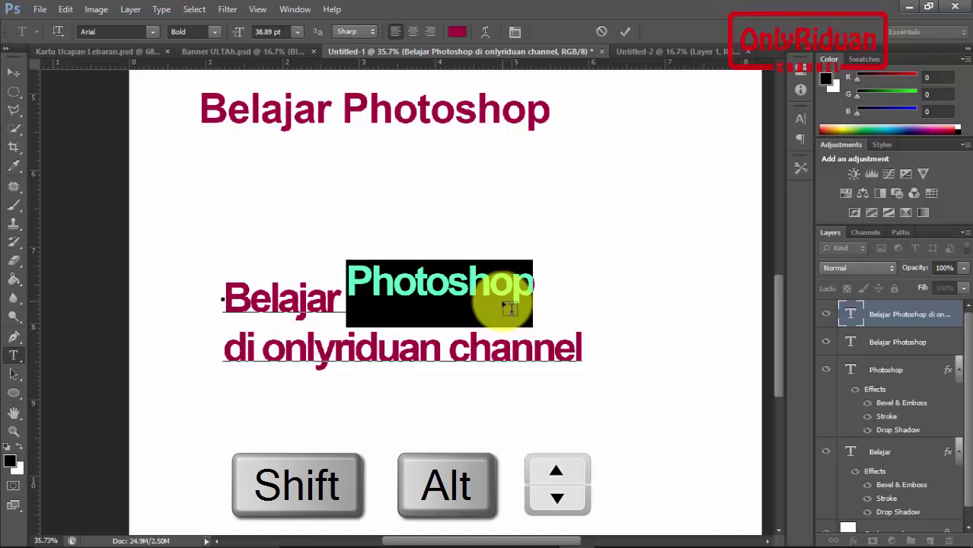
{"action": "key", "text": "shift+alt+Down"}
{"action": "key", "text": "shift+alt+Down"}
{"action": "key", "text": "shift+alt+Down"}
{"action": "key", "text": "shift+alt+Down"}
{"action": "key", "text": "shift+alt+Down"}
{"action": "key", "text": "shift+alt+Down"}
{"action": "key", "text": "shift+alt+Down"}
{"action": "key", "text": "shift+alt+Down"}
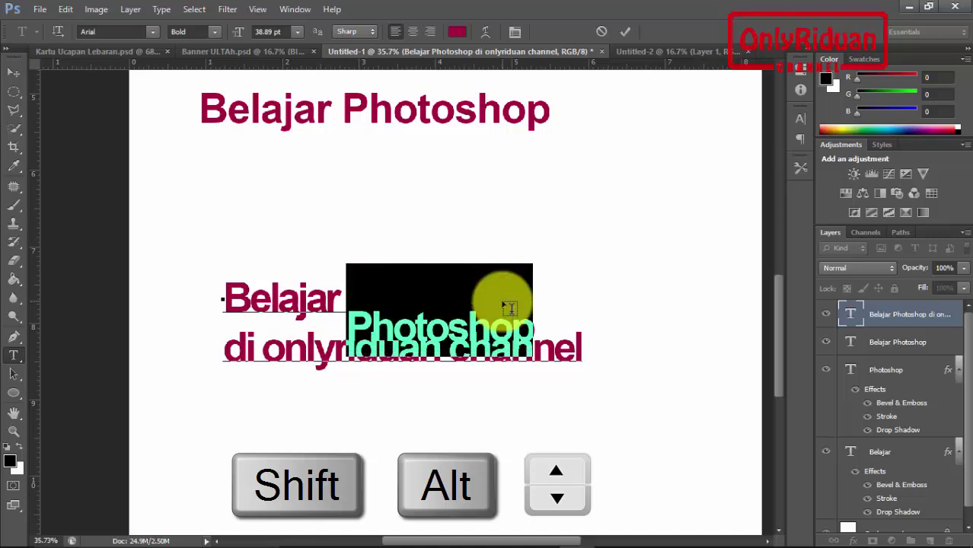
{"action": "key", "text": "shift+alt+Up"}
{"action": "key", "text": "shift+alt+Up"}
{"action": "key", "text": "shift+alt+Up"}
{"action": "key", "text": "shift+alt+Up"}
{"action": "key", "text": "shift+alt+Up"}
{"action": "key", "text": "shift+alt+Up"}
{"action": "key", "text": "shift+alt+Up"}
{"action": "key", "text": "shift+alt+Up"}
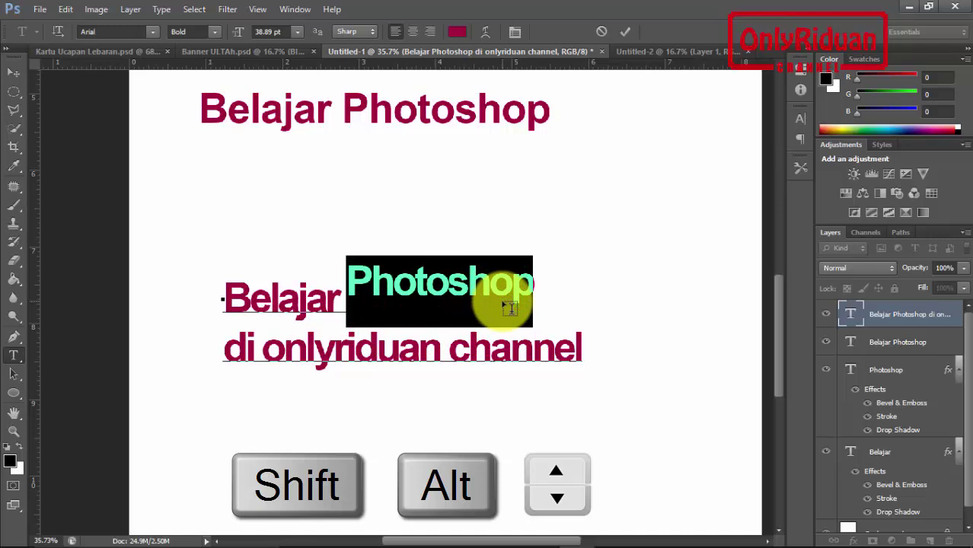
{"action": "key", "text": "shift+alt+Up"}
{"action": "key", "text": "shift+alt+Up"}
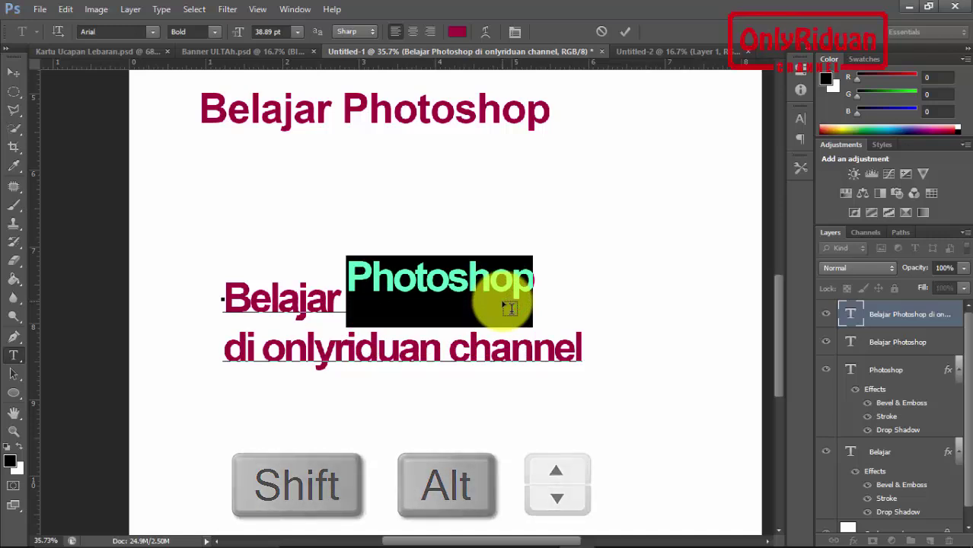
Widen the letter spacing of 'Photoshop' with Alt+Right and commit the edit
{"action": "key", "text": "alt+Right"}
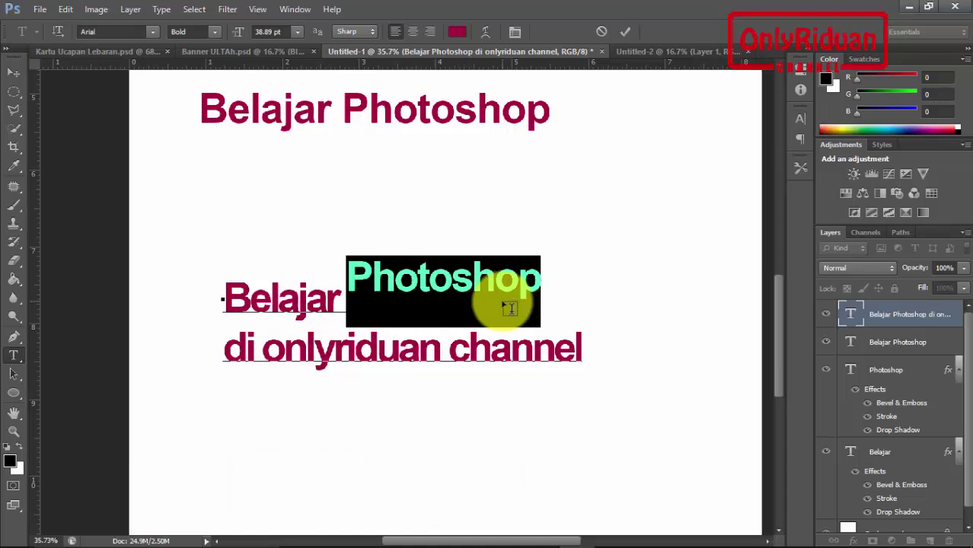
{"action": "key", "text": "alt+Right"}
{"action": "key", "text": "alt+Right"}
{"action": "key", "text": "alt+Right"}
{"action": "key", "text": "alt+Right"}
{"action": "key", "text": "alt+Right"}
{"action": "key", "text": "alt+Right"}
{"action": "key", "text": "alt+Right"}
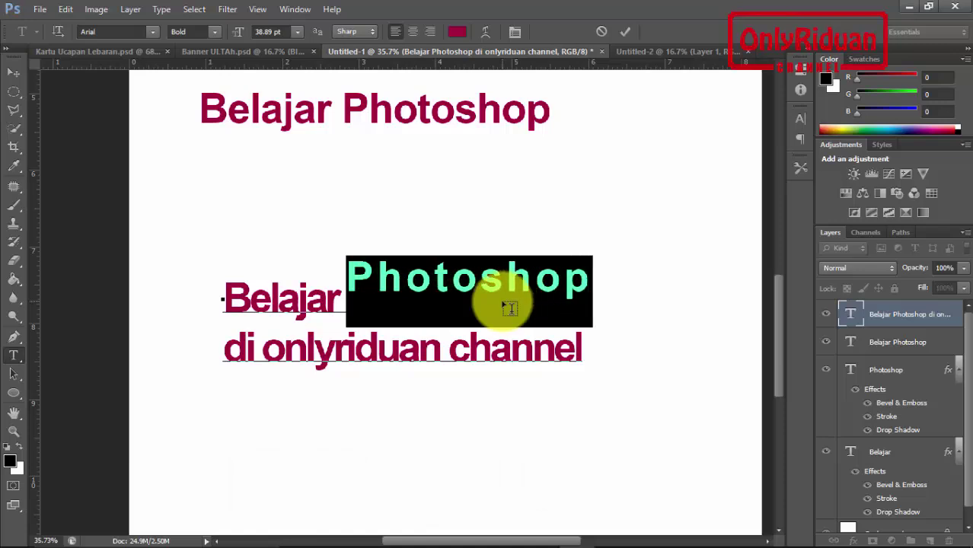
{"action": "key", "text": "alt+Left"}
{"action": "key", "text": "alt+Left"}
{"action": "key", "text": "alt+Left"}
{"action": "key", "text": "alt+Left"}
{"action": "key", "text": "alt+Left"}
{"action": "key", "text": "alt+Left"}
{"action": "key", "text": "alt+Right"}
{"action": "key", "text": "alt+Right"}
{"action": "key", "text": "alt+Right"}
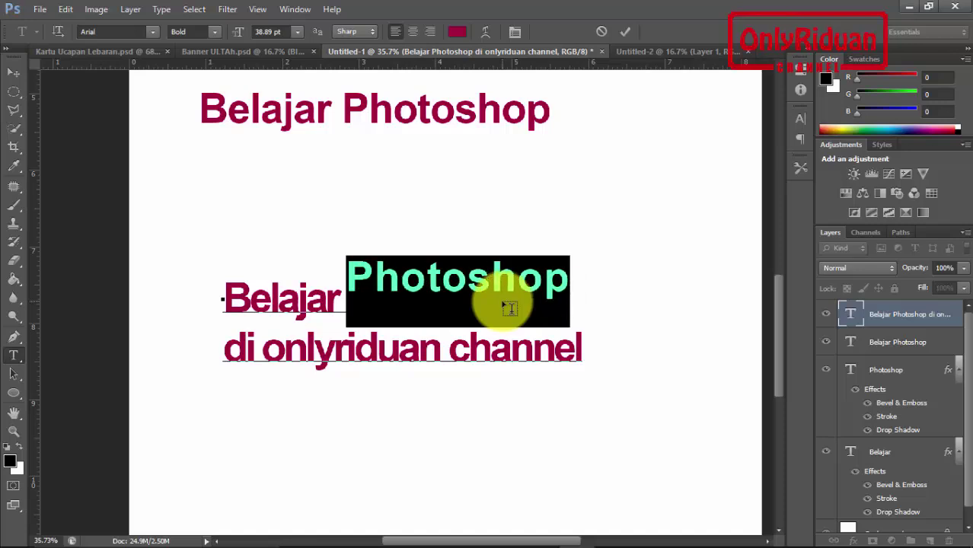
{"action": "key", "text": "alt+Right"}
{"action": "key", "text": "alt+Right"}
{"action": "key", "text": "alt+Right"}
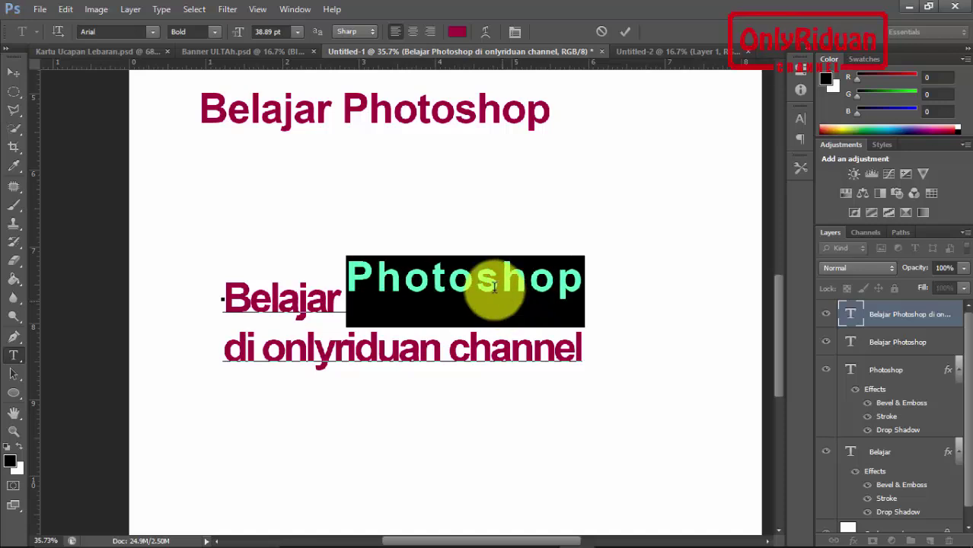
{"action": "left_click", "coordinate": [299, 223]}
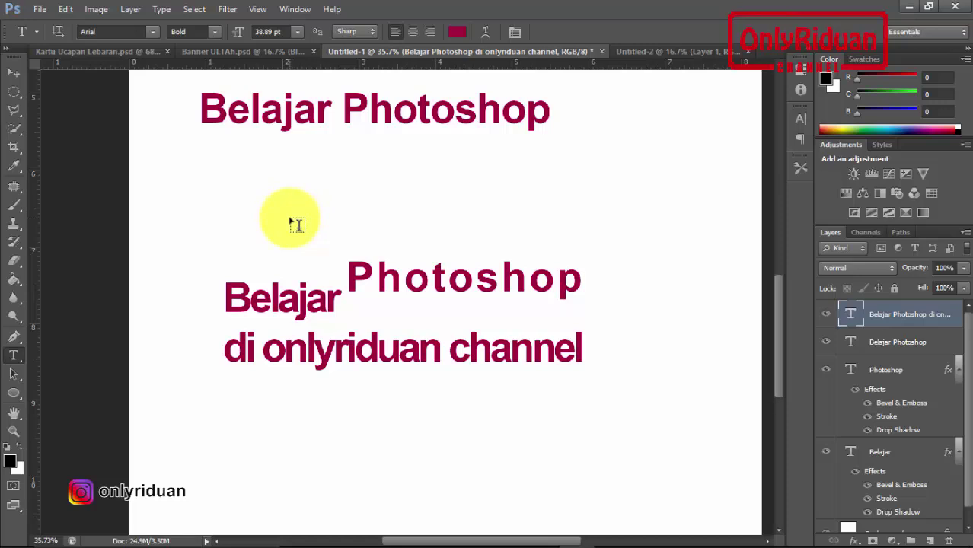
{"action": "left_click", "coordinate": [40, 10]}
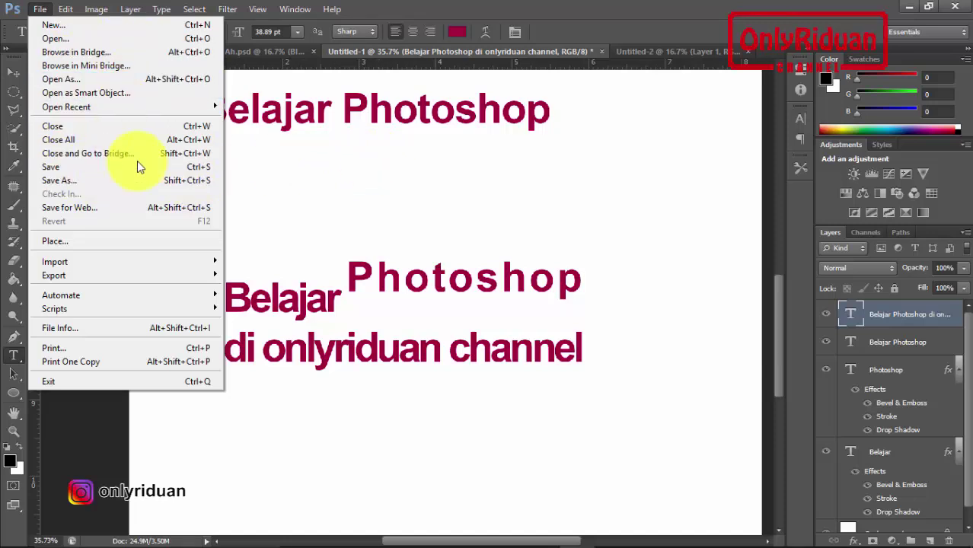
{"action": "left_click", "coordinate": [327, 172]}
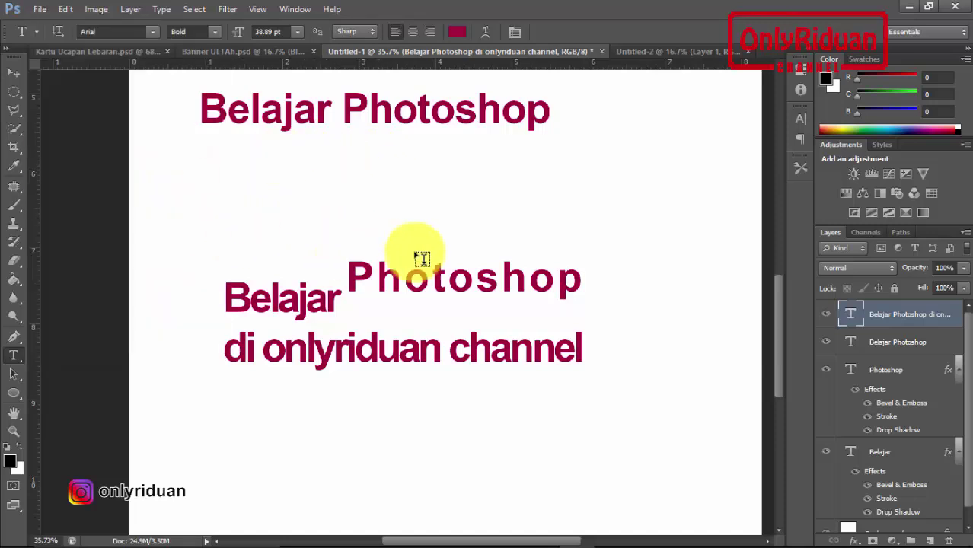